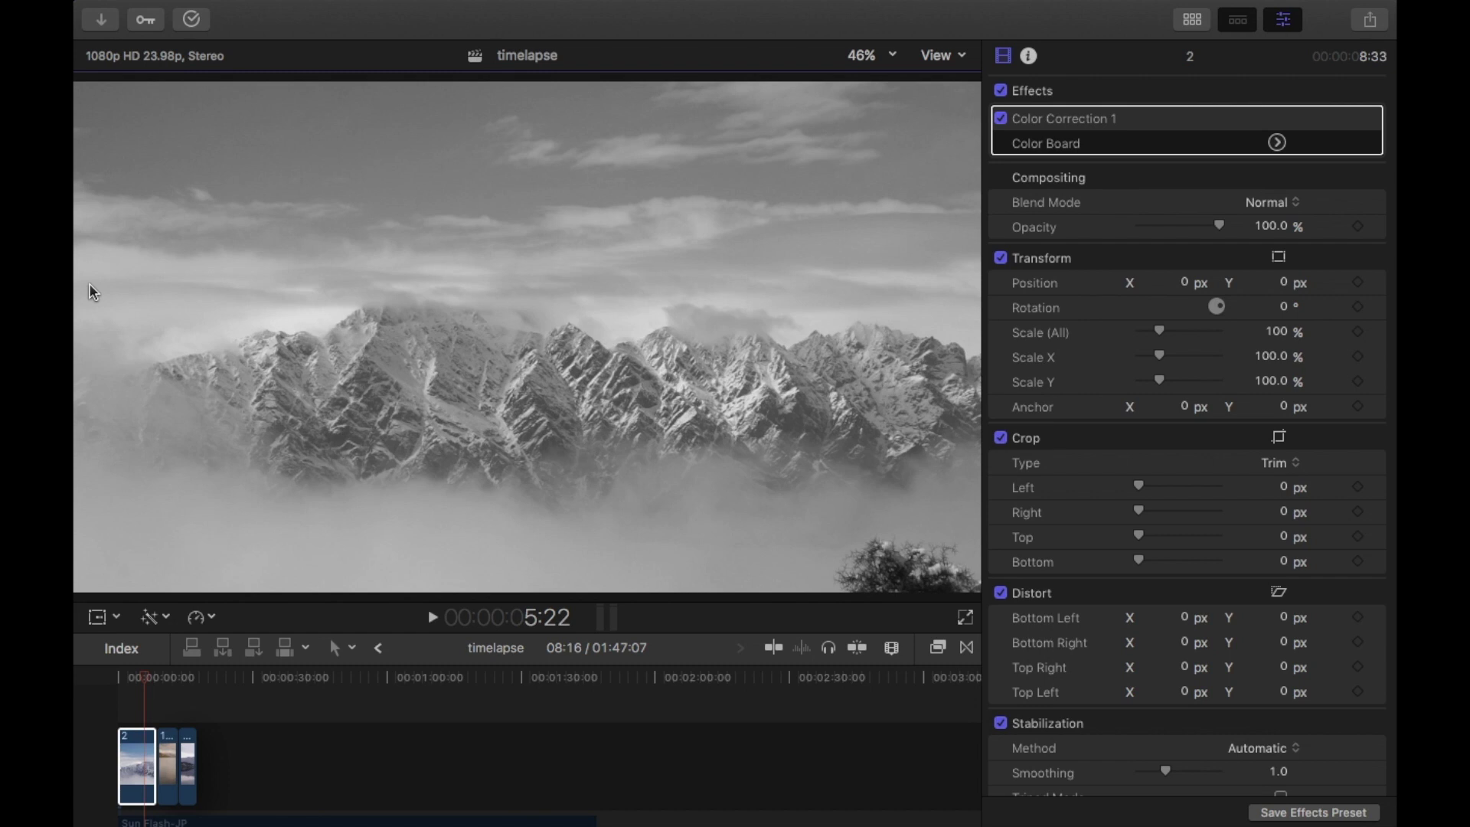
# Step: Play through the timelapse sequence, skimming ahead to the lake and pier clips
pyautogui.click(129, 698)
pyautogui.click(128, 680)
pyautogui.press('space')
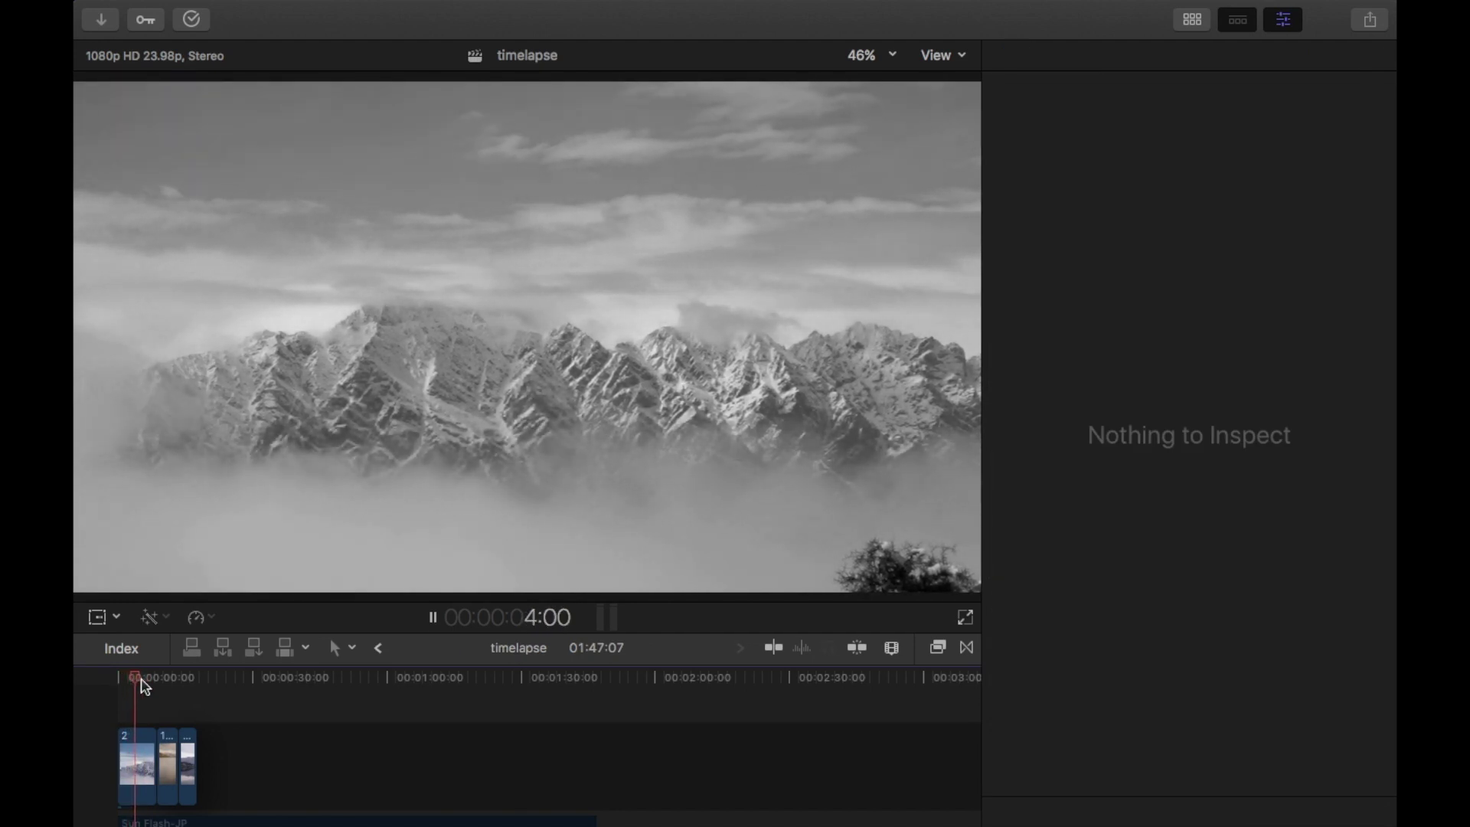
pyautogui.click(163, 678)
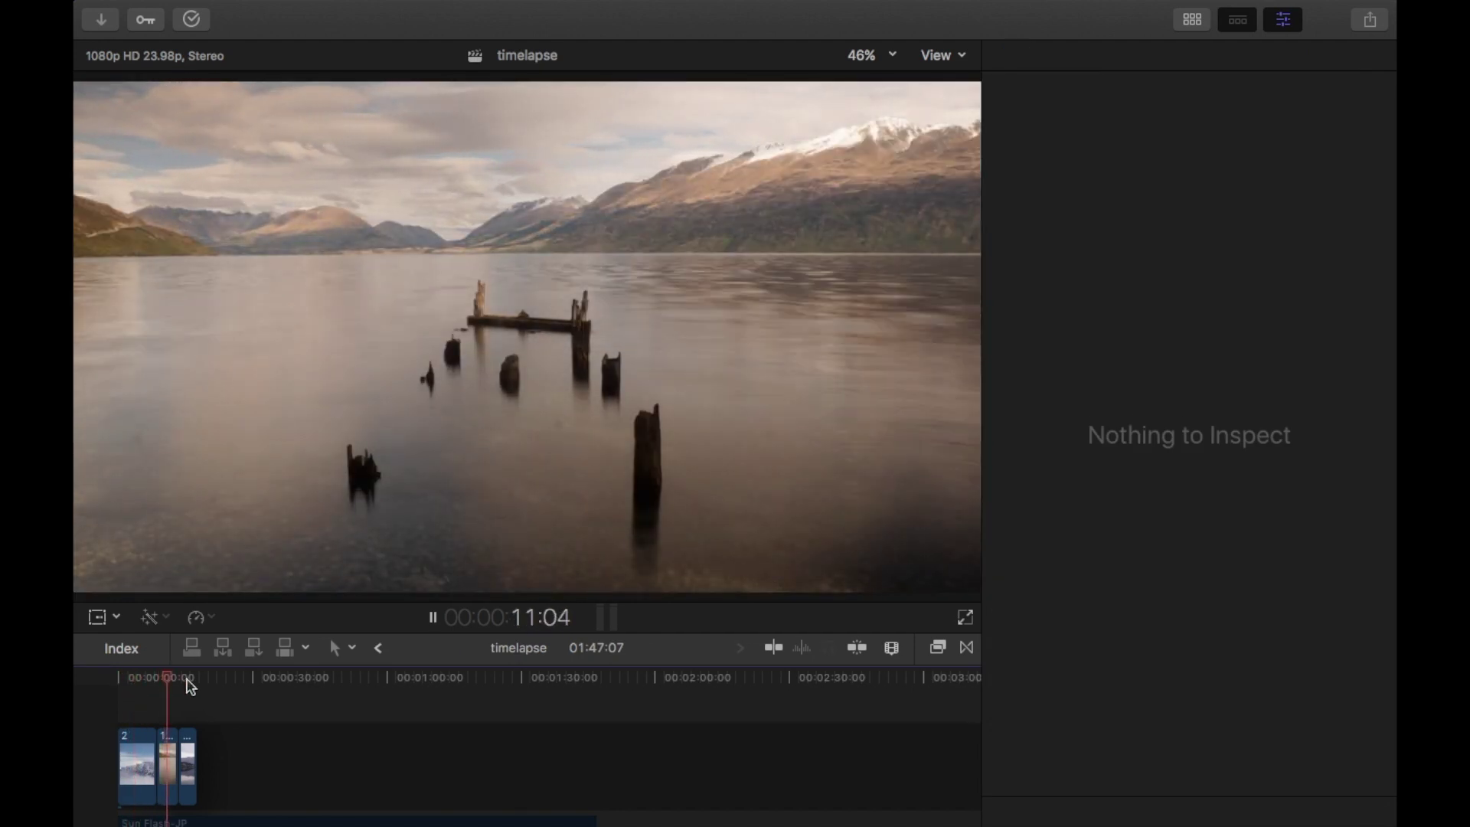
pyautogui.click(188, 680)
pyautogui.moveTo(188, 680); pyautogui.dragTo(194, 681)
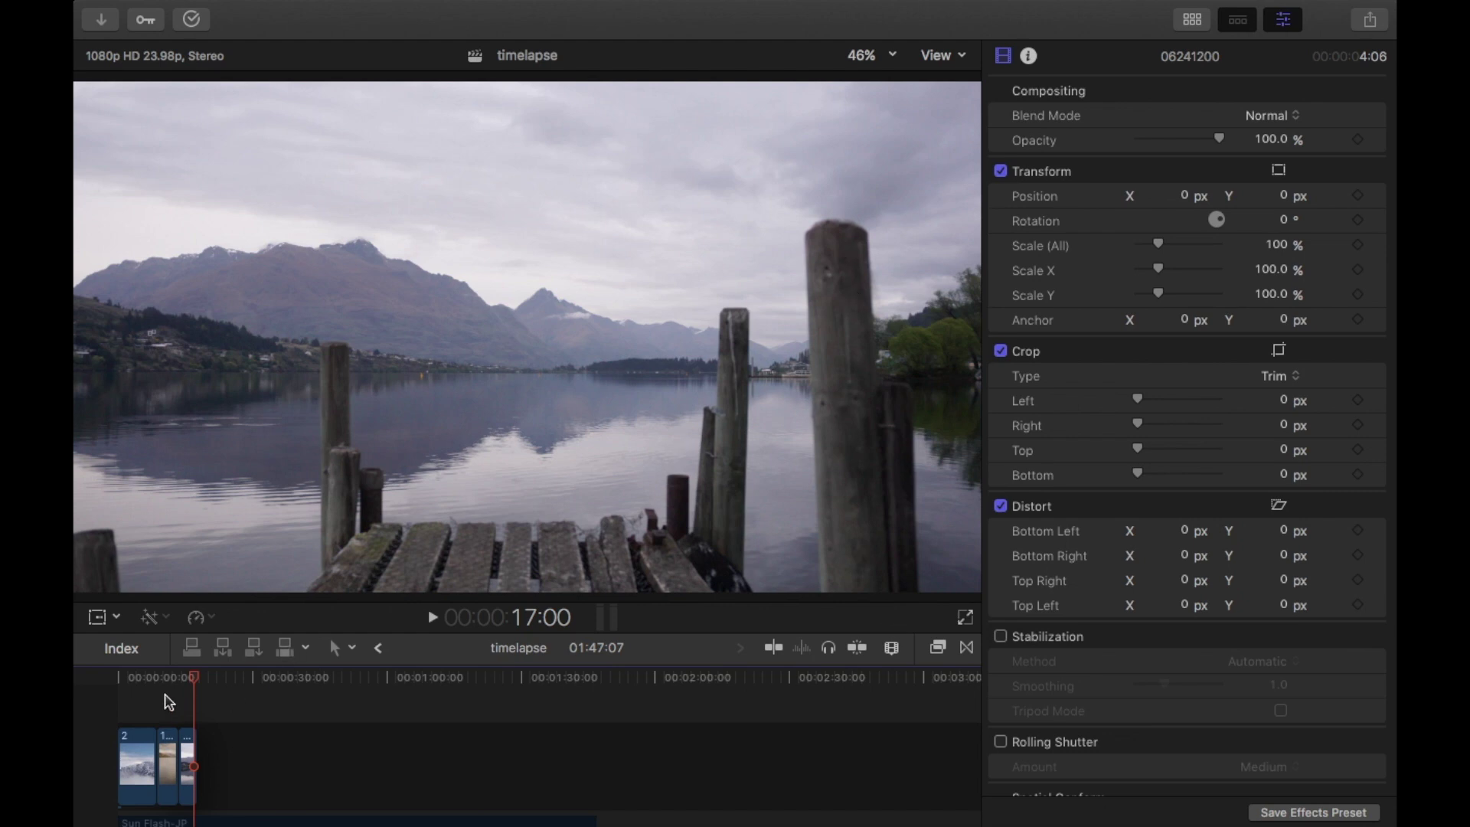
pyautogui.click(169, 689)
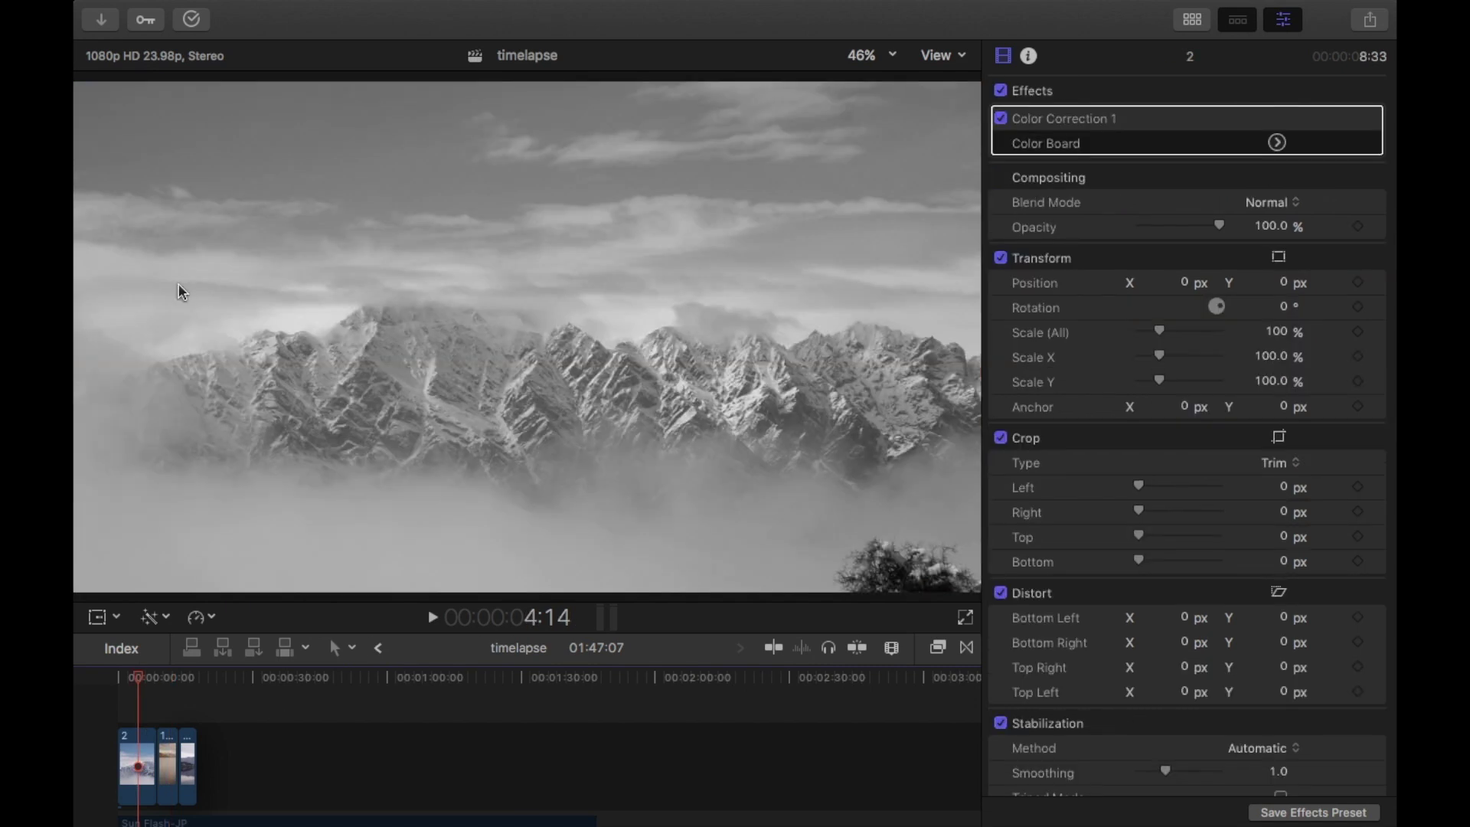
# Step: Connect the snowy christmas tree clip above the mountain timelapse clip 2
pyautogui.click(132, 752)
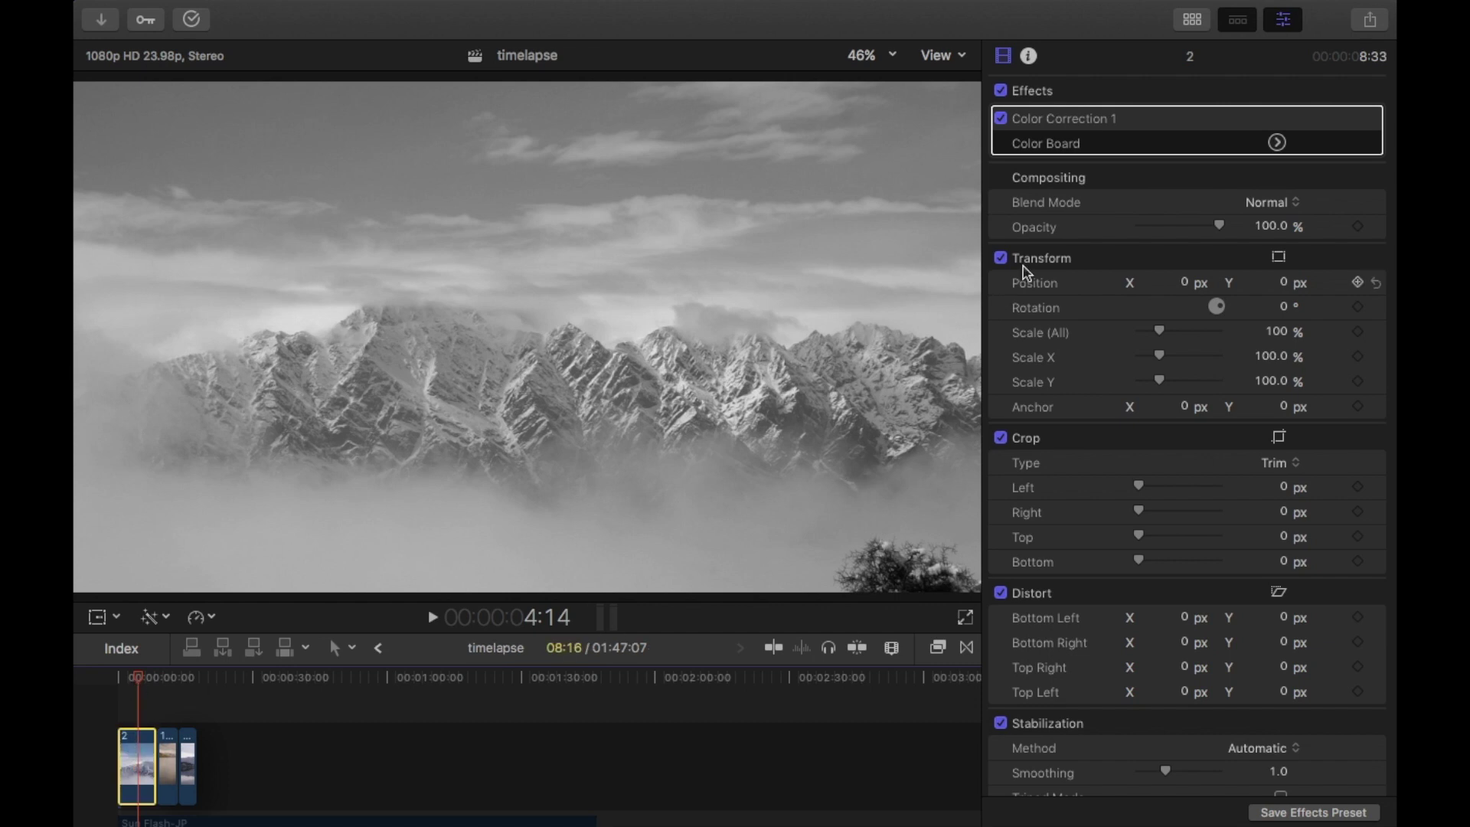
pyautogui.click(1192, 19)
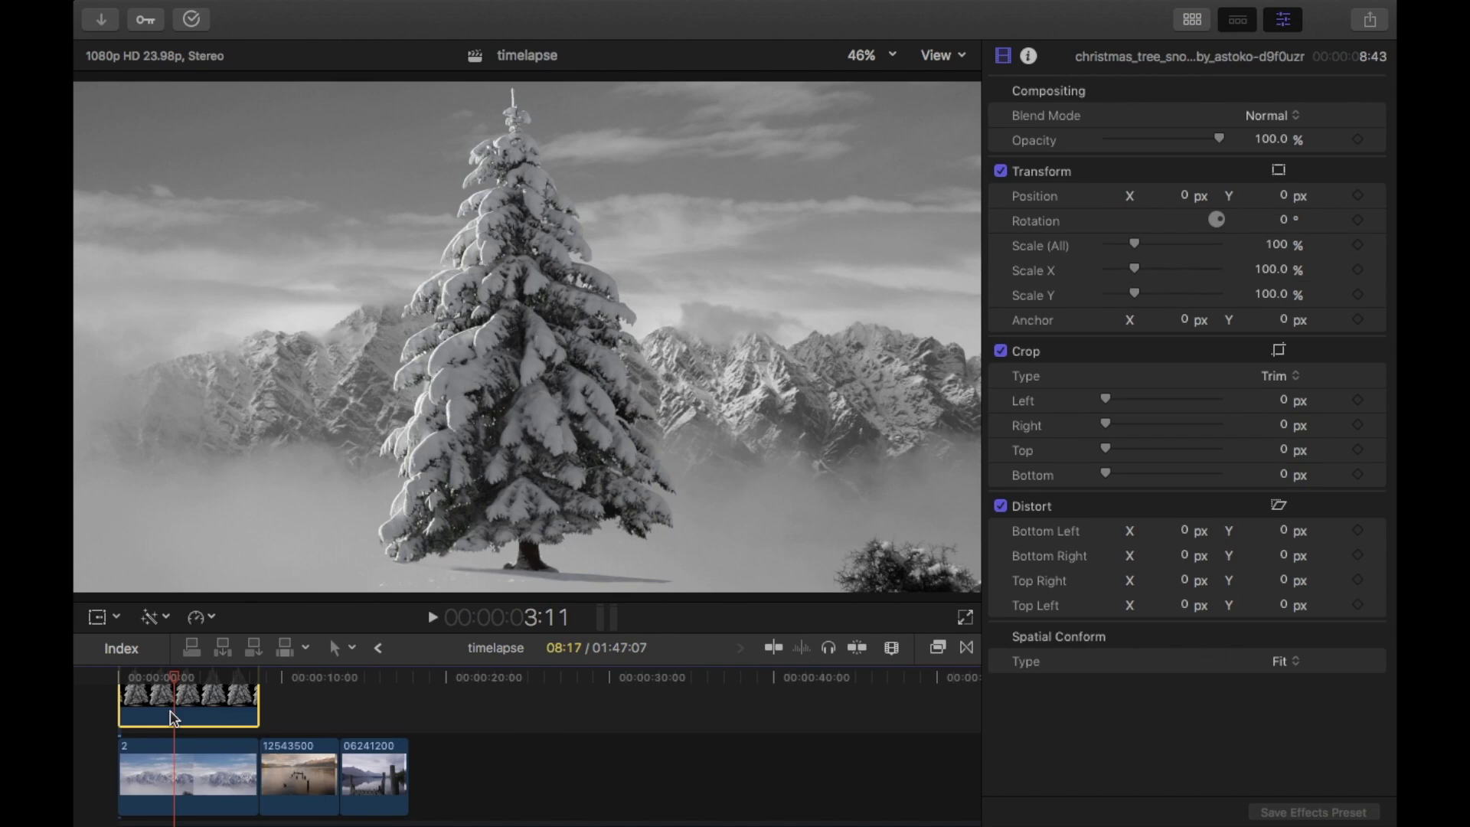
pyautogui.click(163, 688)
pyautogui.click(134, 681)
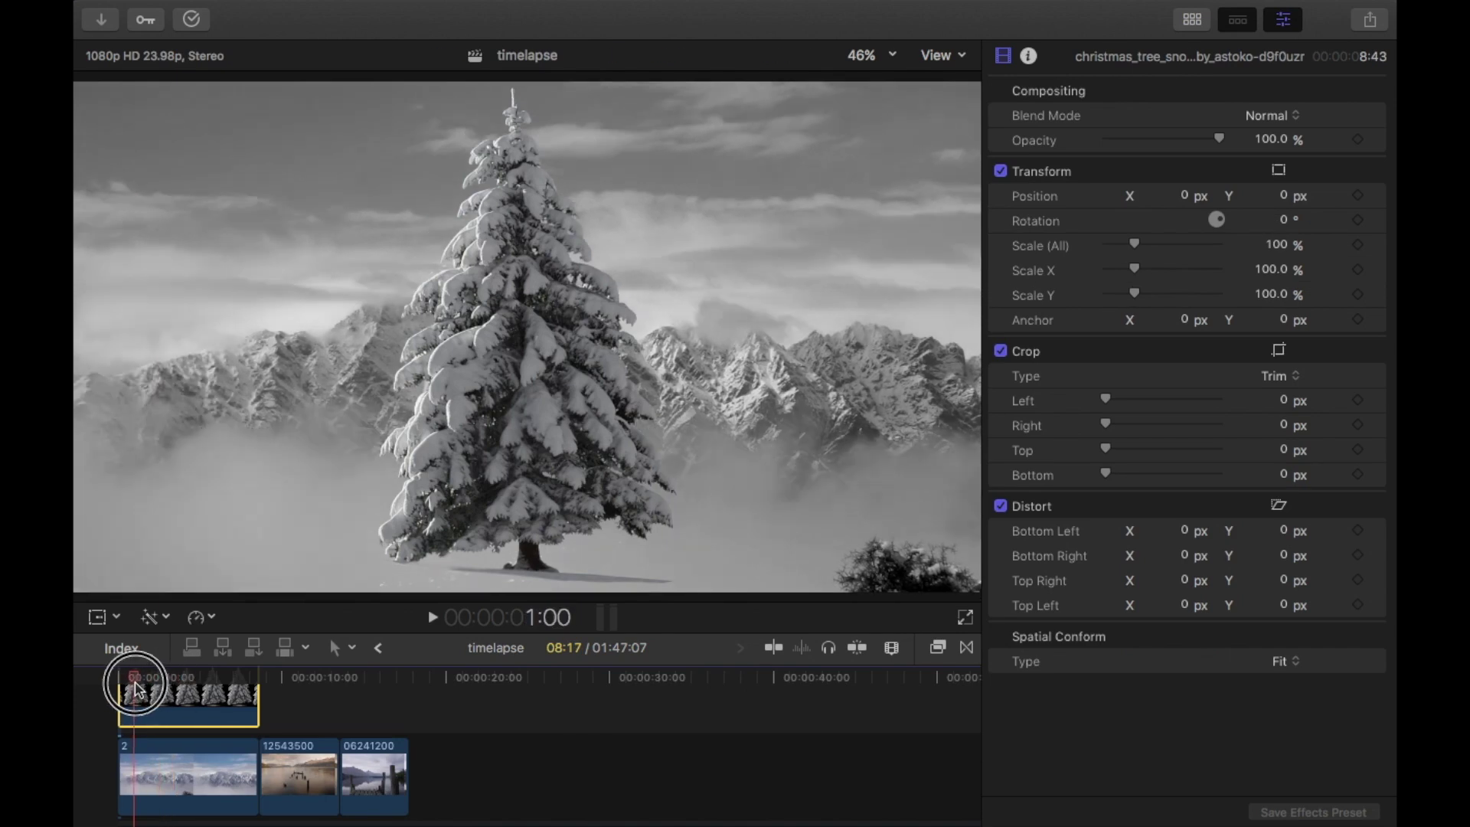
pyautogui.click(171, 727)
pyautogui.click(171, 684)
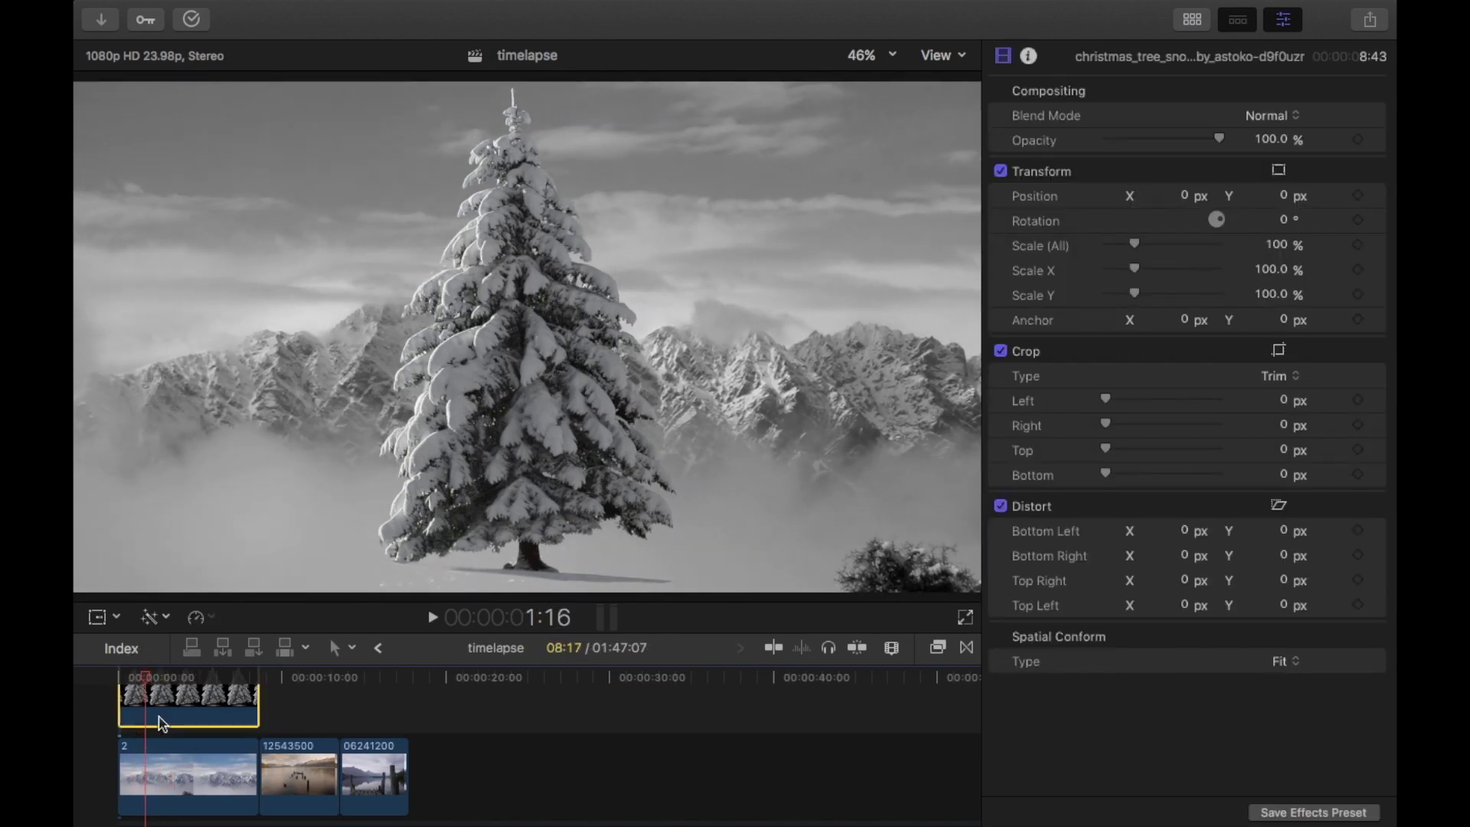
# Step: Scale the tree down and place it at the left edge of the frame
pyautogui.click(97, 619)
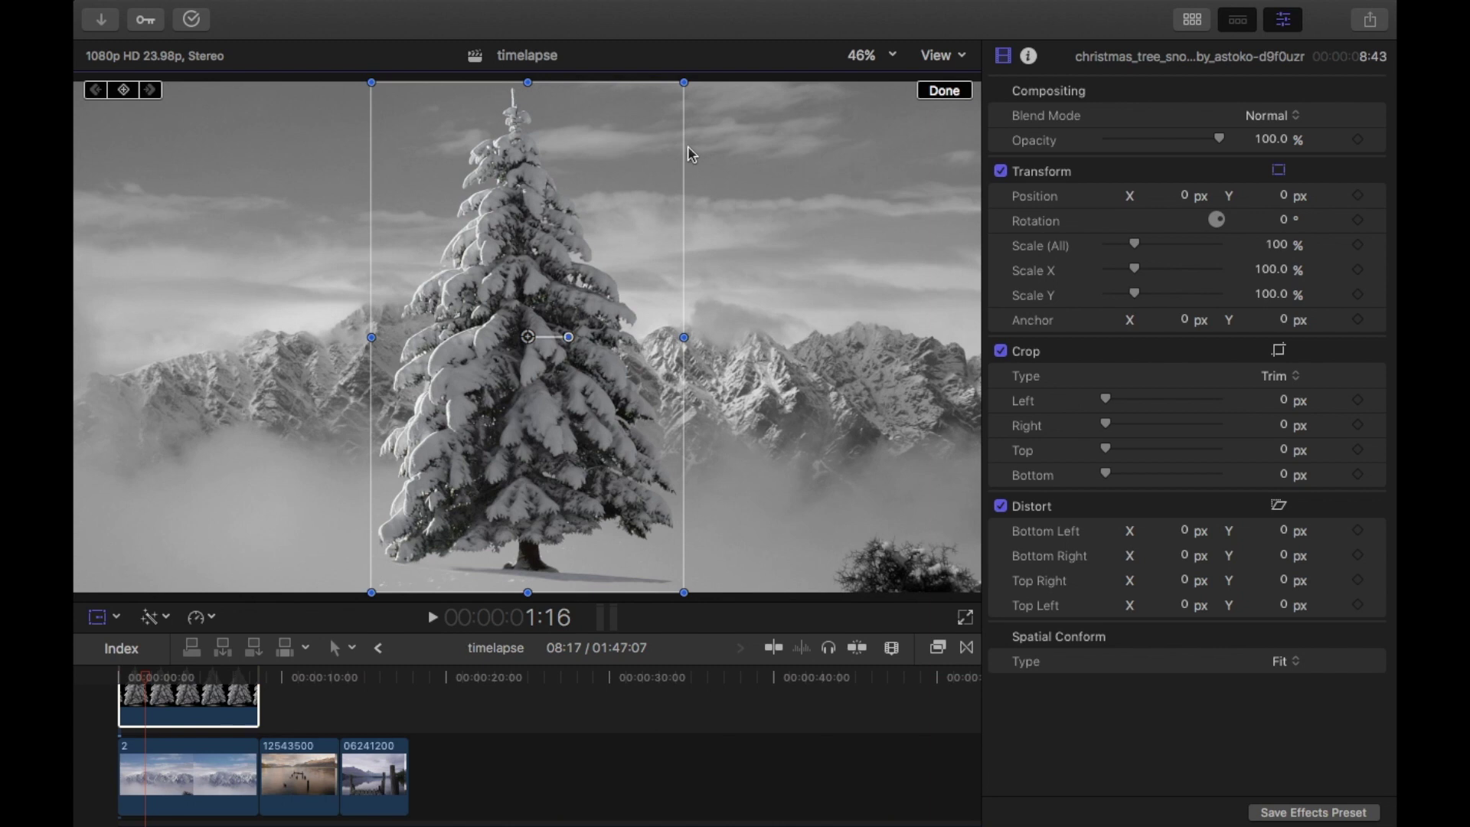
pyautogui.moveTo(684, 82); pyautogui.dragTo(609, 182)
pyautogui.moveTo(525, 329); pyautogui.dragTo(173, 427)
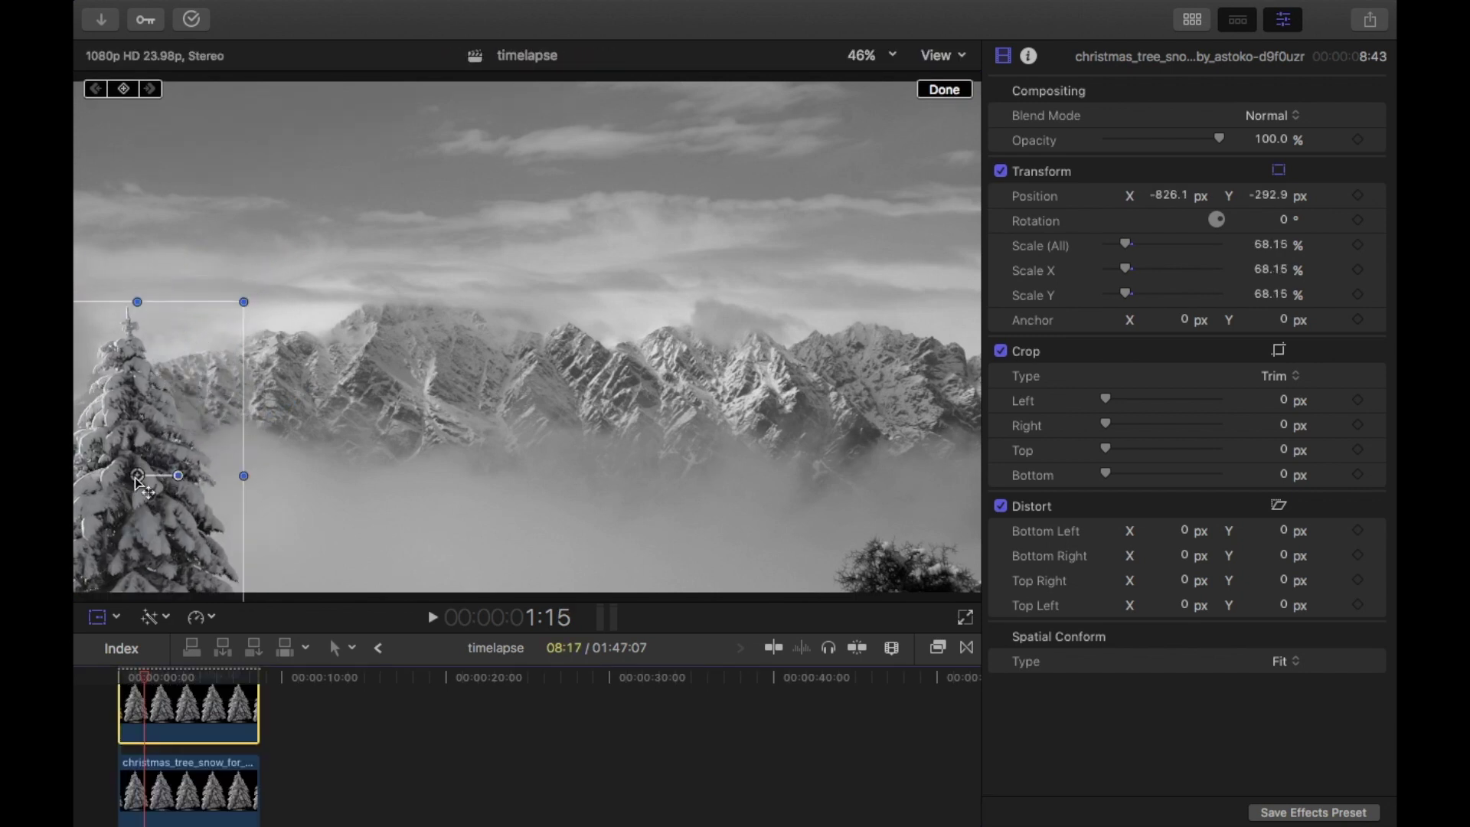
pyautogui.moveTo(144, 678); pyautogui.dragTo(119, 681)
# Step: Position the second tree at the right edge, enlarged to about 105%
pyautogui.click(150, 534)
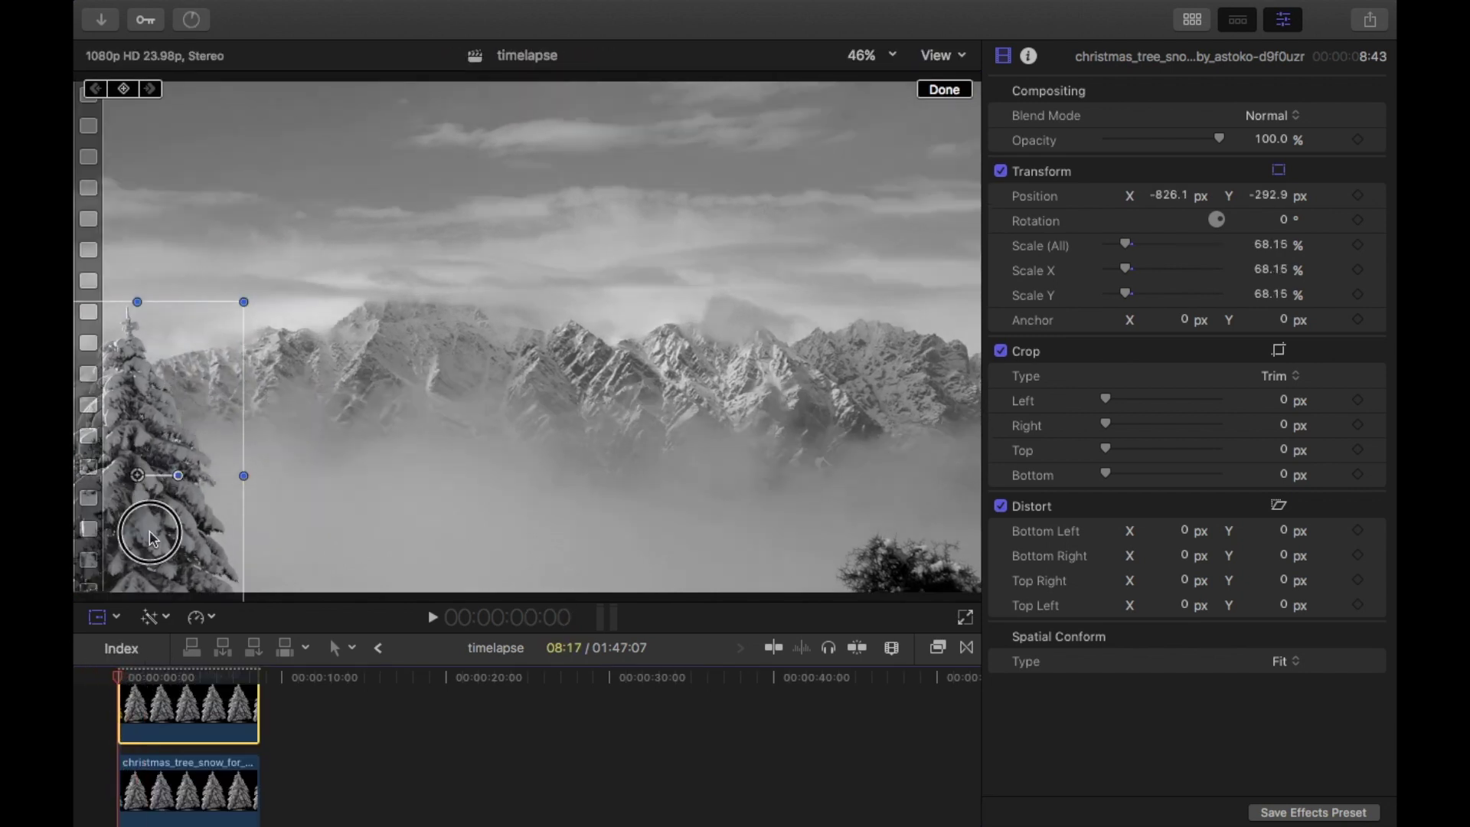
pyautogui.moveTo(150, 534); pyautogui.dragTo(742, 501)
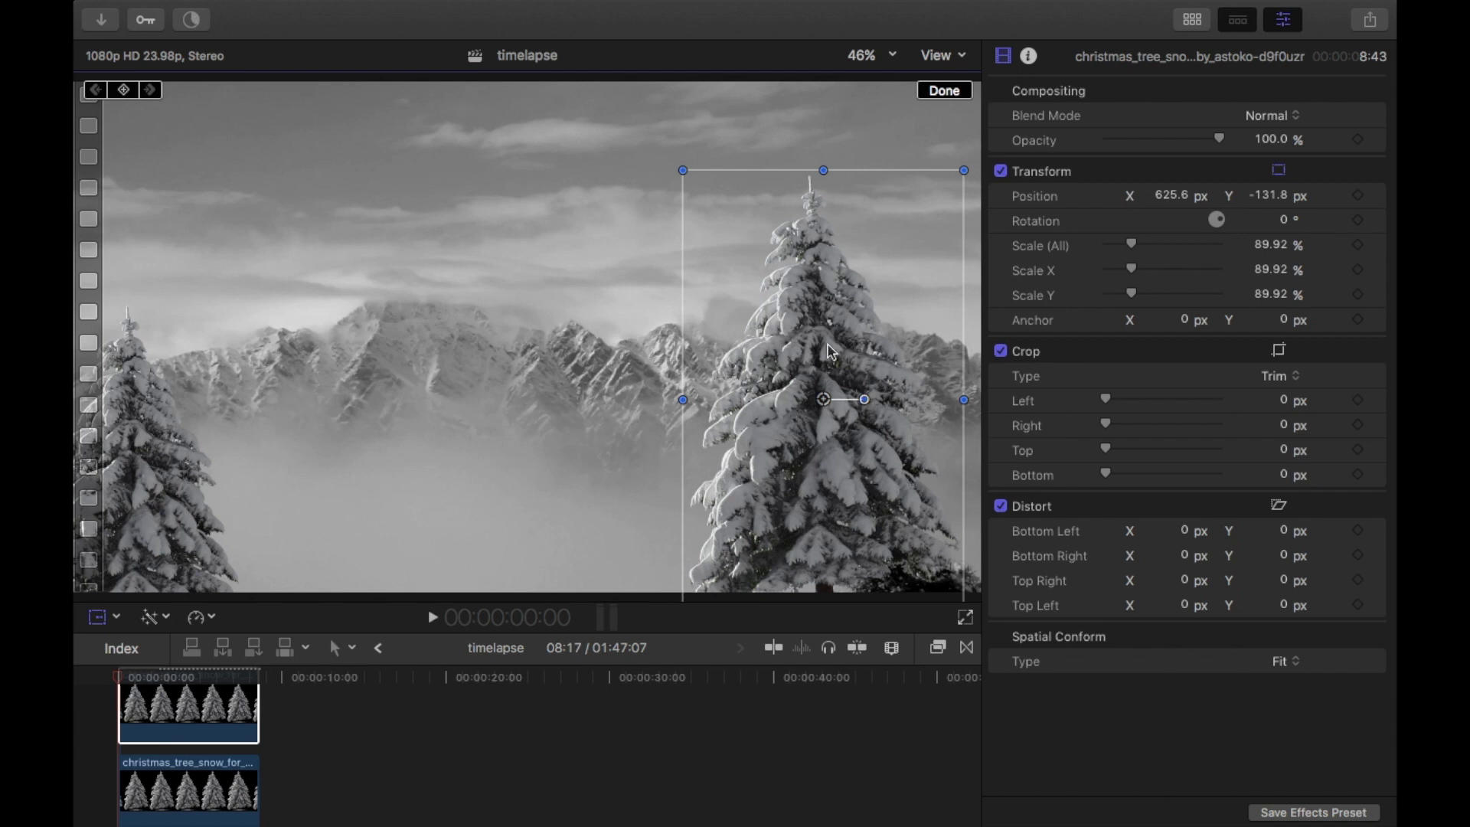
pyautogui.moveTo(842, 301)
pyautogui.mouseDown()
pyautogui.moveTo(804, 334)
pyautogui.moveTo(858, 320)
pyautogui.mouseUp()
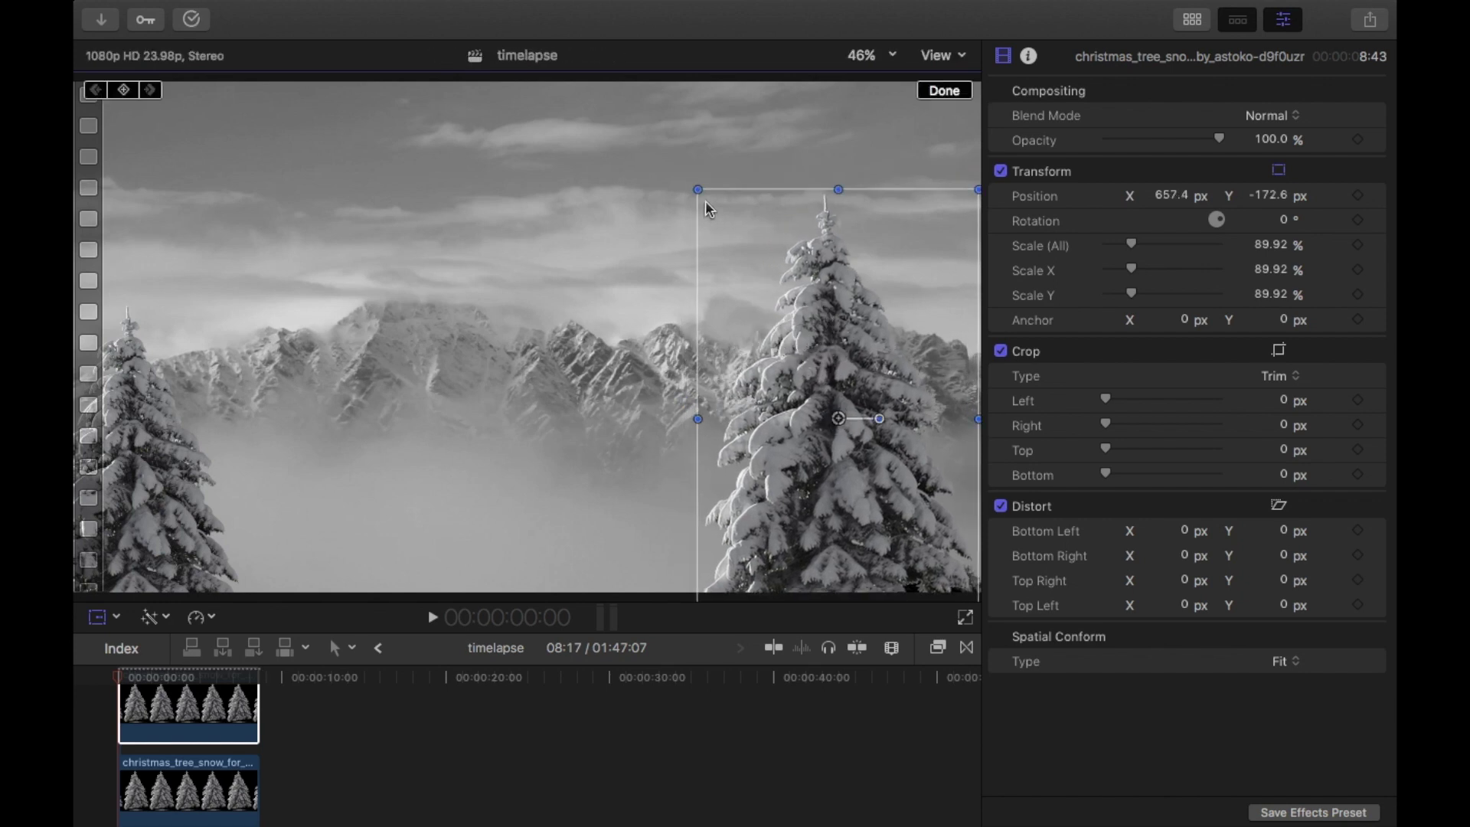
pyautogui.moveTo(697, 192); pyautogui.dragTo(674, 150)
pyautogui.moveTo(838, 419)
pyautogui.mouseDown()
pyautogui.moveTo(873, 380)
pyautogui.moveTo(837, 406)
pyautogui.mouseUp()
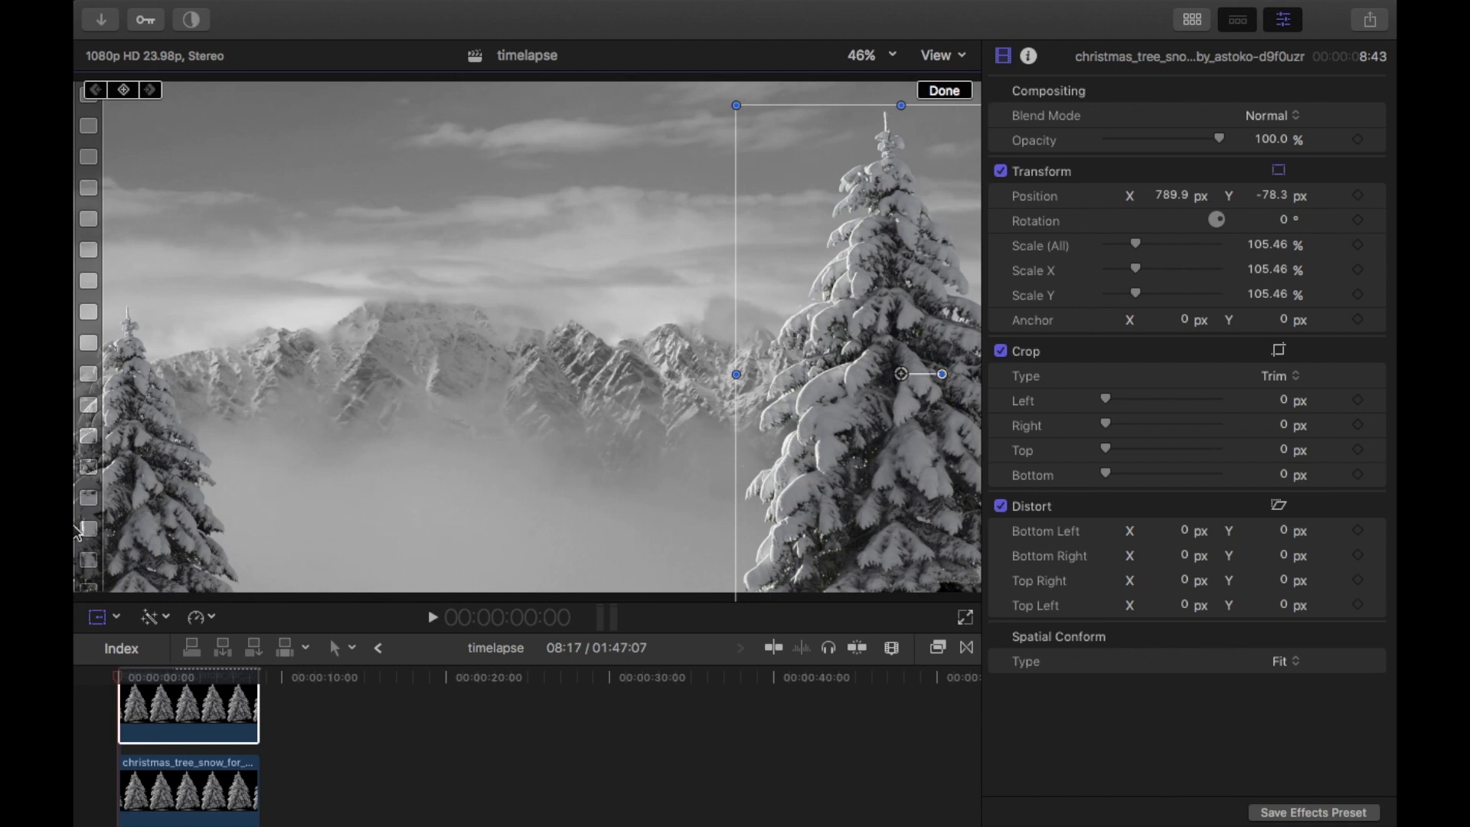
pyautogui.moveTo(922, 430); pyautogui.dragTo(928, 437)
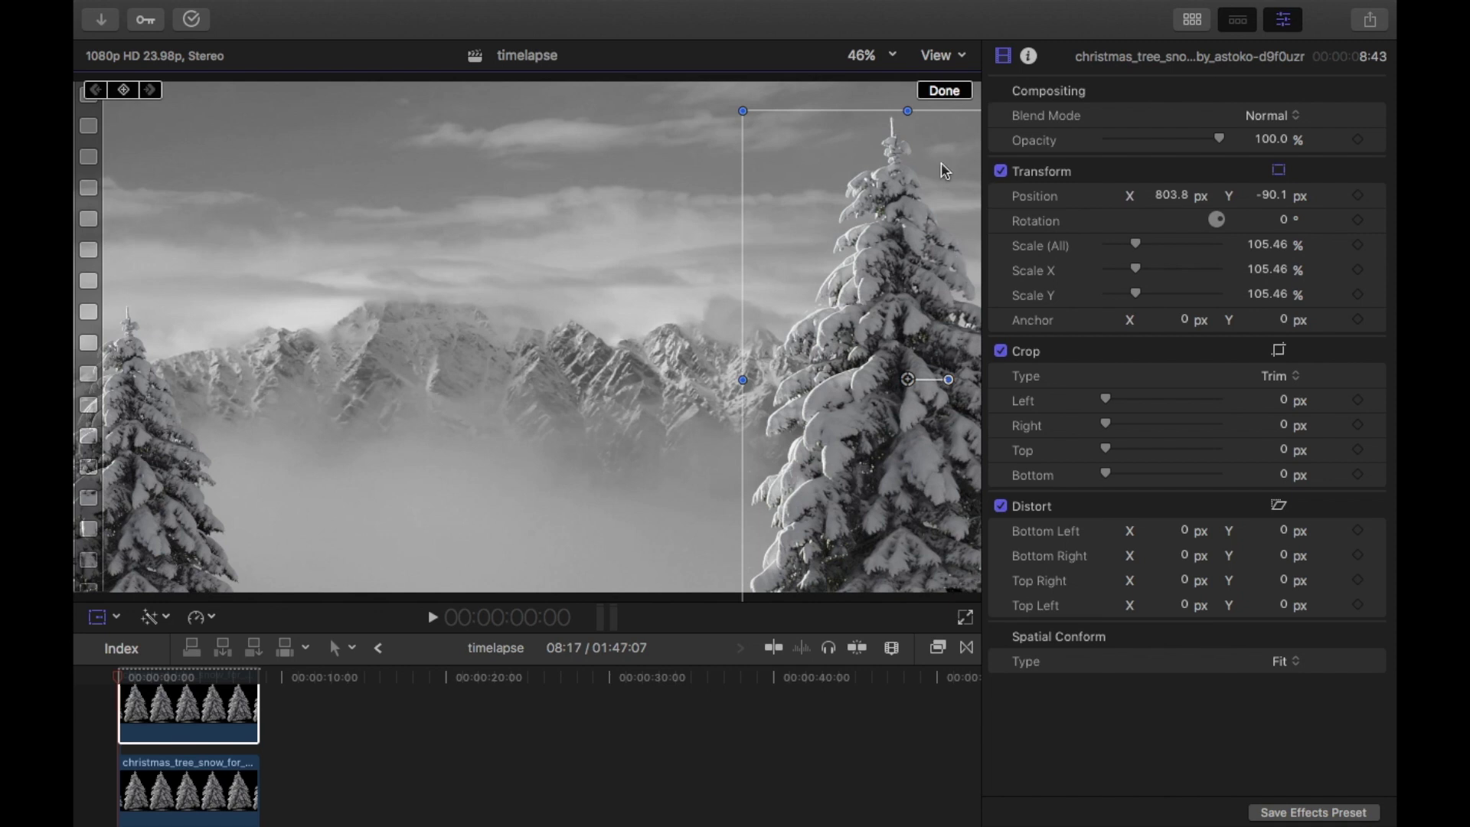
pyautogui.click(944, 91)
# Step: Play back the composite with both trees framing the mountain shot
pyautogui.click(121, 688)
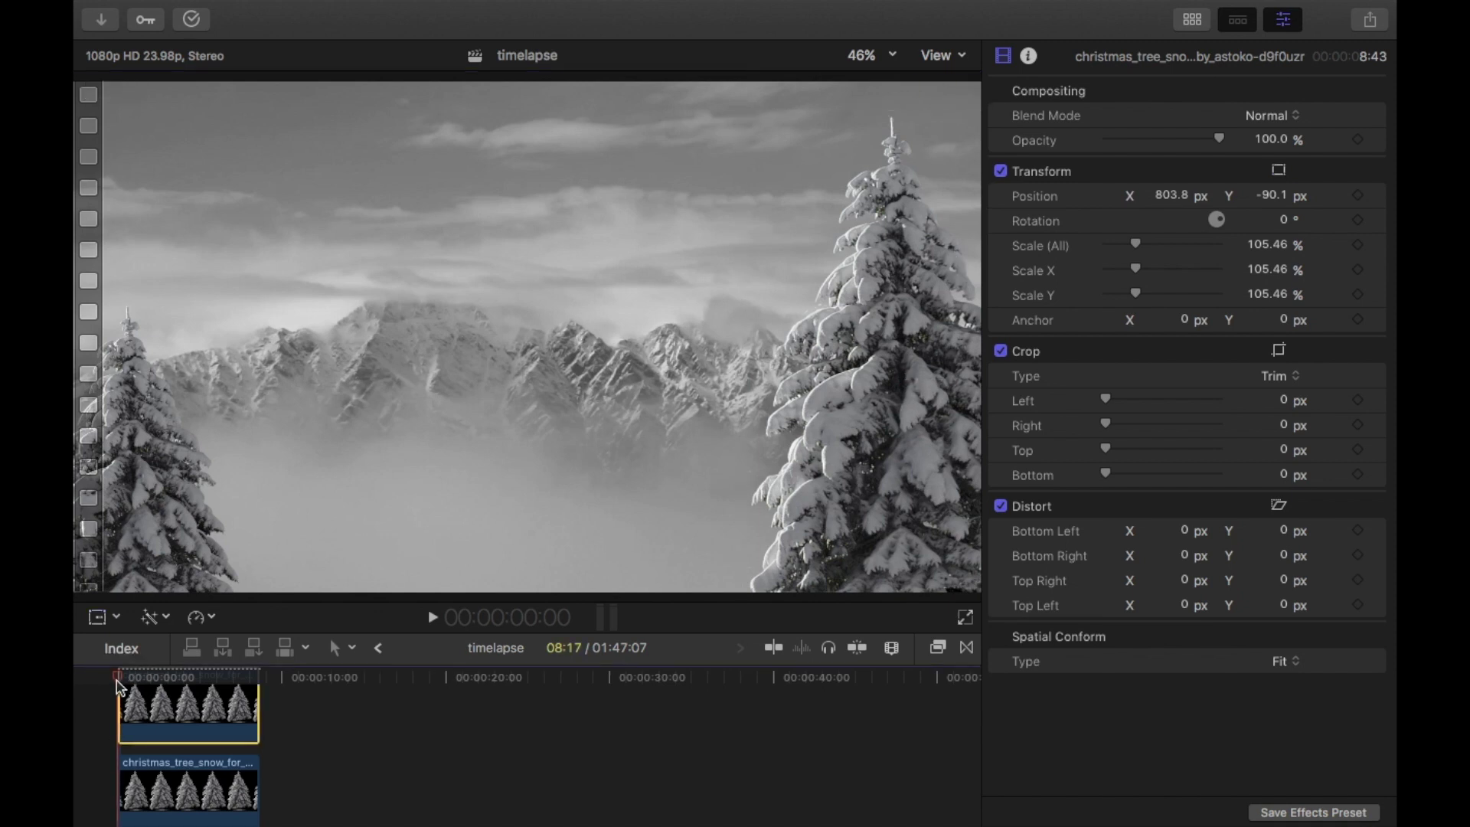
pyautogui.press('space')
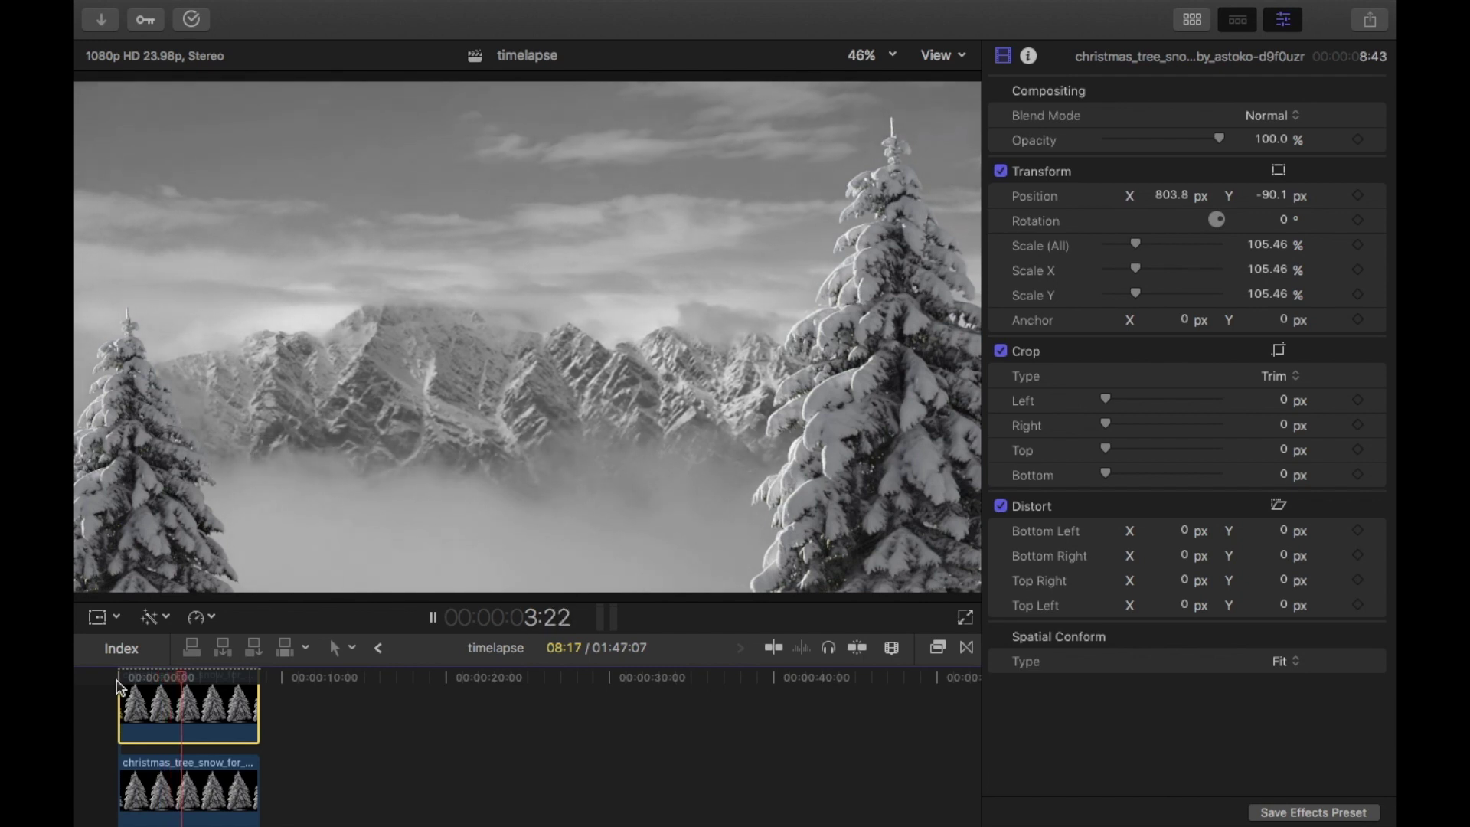
pyautogui.press('space')
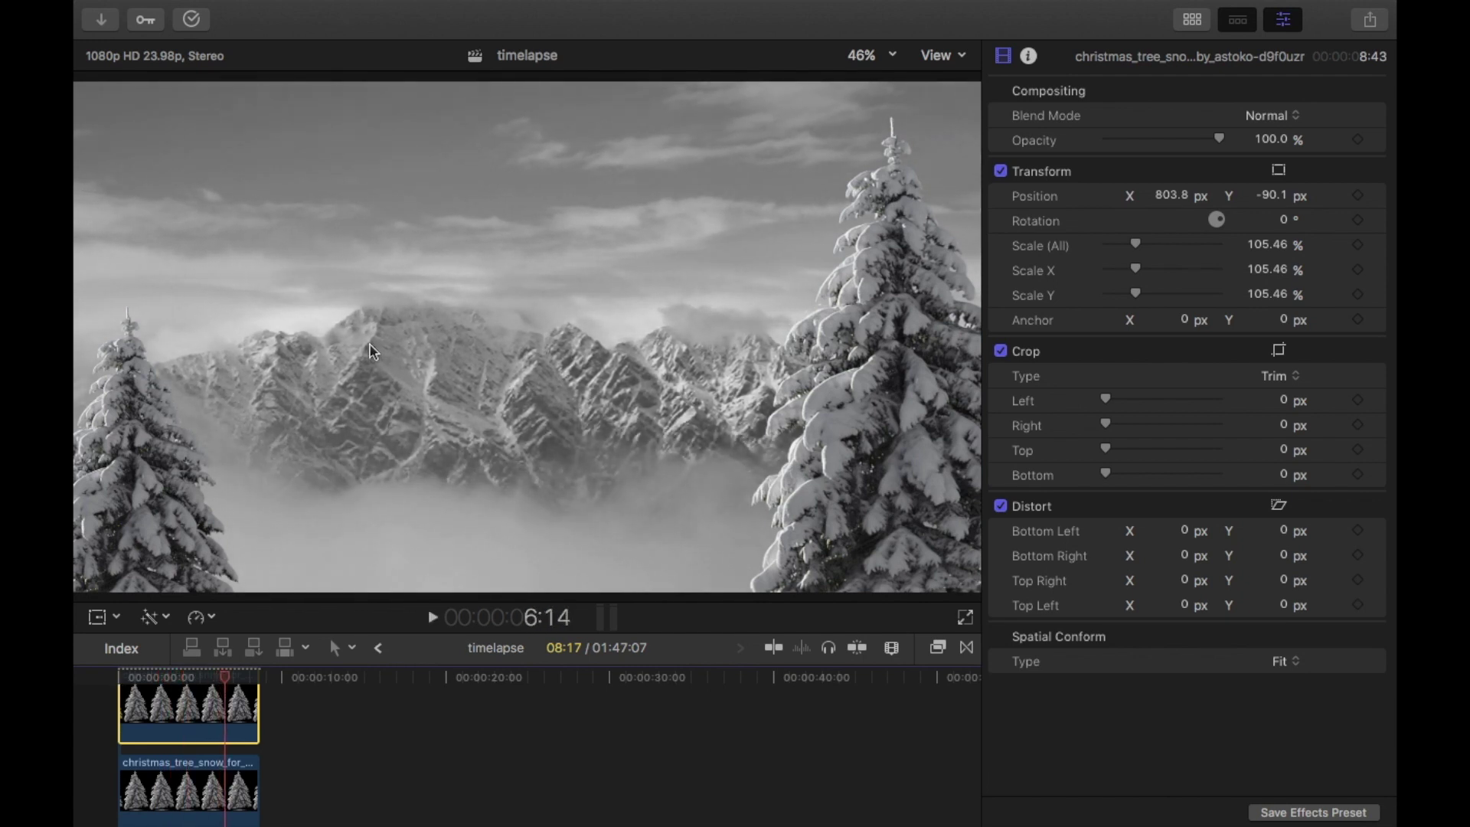
pyautogui.scroll(-5, 175, 705)
# Step: Add a Transform keyframe at 100% scale on the first frame of clip 2
pyautogui.click(170, 700)
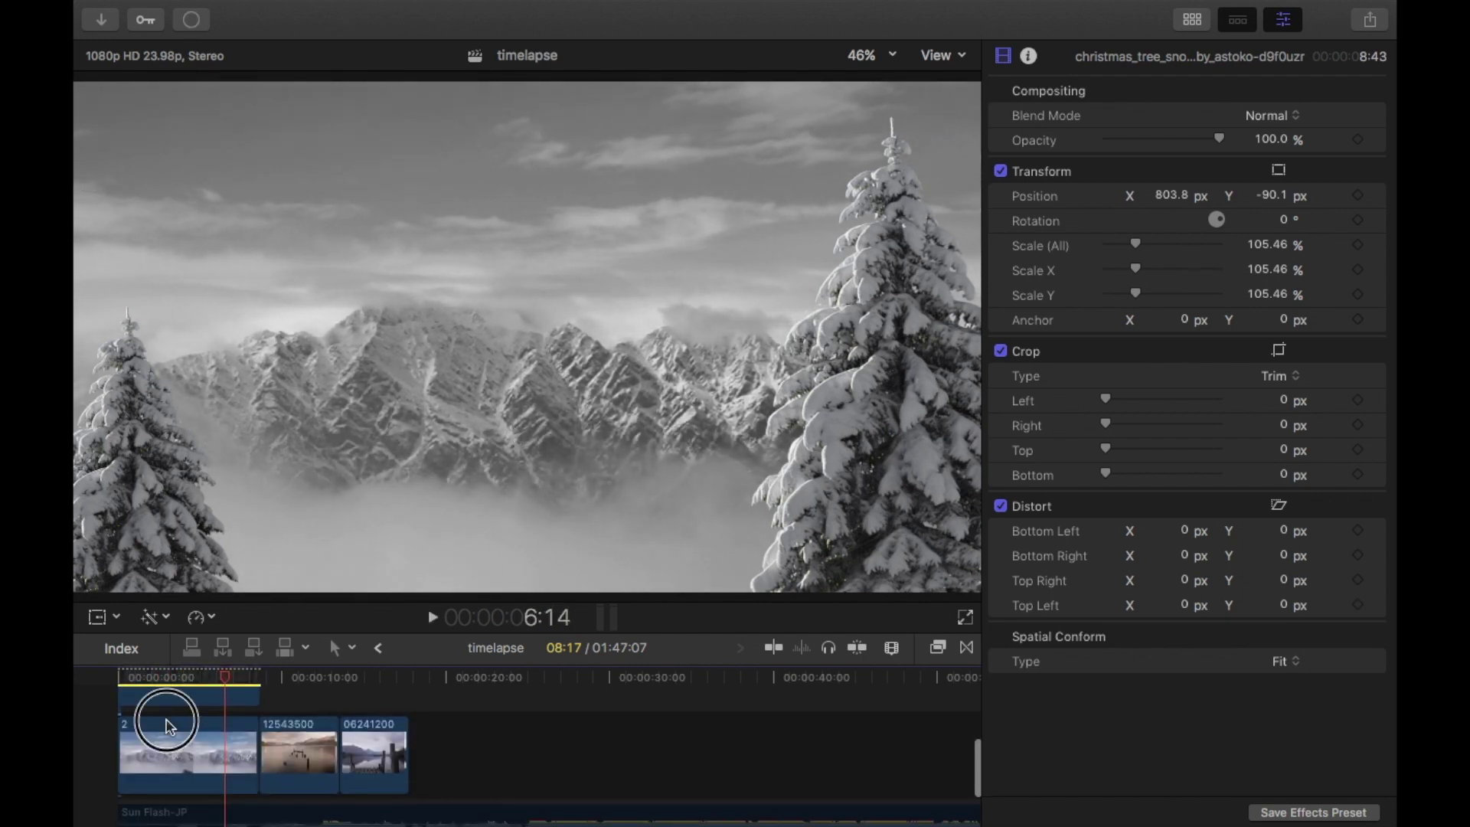
pyautogui.moveTo(222, 689); pyautogui.dragTo(116, 684)
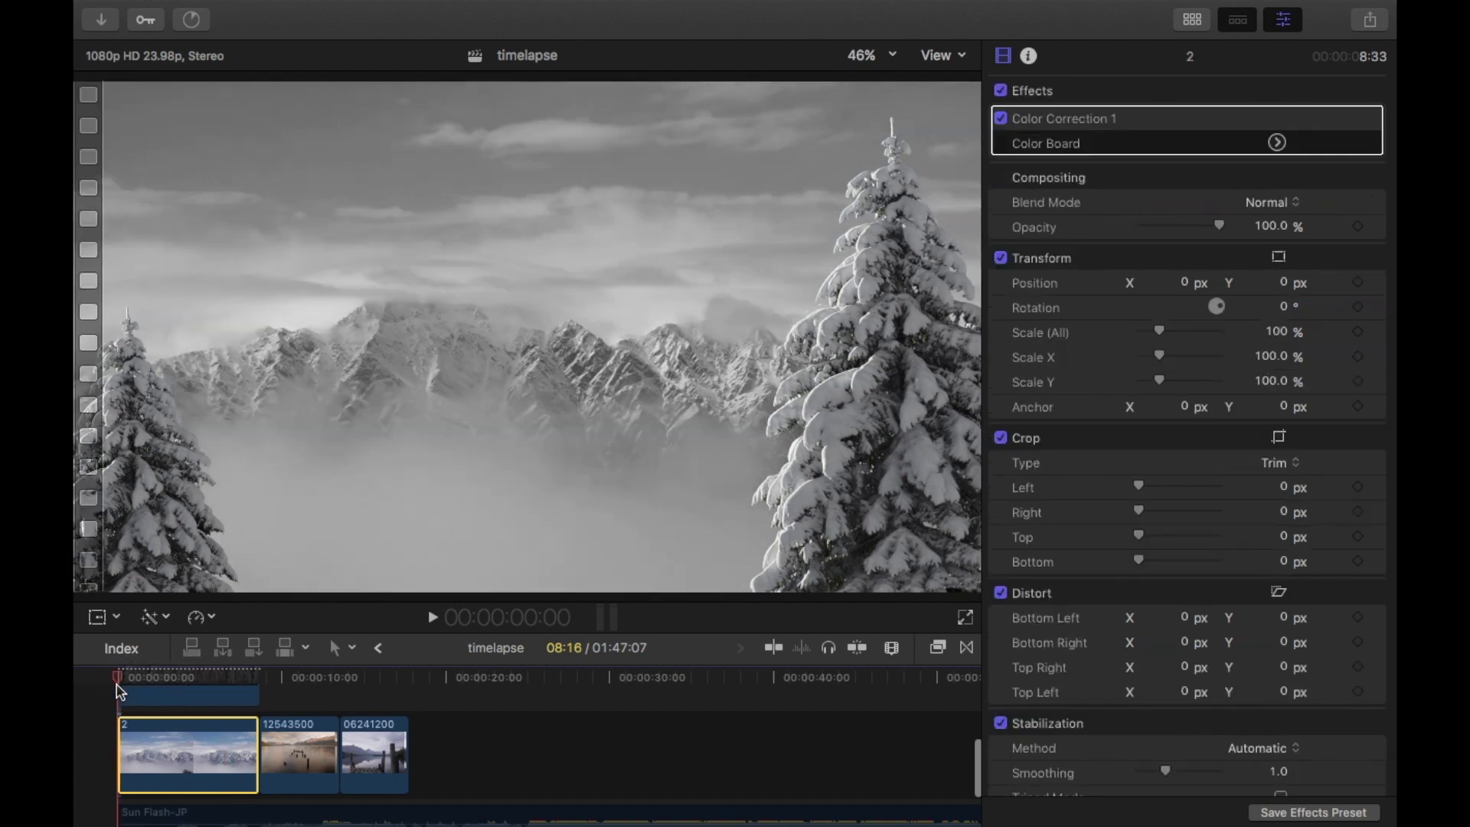
pyautogui.click(150, 743)
pyautogui.click(97, 617)
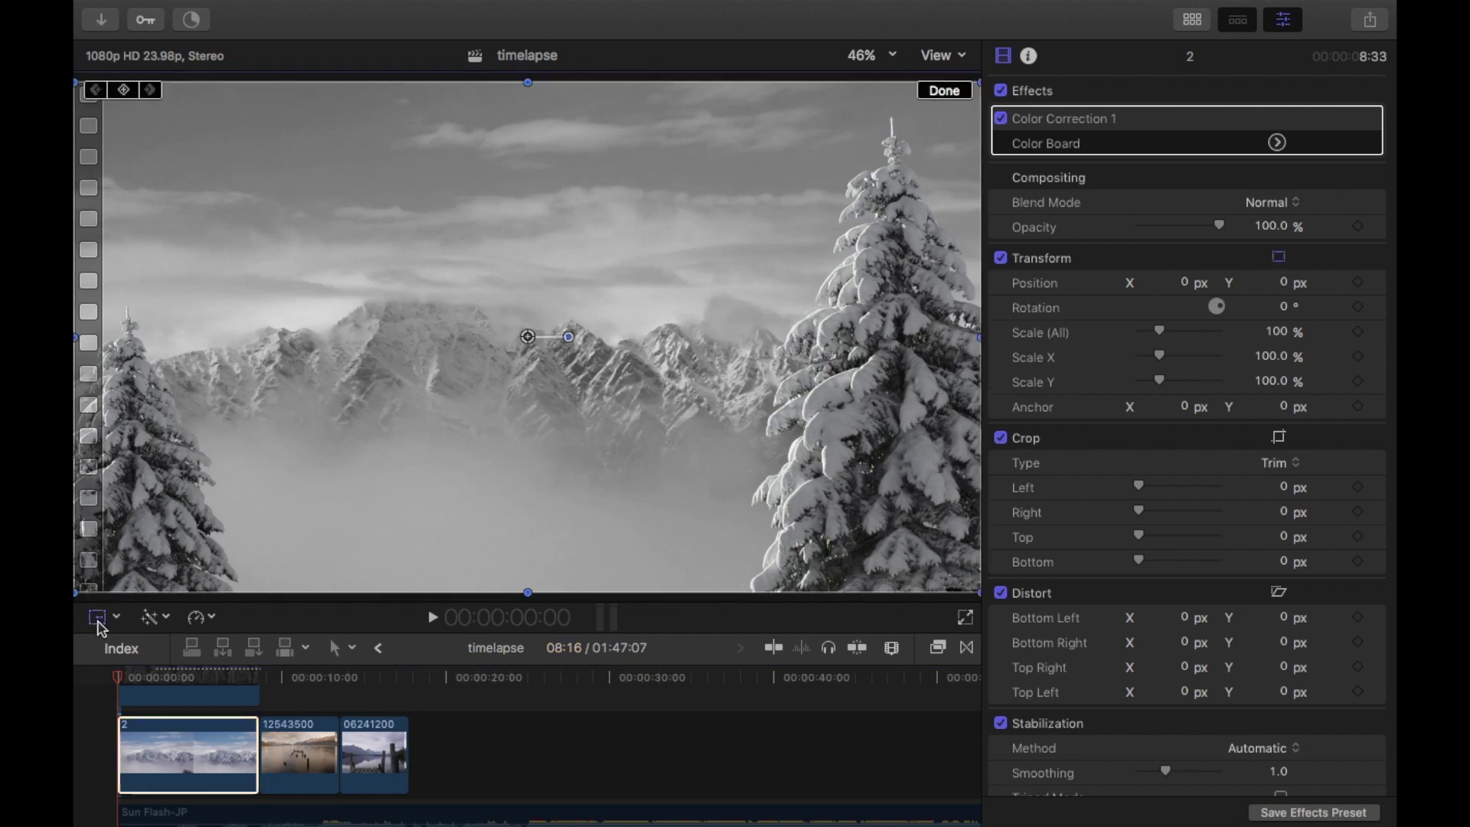
pyautogui.click(123, 91)
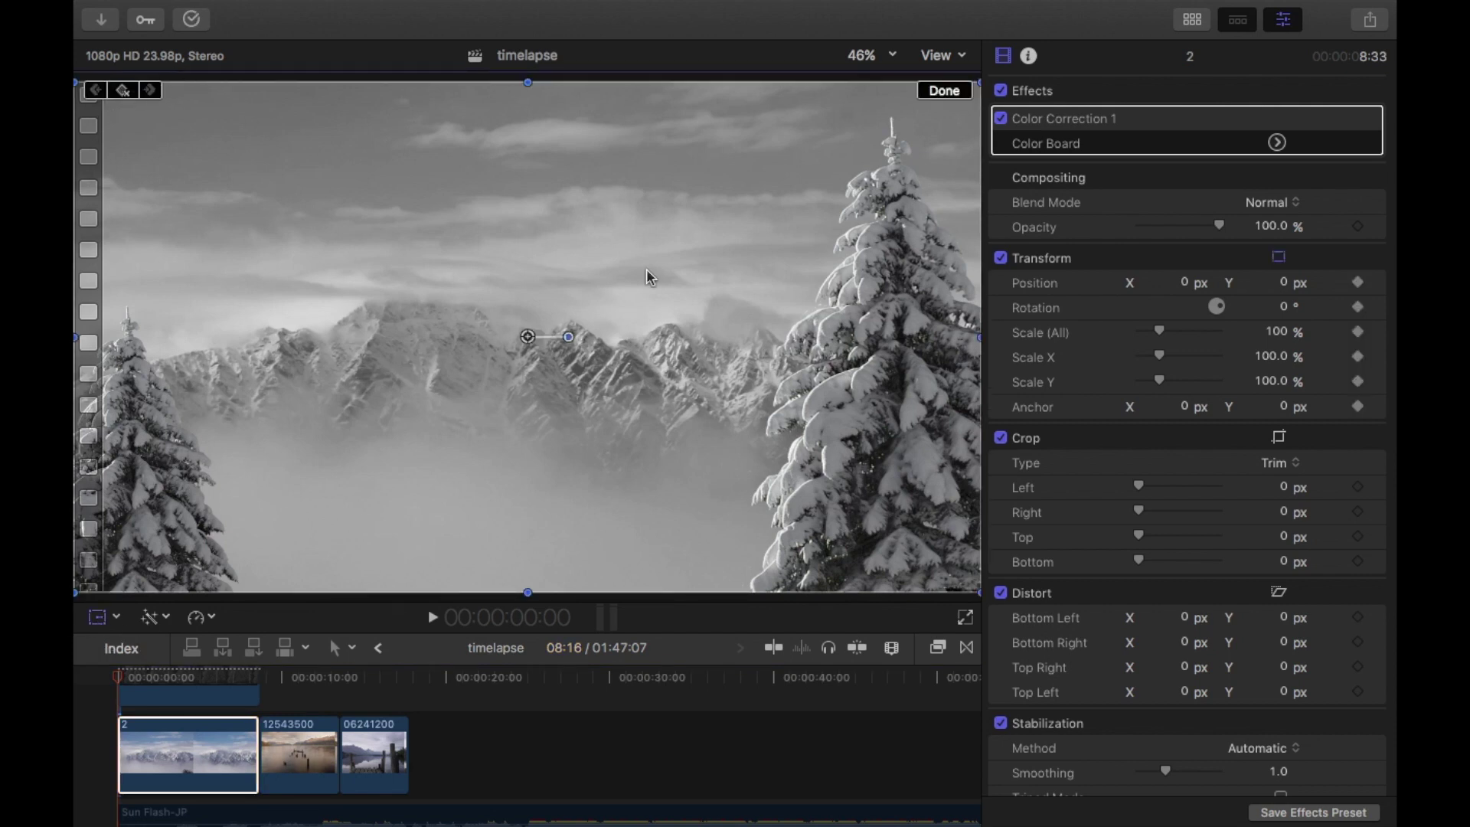
pyautogui.click(227, 751)
# Step: Scale clip 2 to about 115% on its last frame and play the zoom
pyautogui.hotkey('shift', 'o')
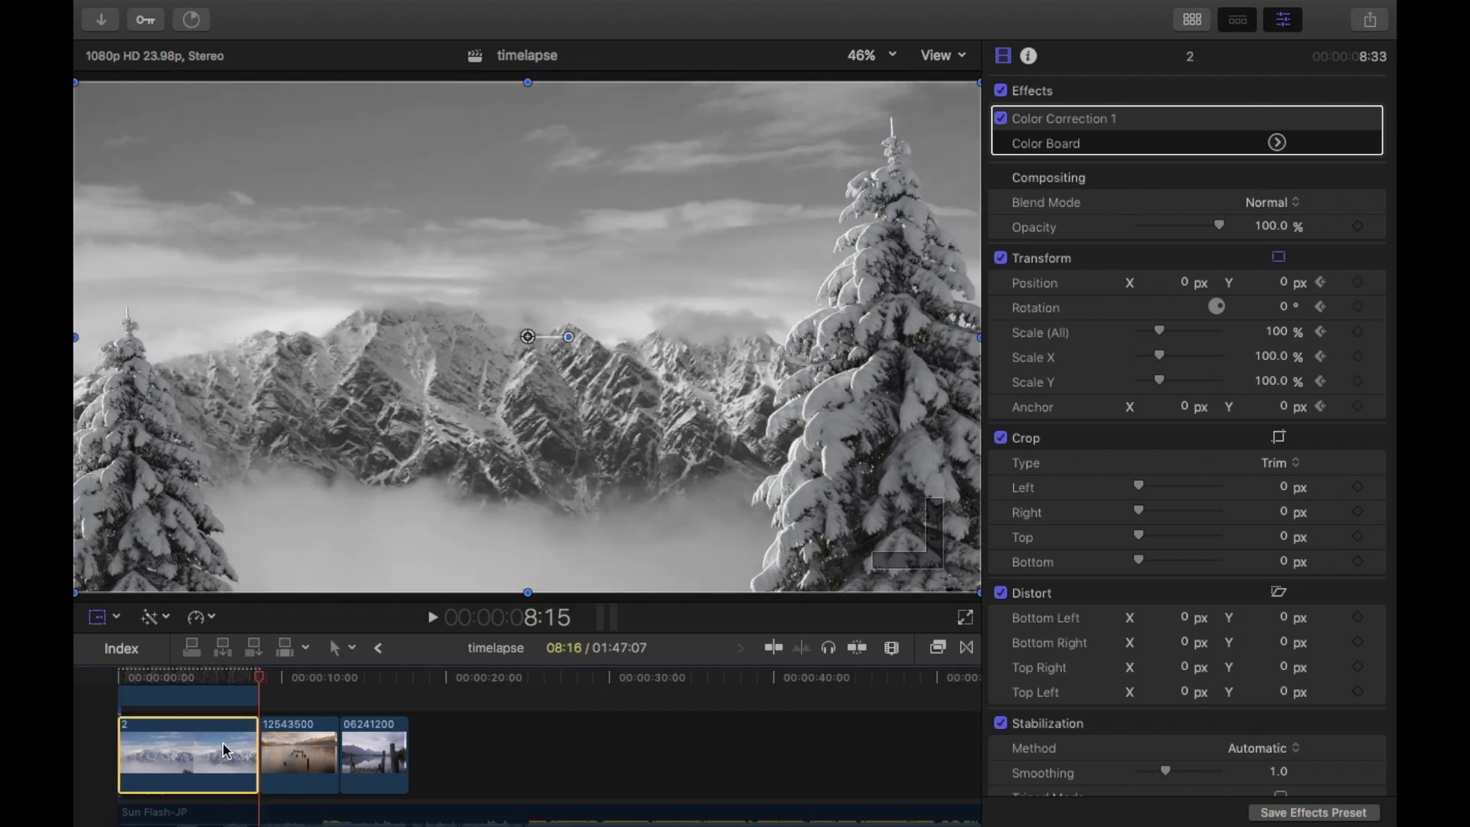
pyautogui.moveTo(1165, 334); pyautogui.dragTo(1165, 335)
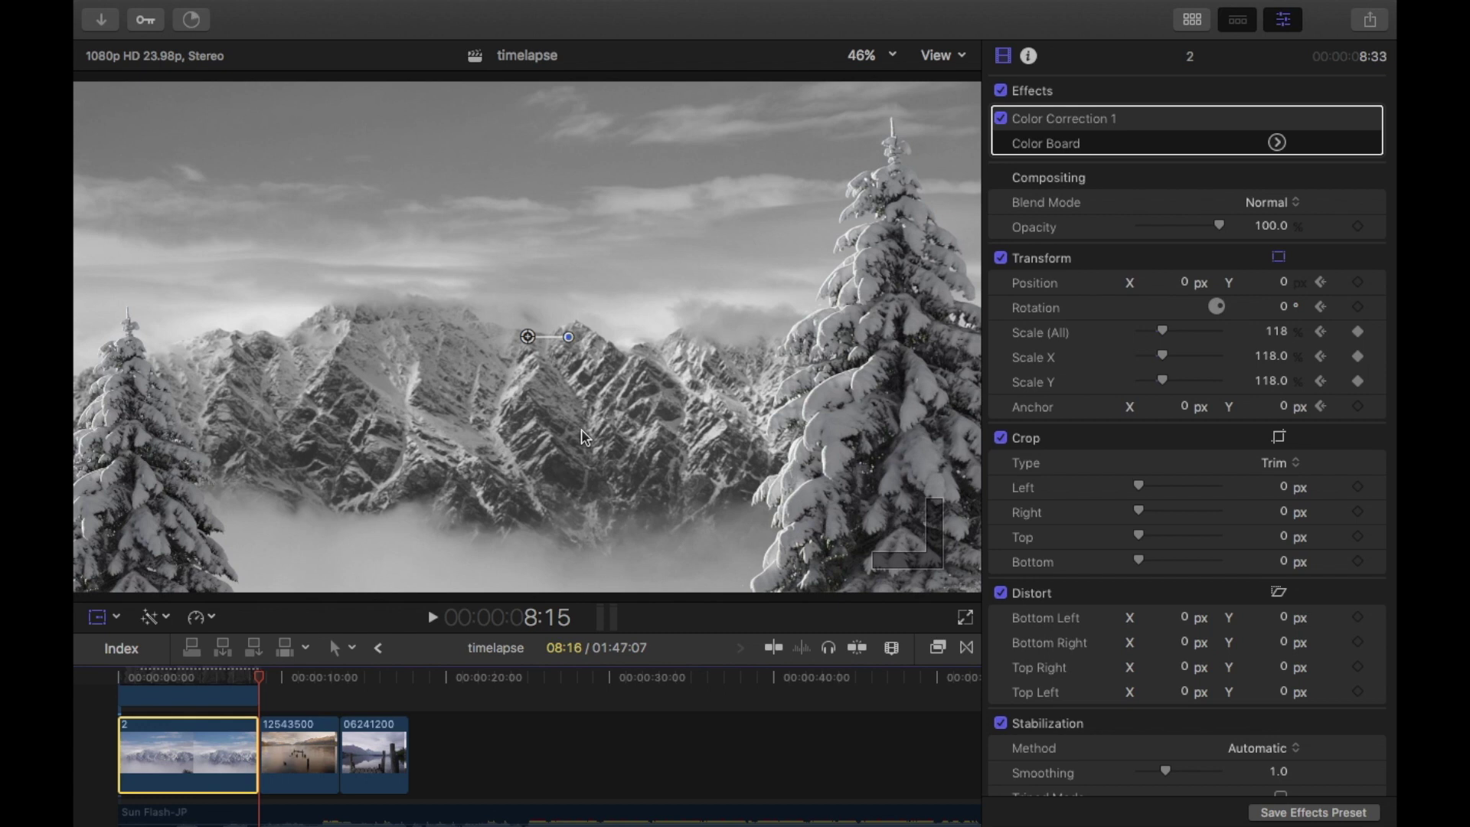
pyautogui.press('Home')
pyautogui.press('space')
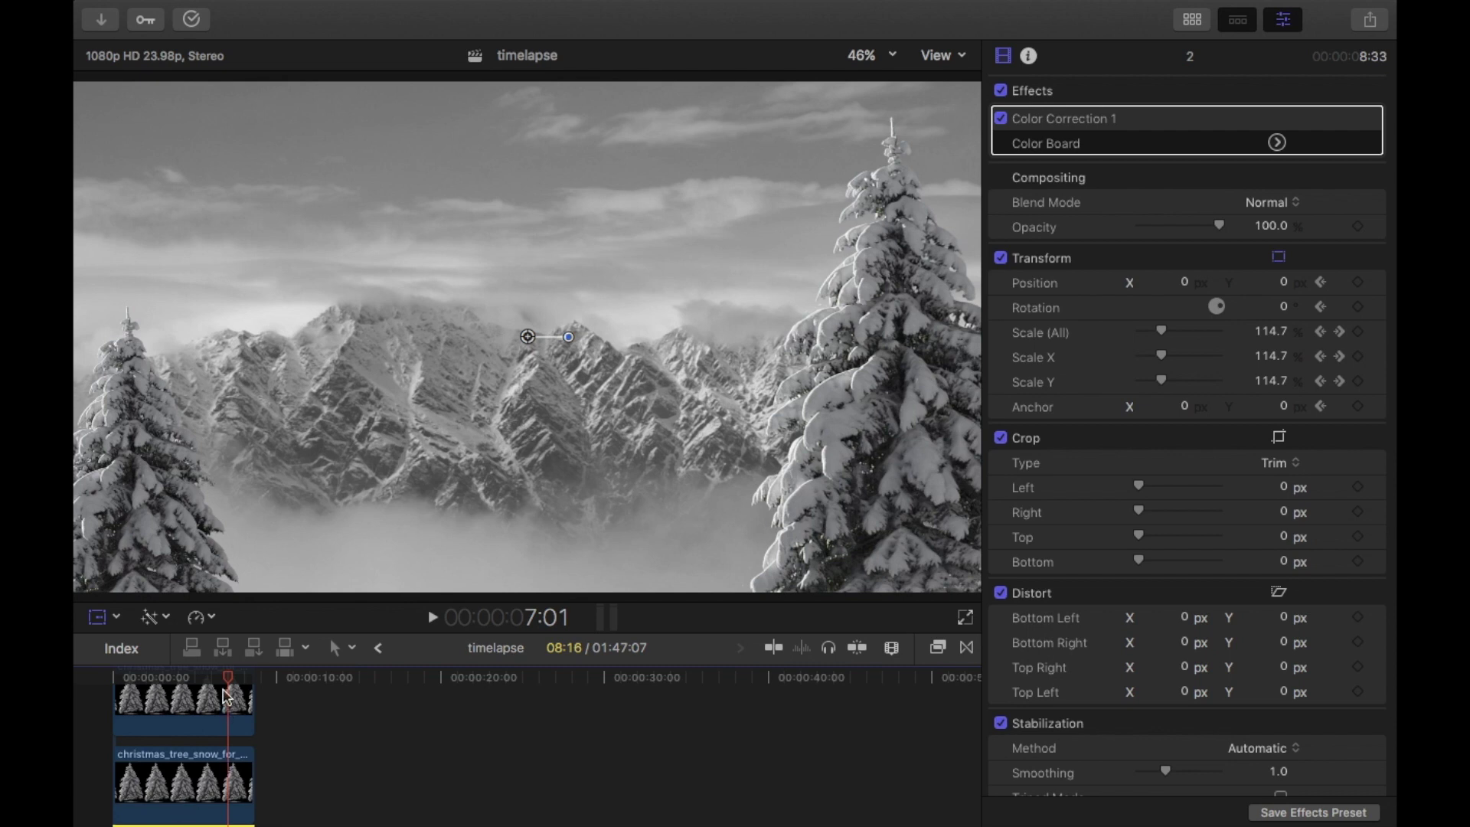
pyautogui.moveTo(226, 697); pyautogui.dragTo(111, 699)
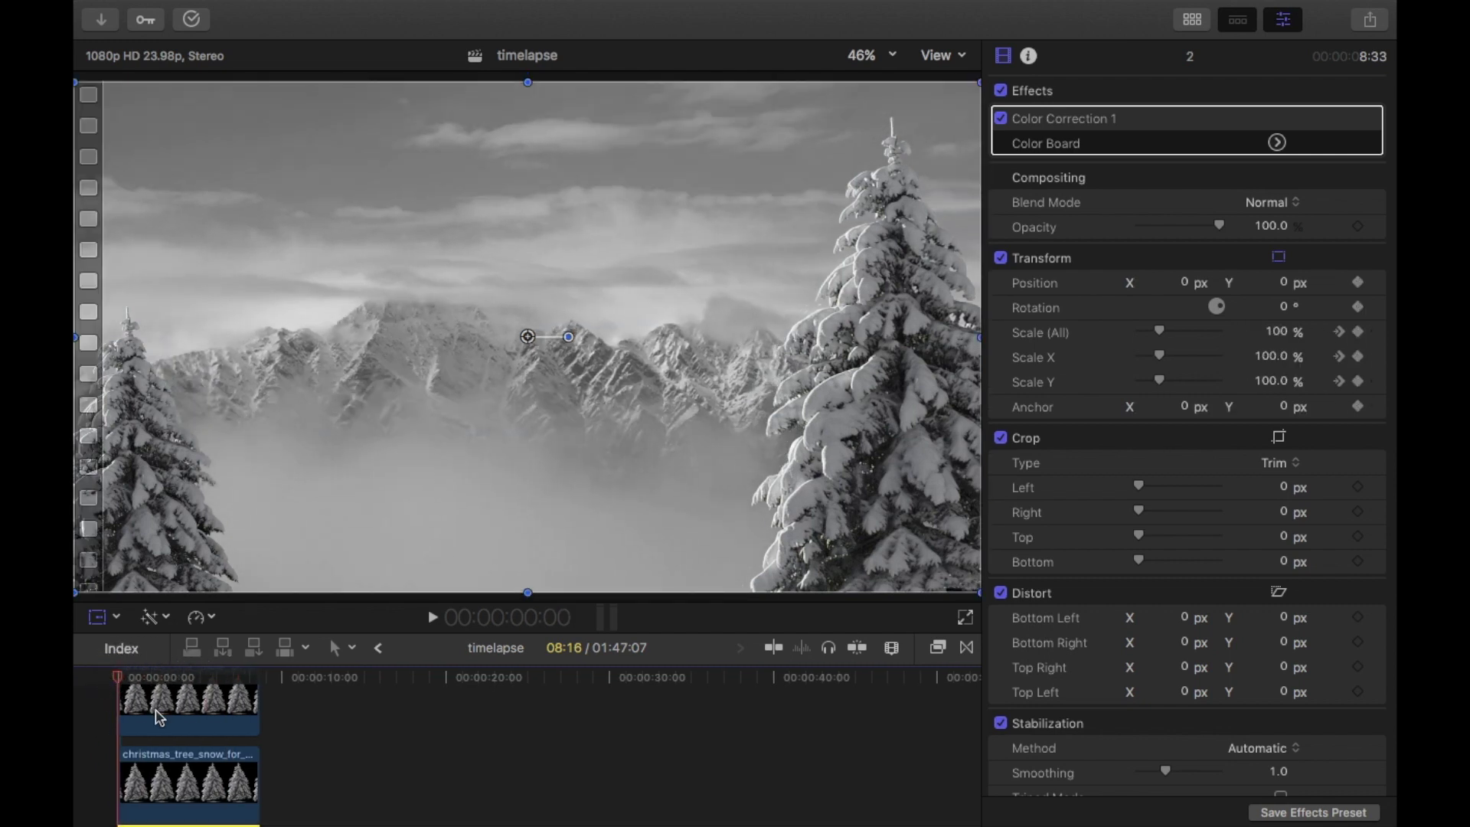
# Step: Enlarge the left tree, make it a compound clip, and scale it to about 128%
pyautogui.click(180, 781)
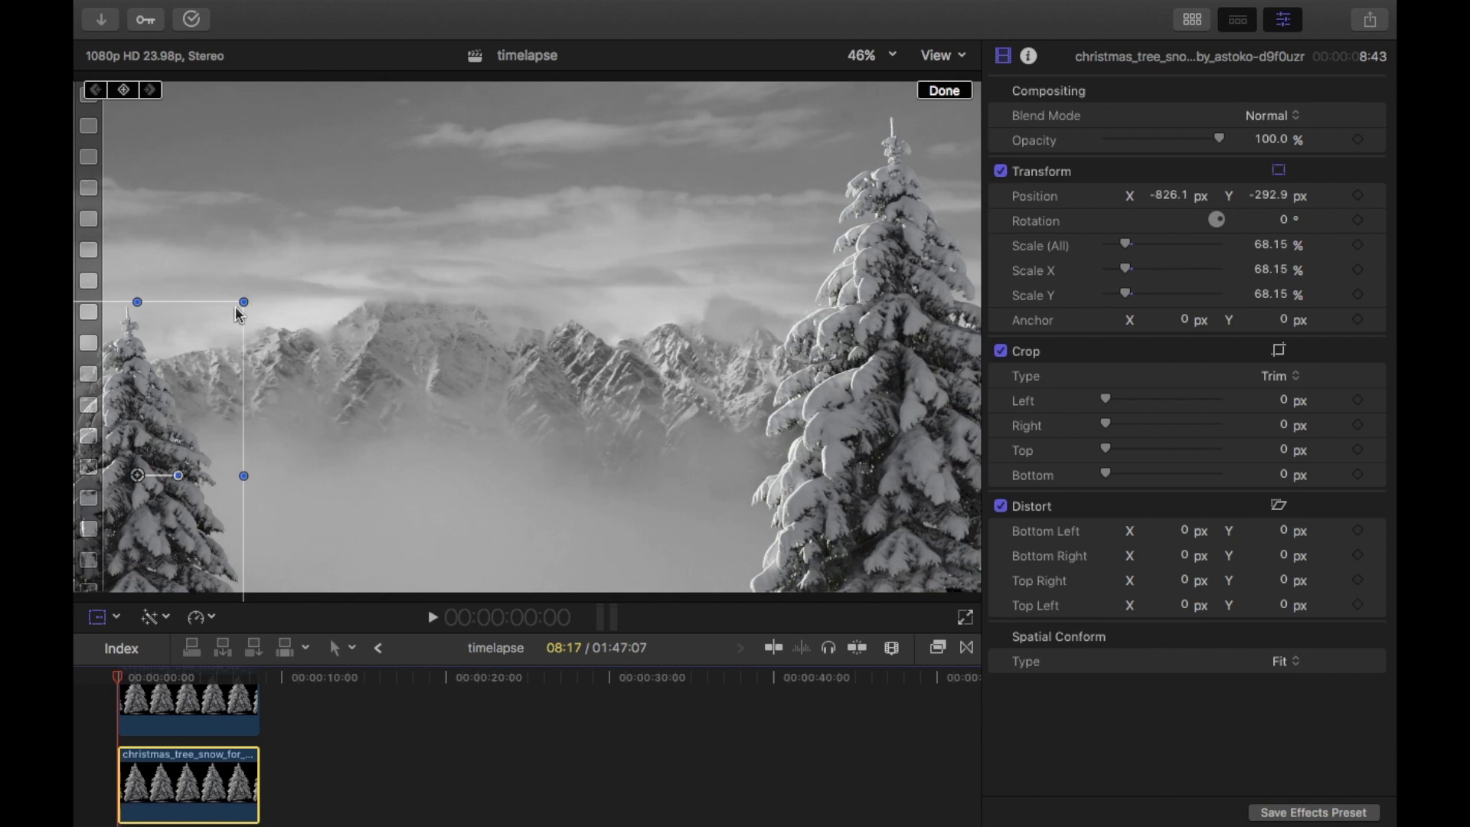
pyautogui.moveTo(237, 308); pyautogui.dragTo(264, 268)
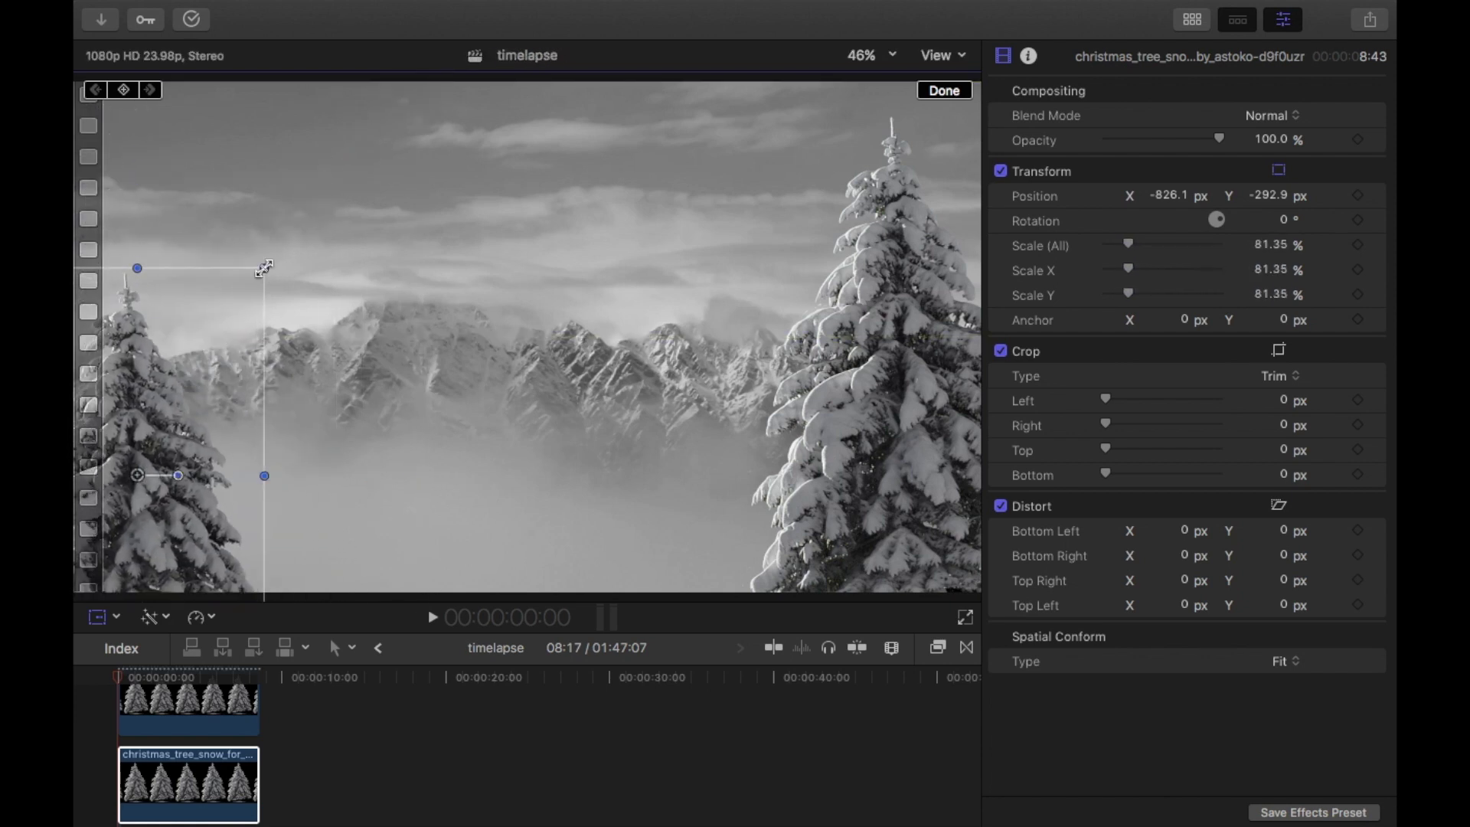
pyautogui.rightClick(186, 773)
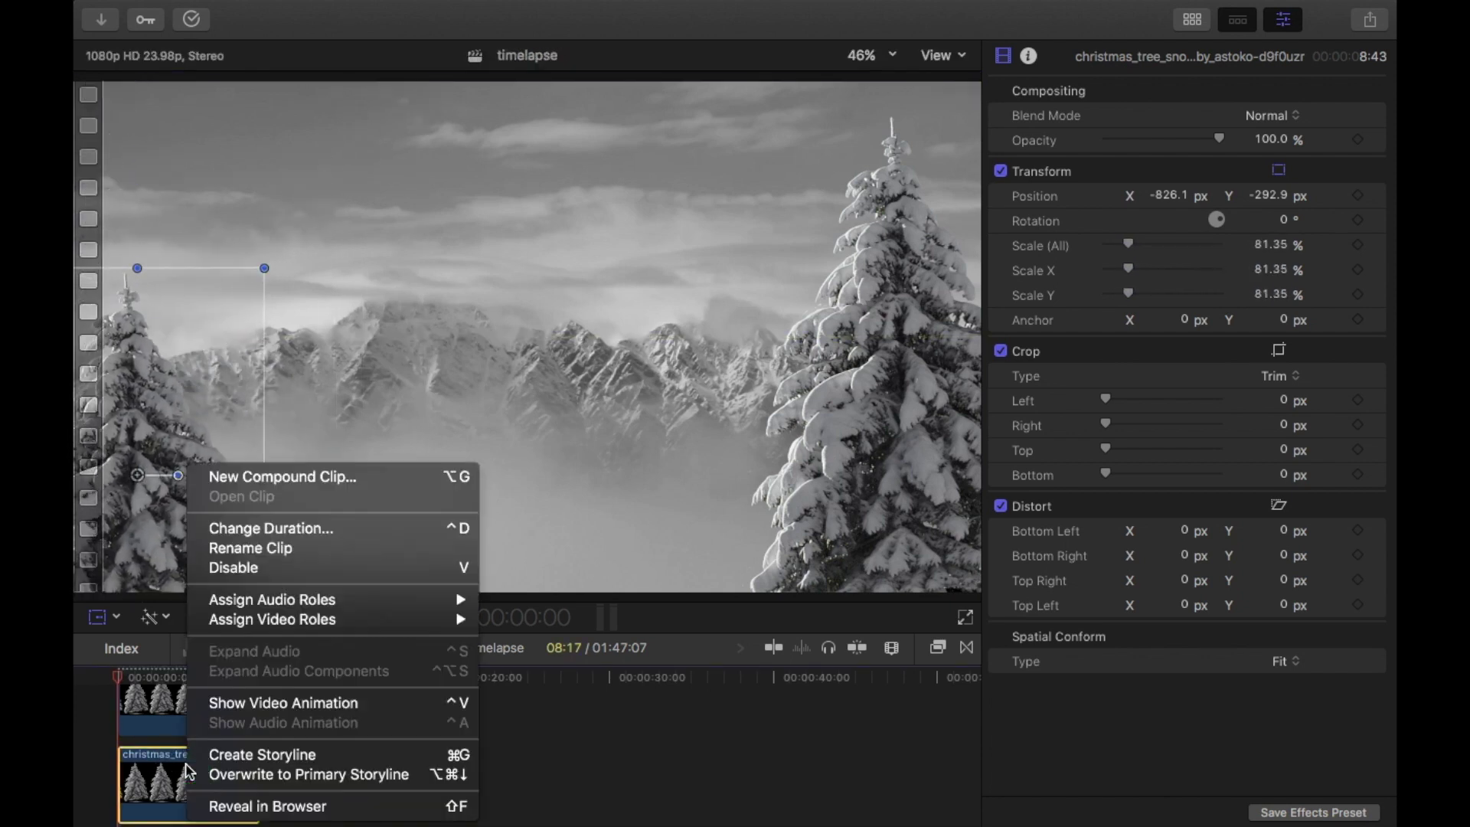
pyautogui.click(364, 476)
pyautogui.click(986, 131)
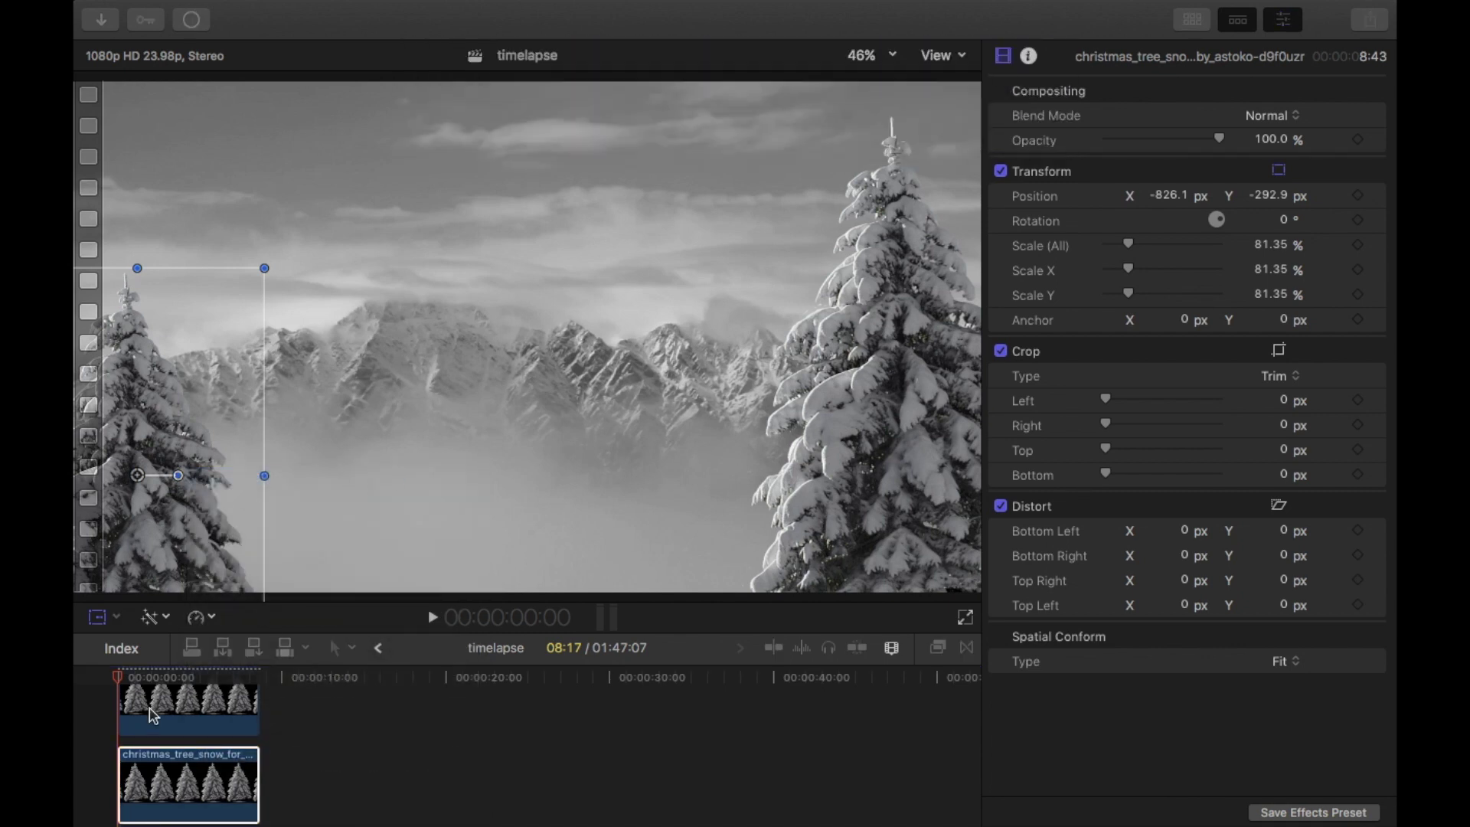
pyautogui.click(195, 791)
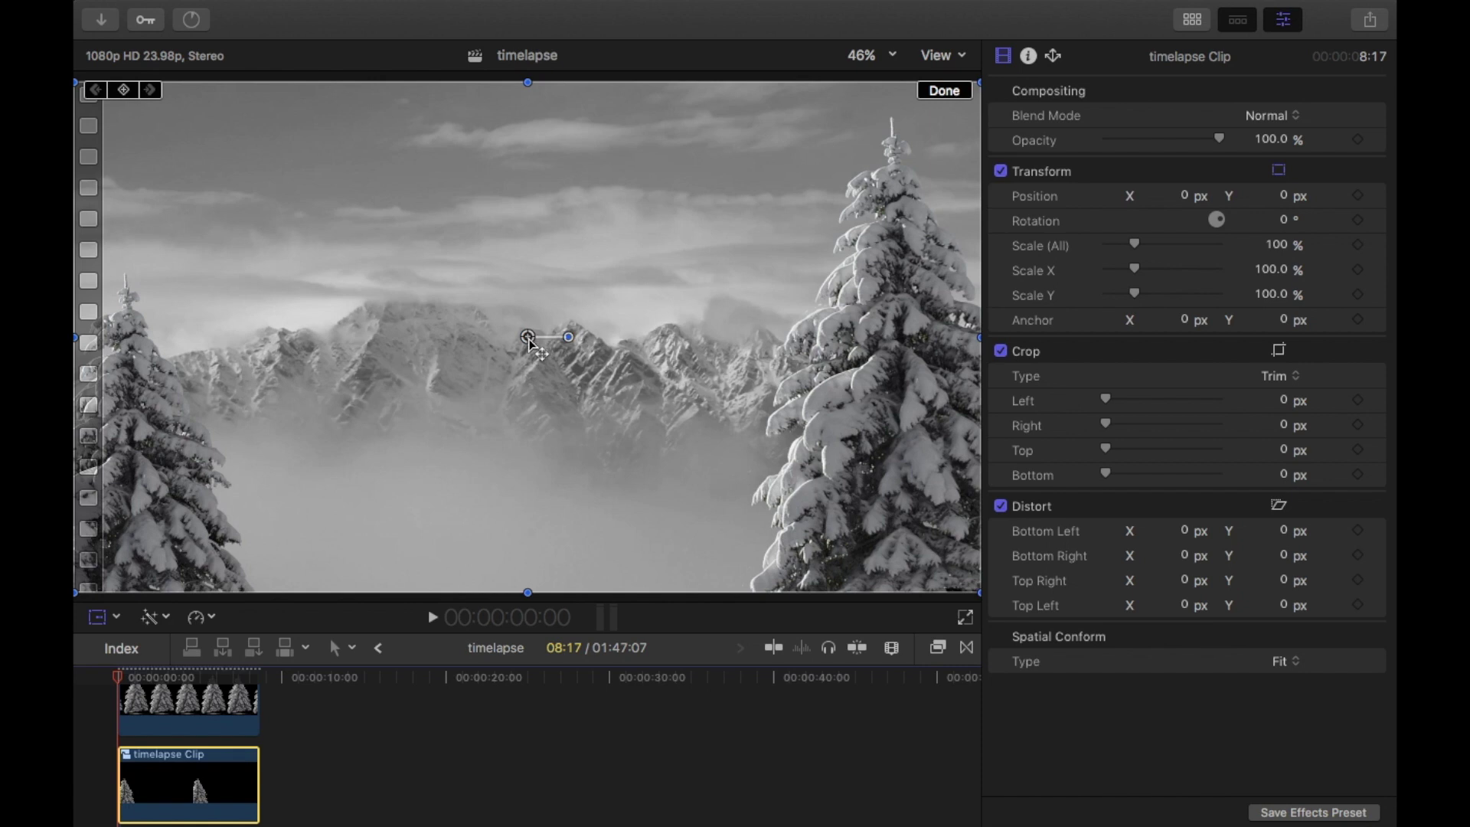
pyautogui.moveTo(1146, 245); pyautogui.dragTo(1143, 253)
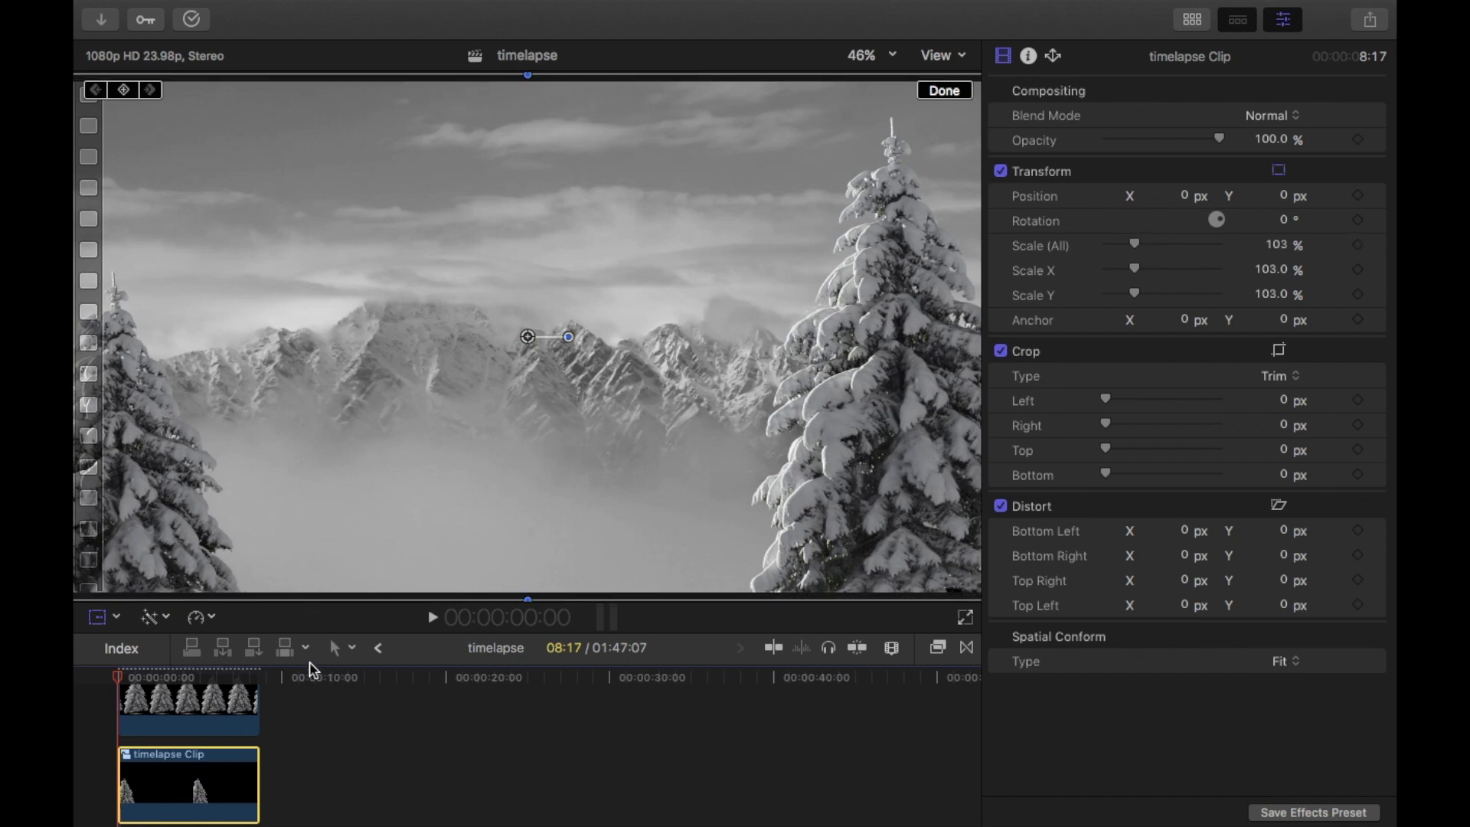
# Step: Make the upper tree clip a compound clip named timelapse Clip 1
pyautogui.click(208, 700)
pyautogui.rightClick(208, 700)
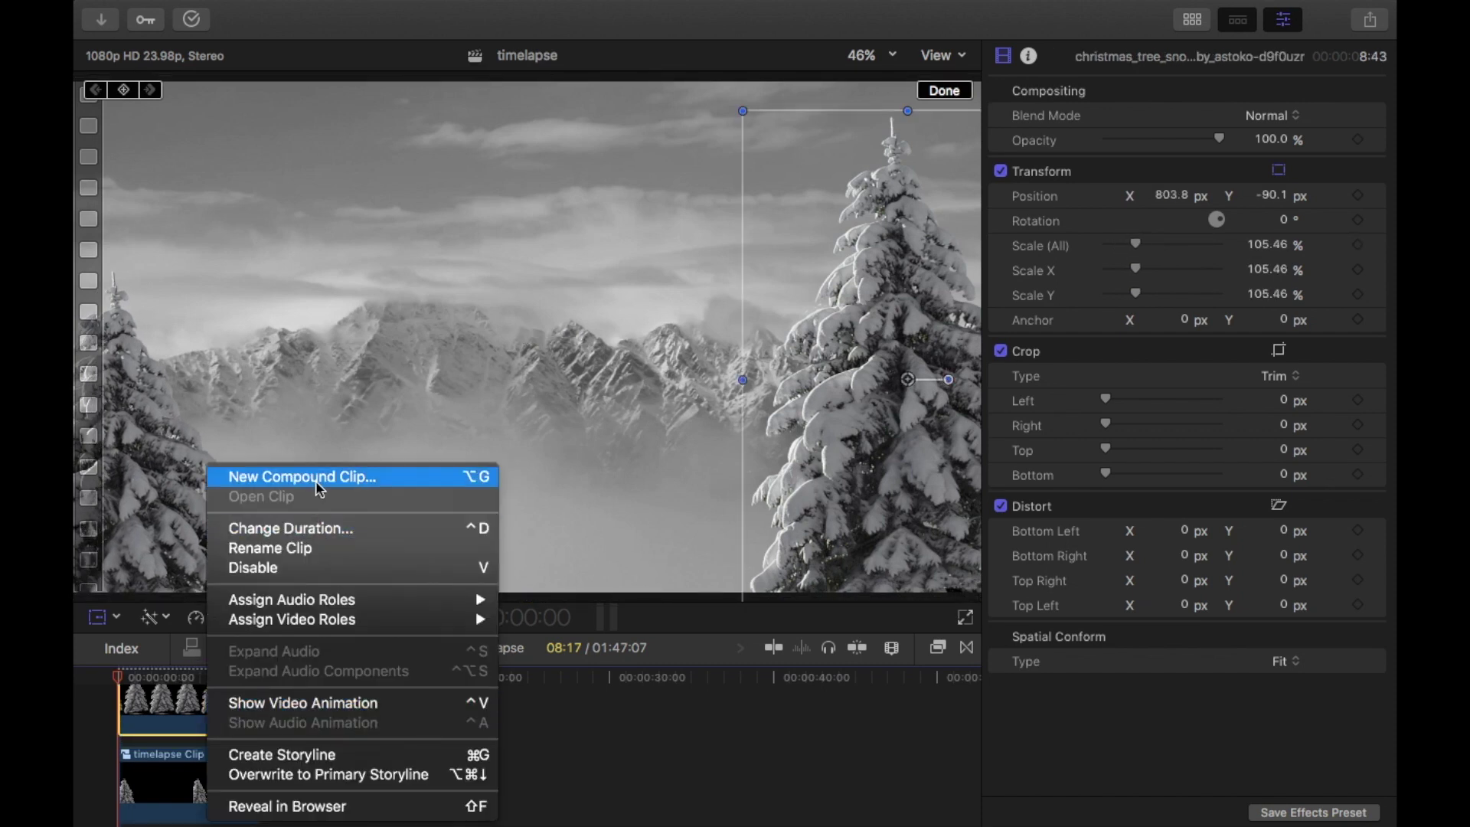
pyautogui.click(316, 478)
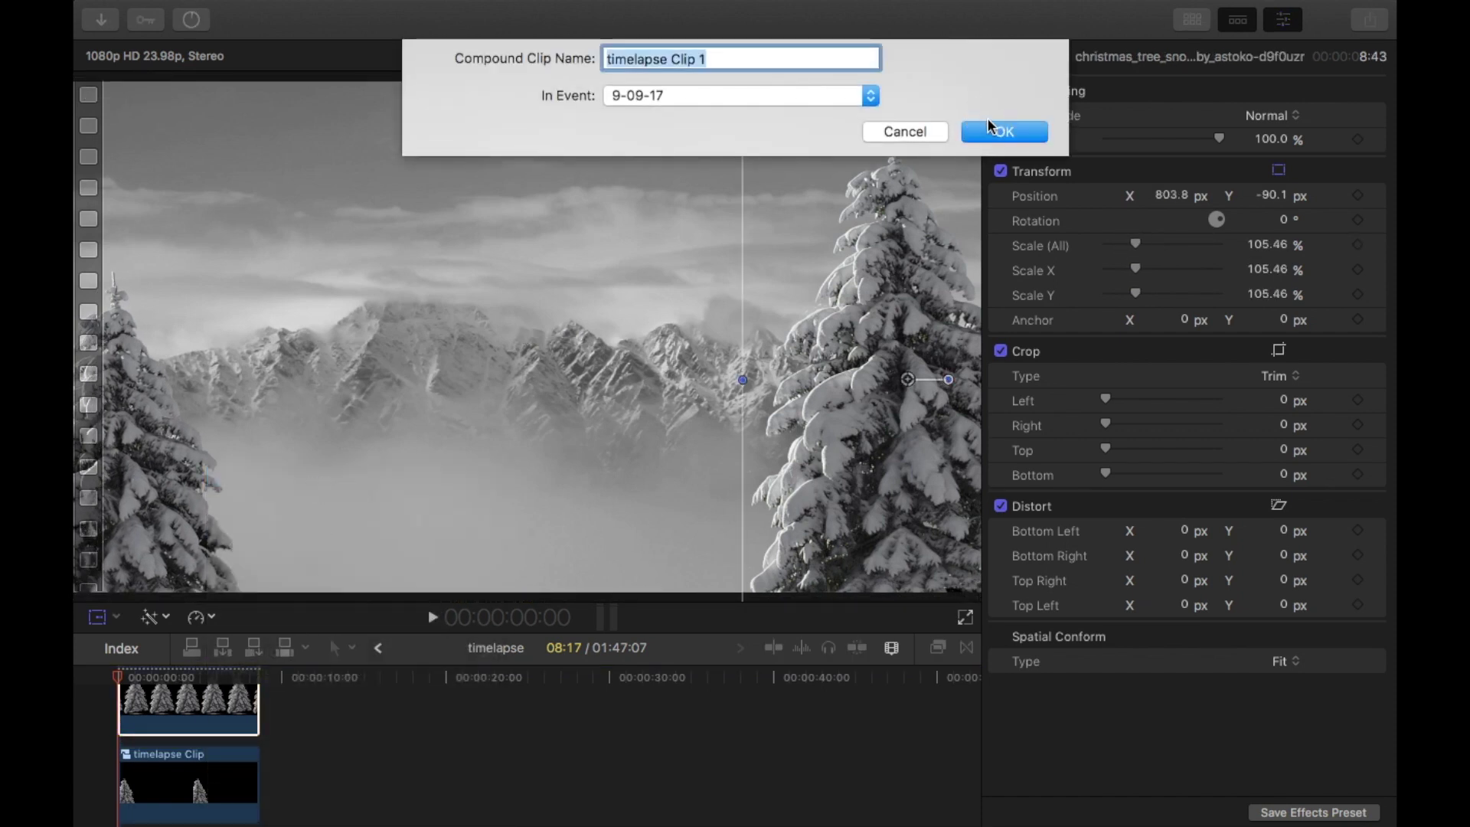
pyautogui.click(988, 132)
pyautogui.click(214, 781)
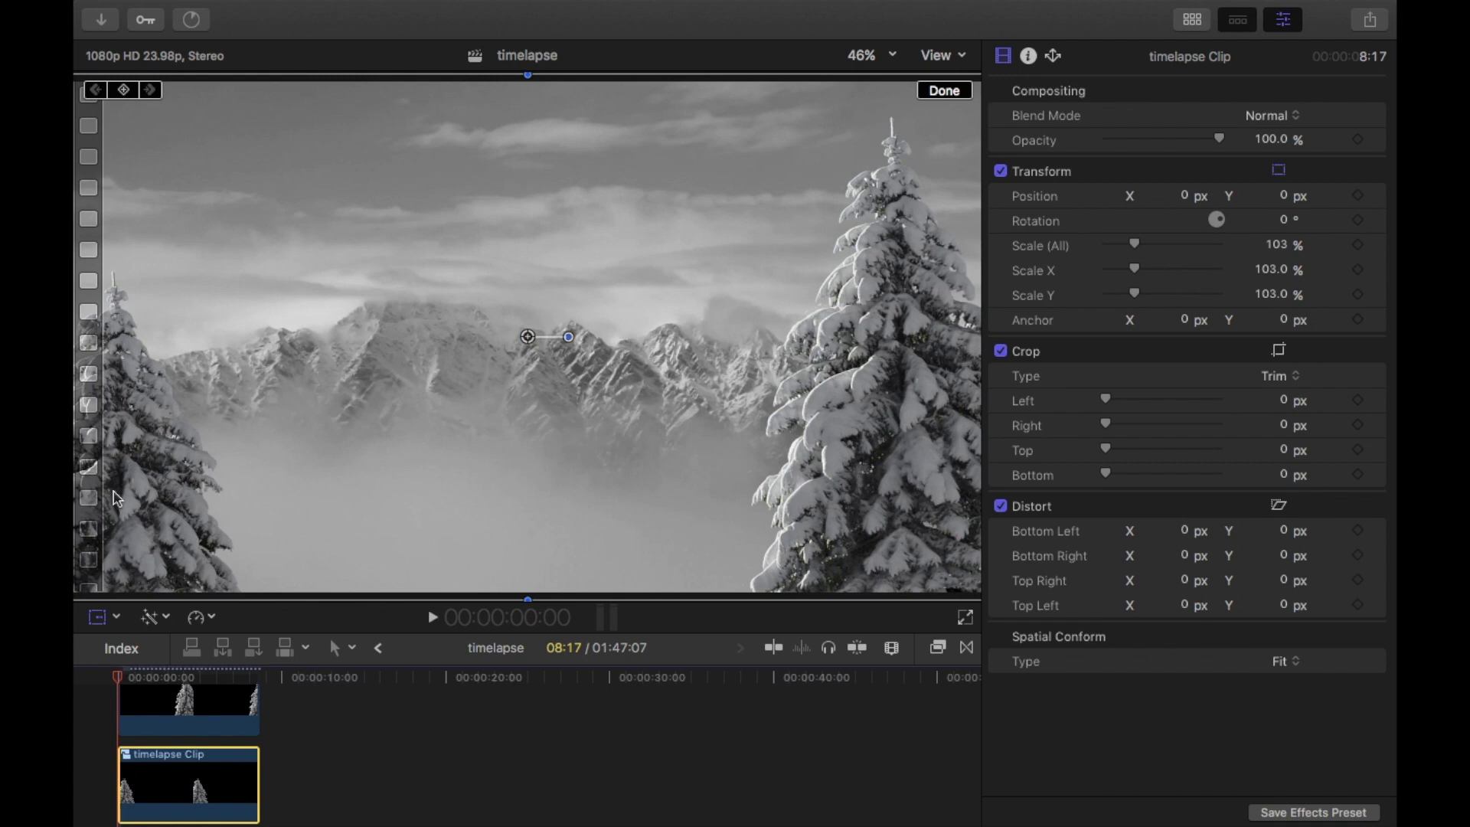
# Step: Keyframe the lower tree clip to scale from 103% at its start to 180% at its end
pyautogui.click(124, 90)
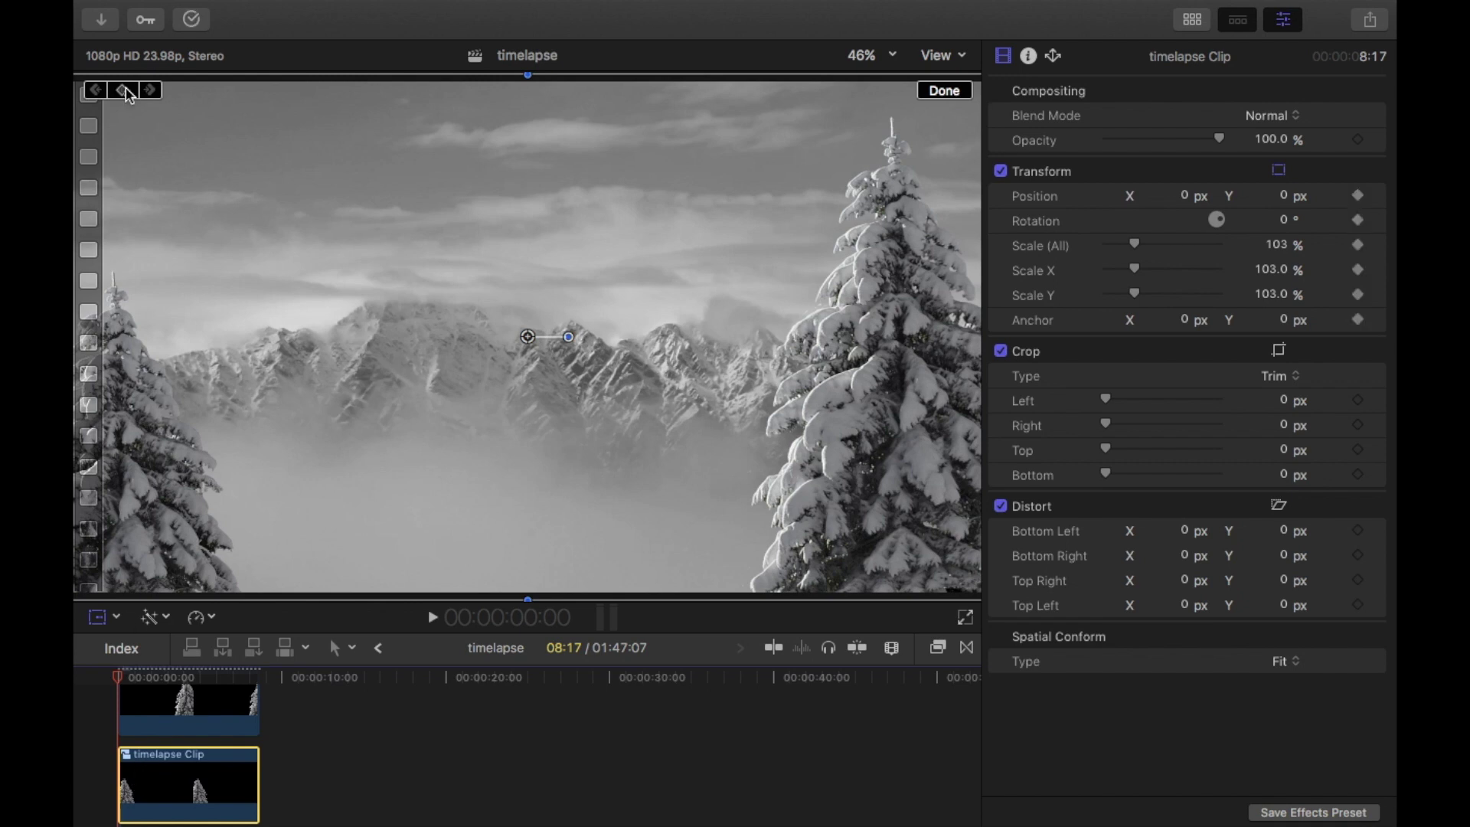
pyautogui.click(252, 778)
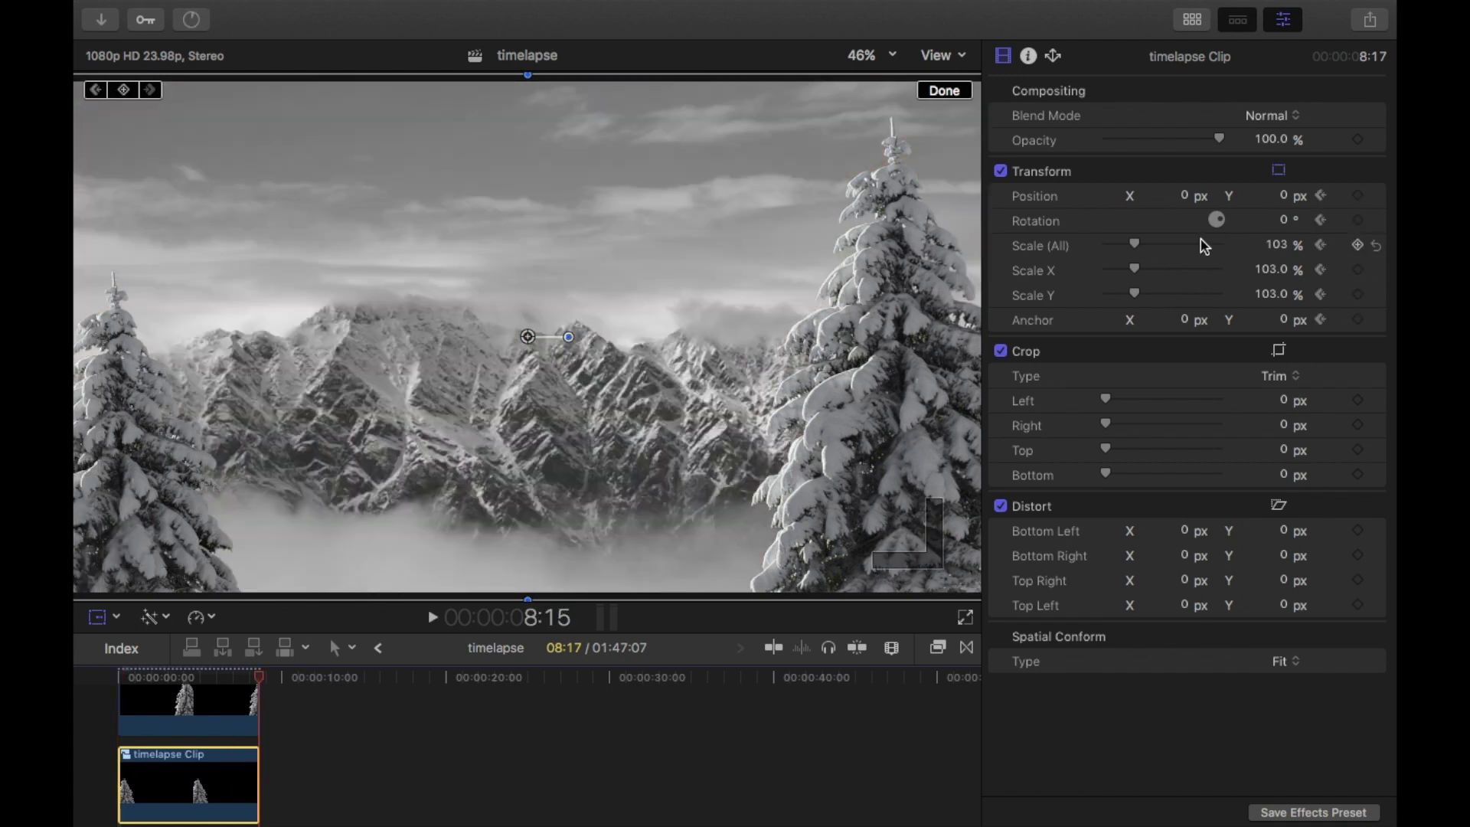
pyautogui.moveTo(1141, 251); pyautogui.dragTo(1161, 249)
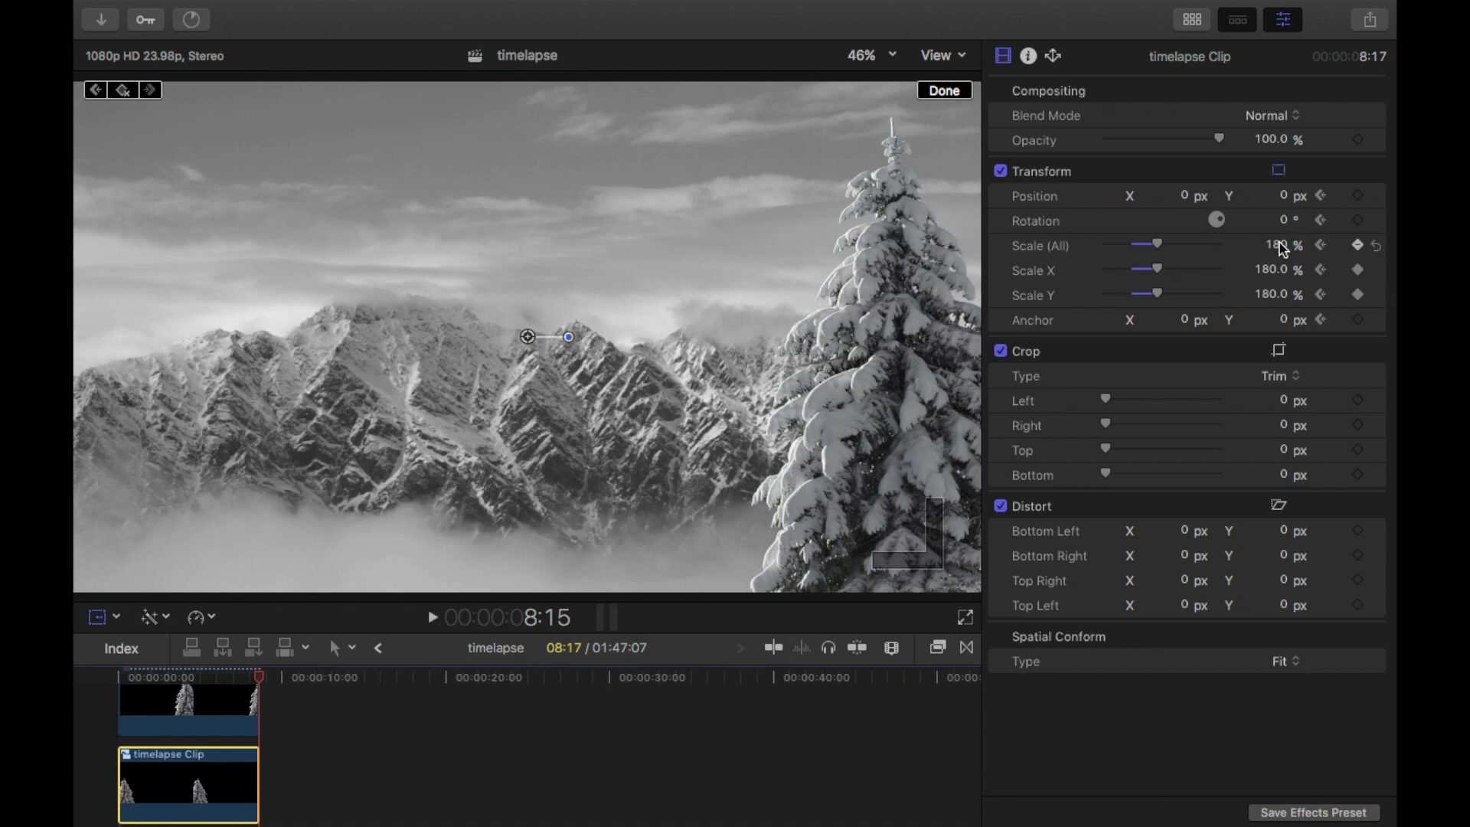
# Step: Keyframe the upper compound clip to scale from 100% to 200% over its length
pyautogui.click(169, 705)
pyautogui.moveTo(253, 679); pyautogui.dragTo(163, 680)
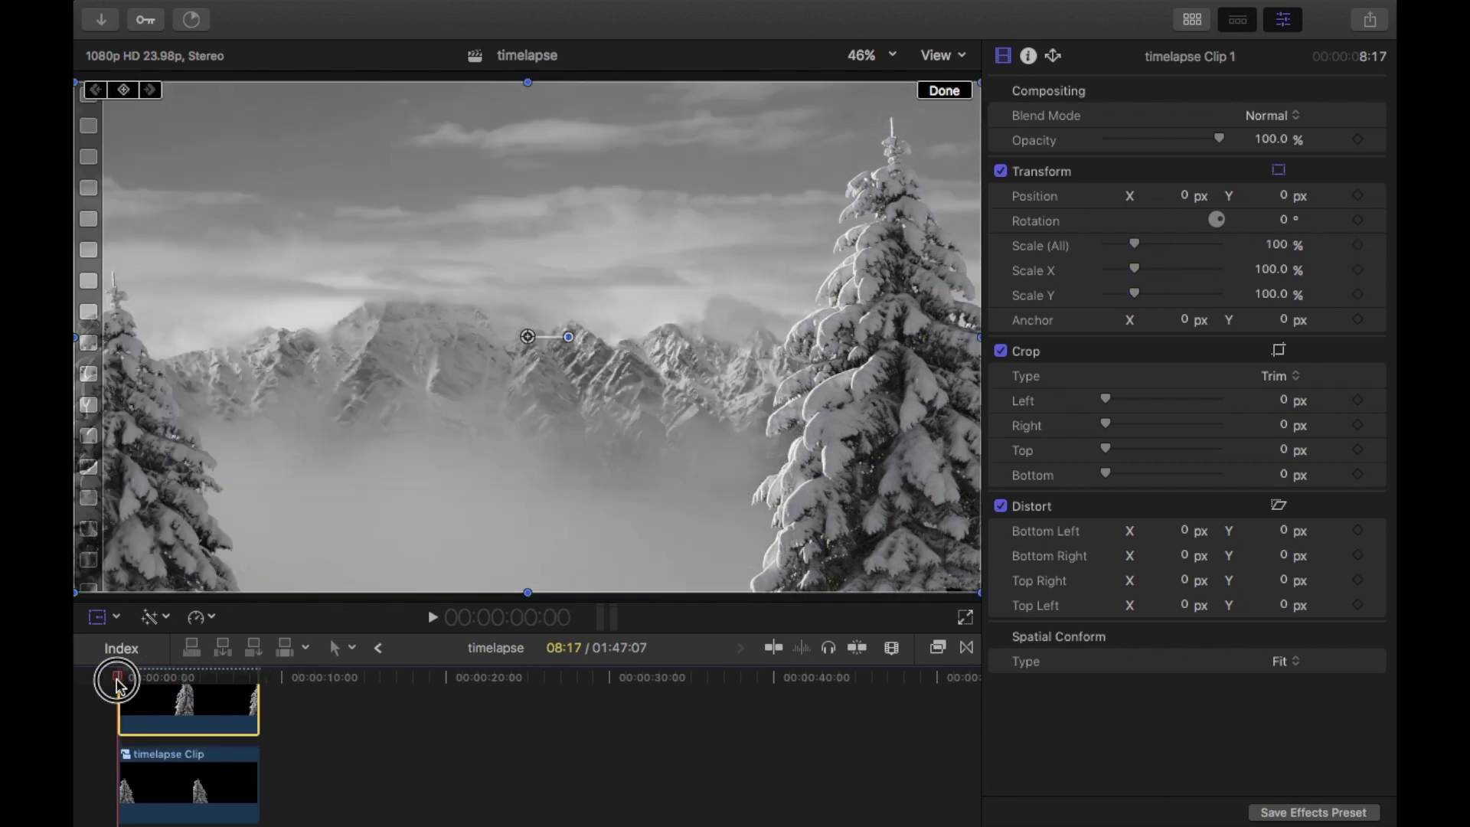
pyautogui.click(147, 706)
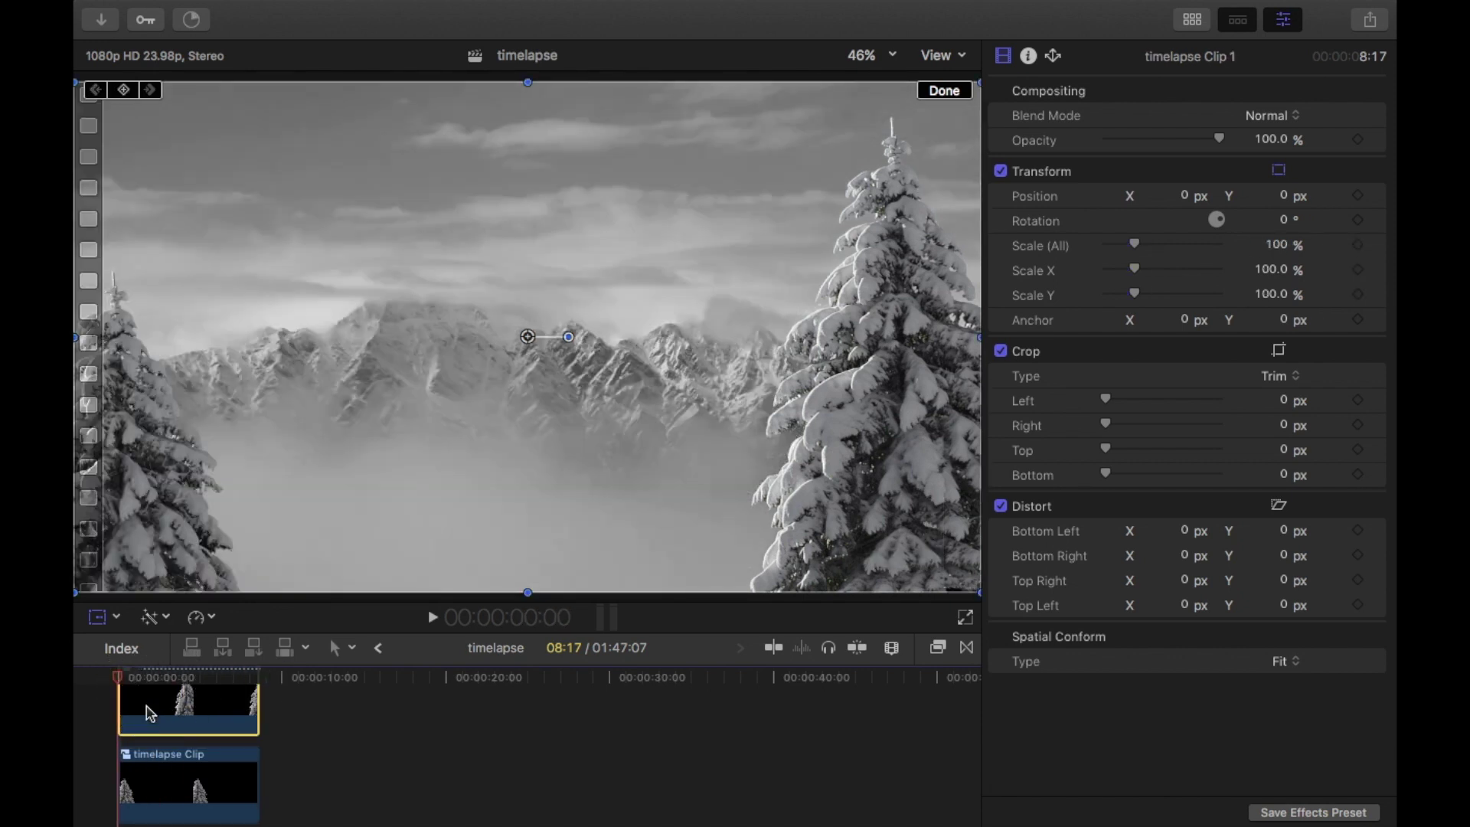
pyautogui.click(123, 90)
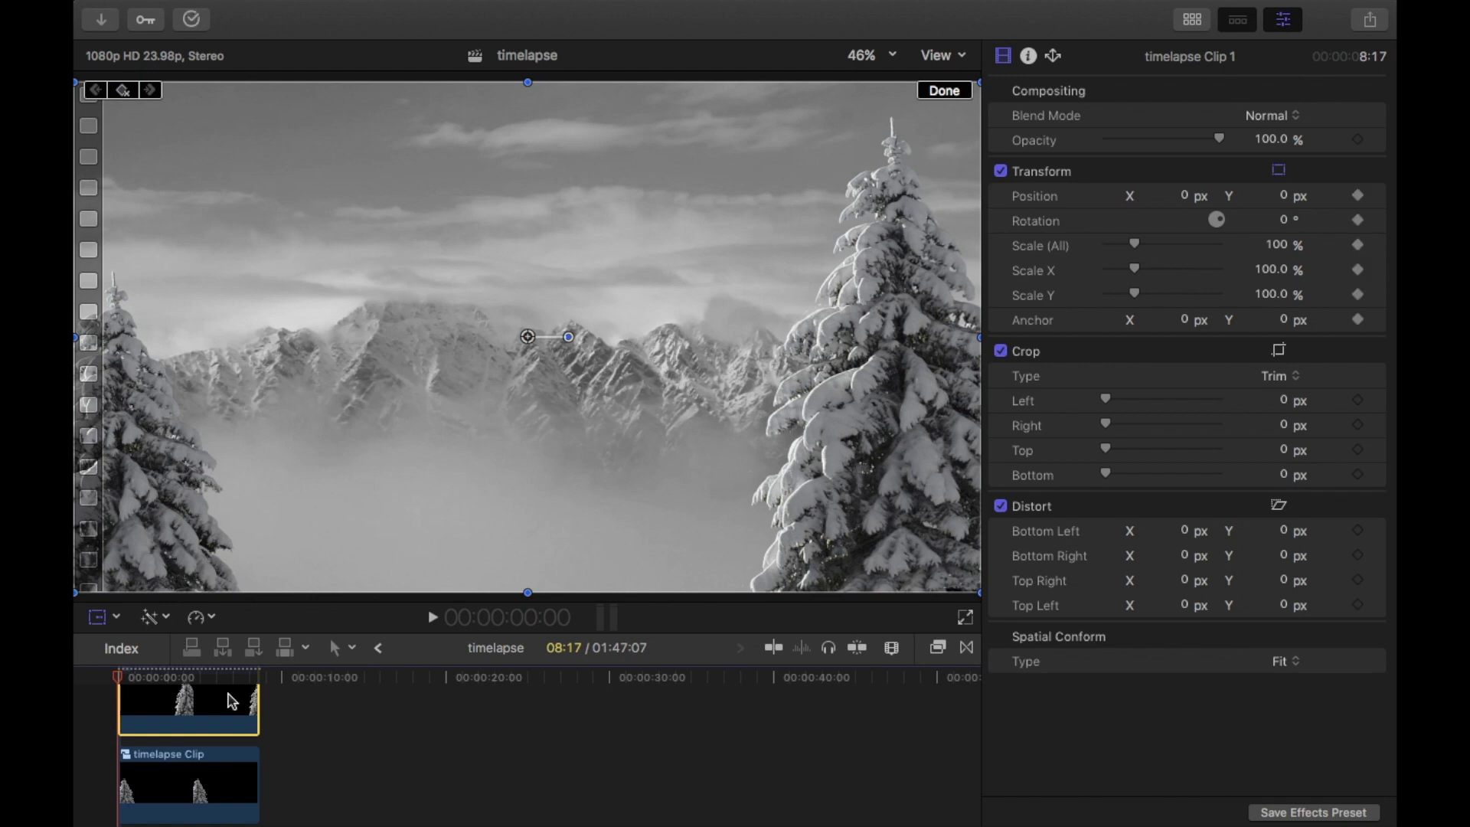
pyautogui.press('Down')
pyautogui.press('Left')
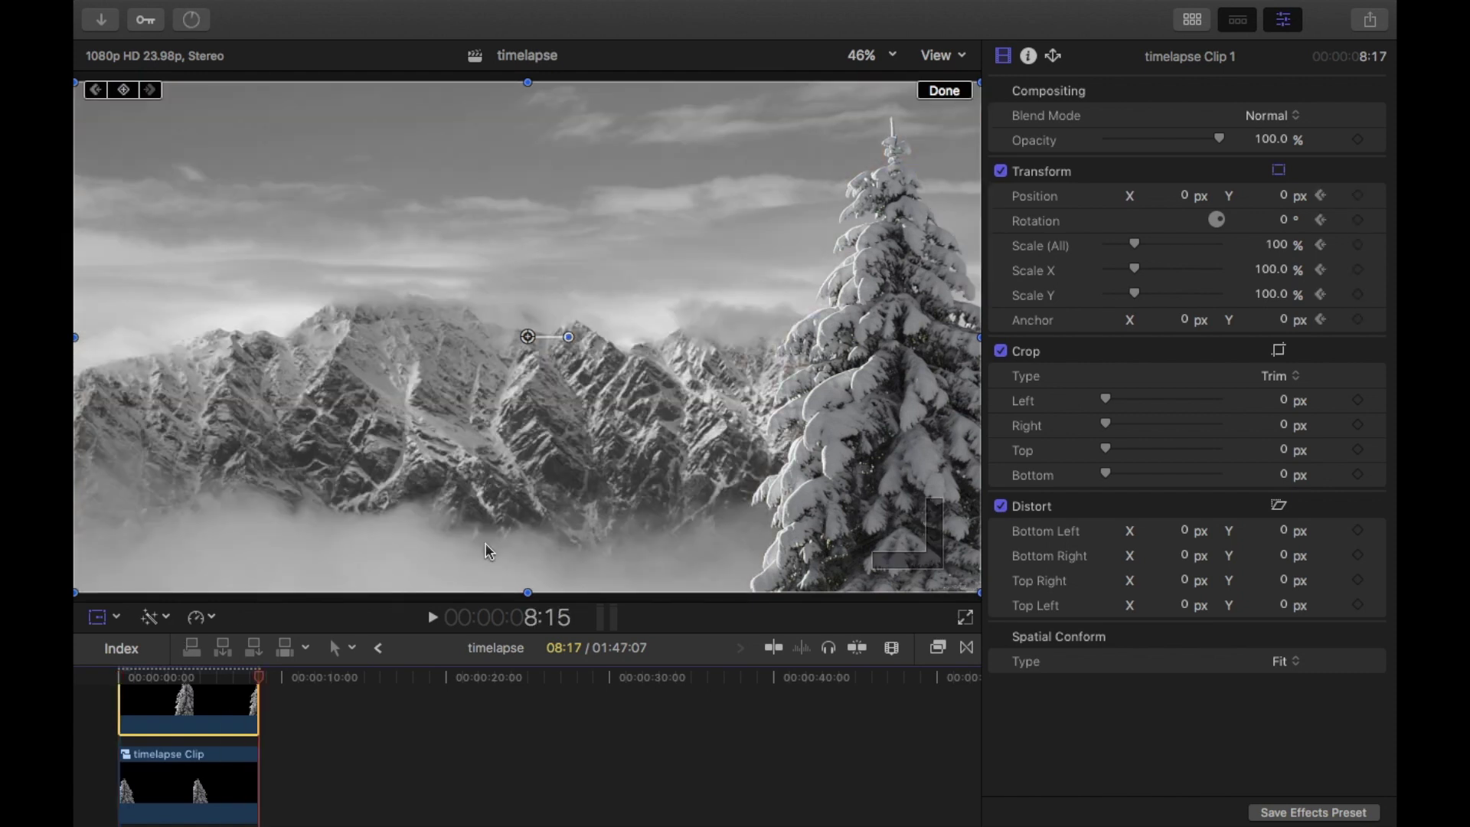
pyautogui.moveTo(1135, 244); pyautogui.dragTo(1163, 250)
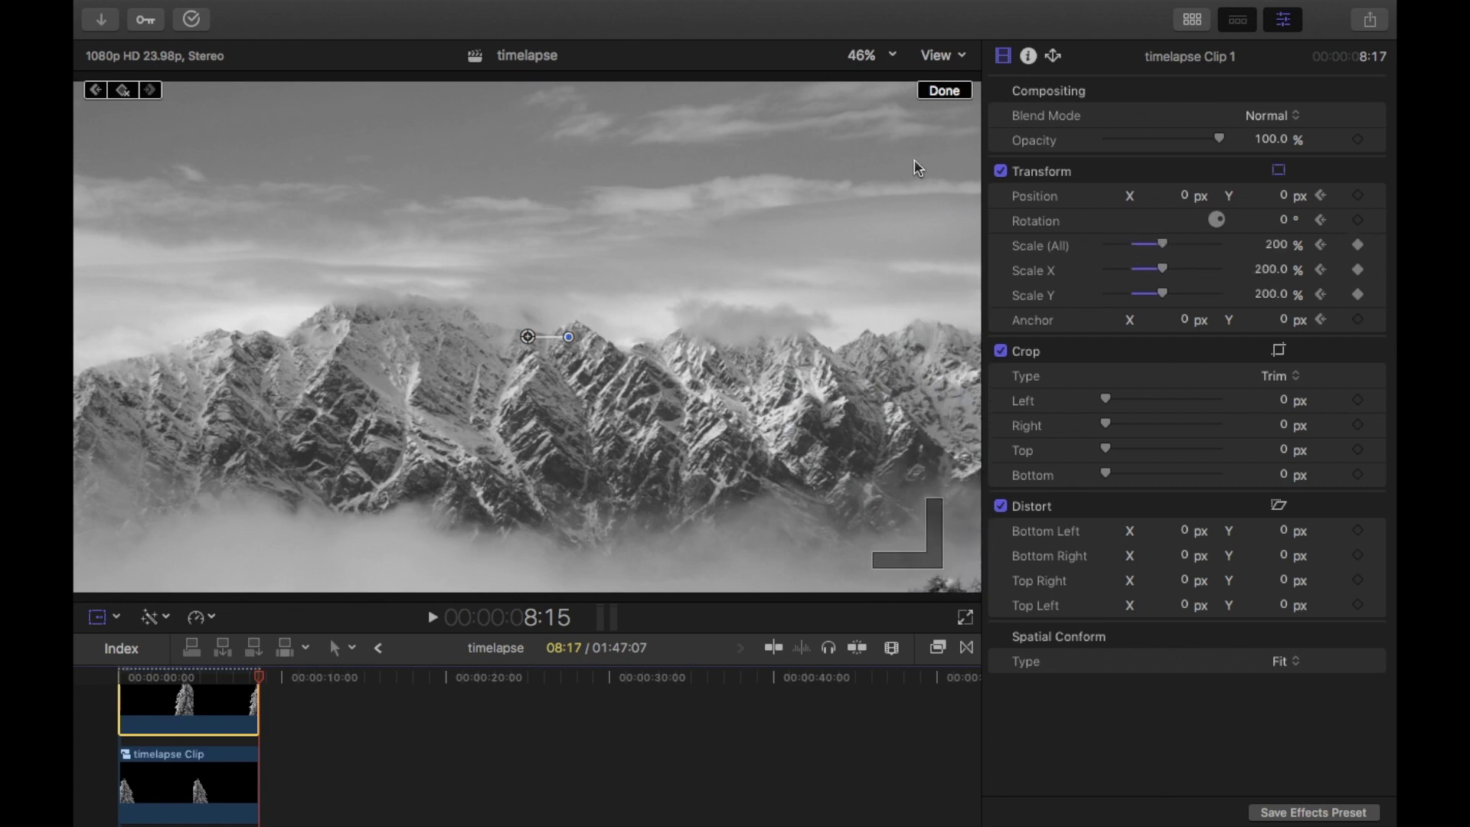
pyautogui.click(945, 92)
# Step: Play back the scaling animation from the start of the timeline
pyautogui.click(102, 678)
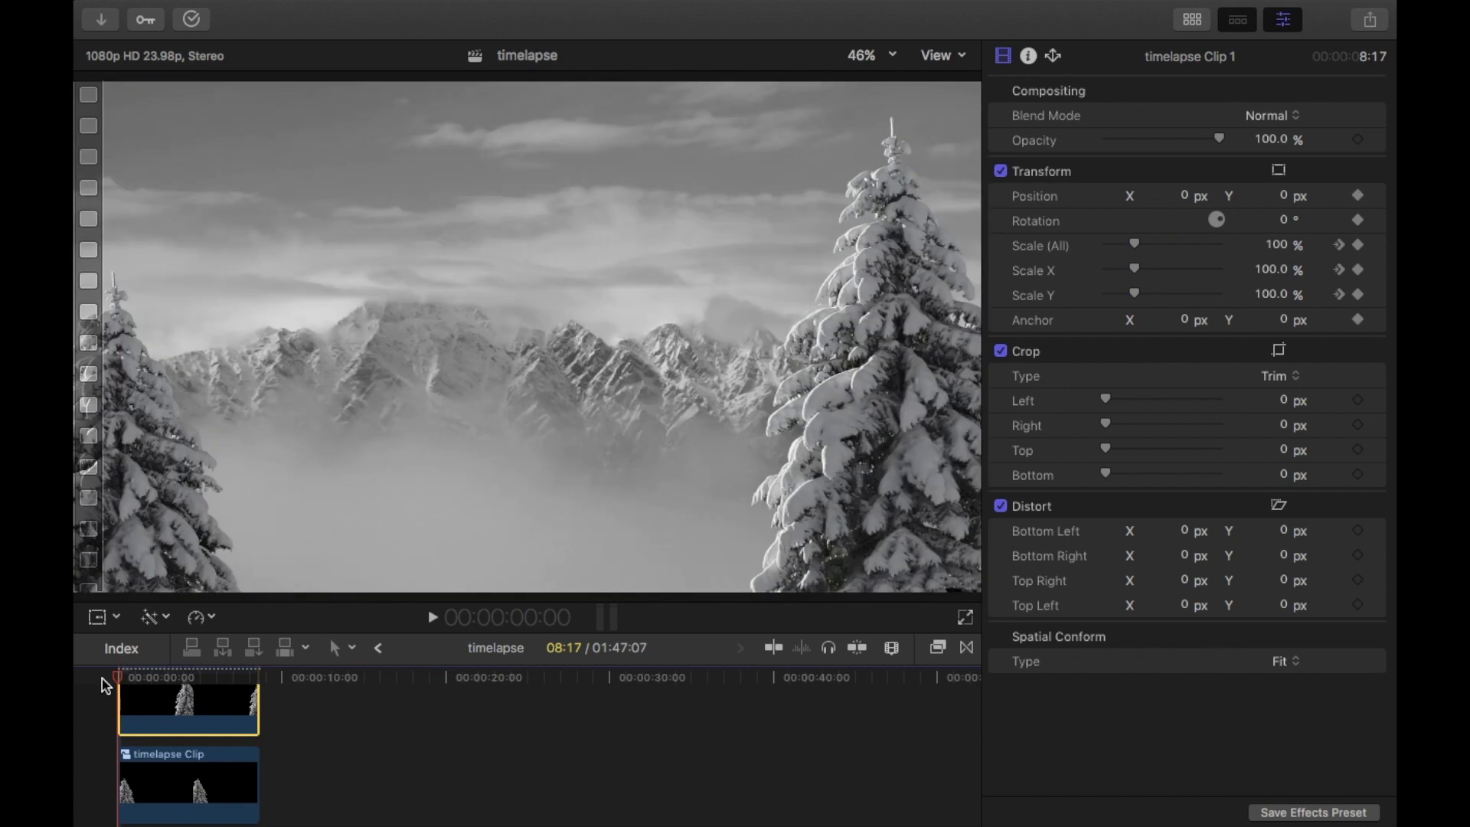
pyautogui.press('space')
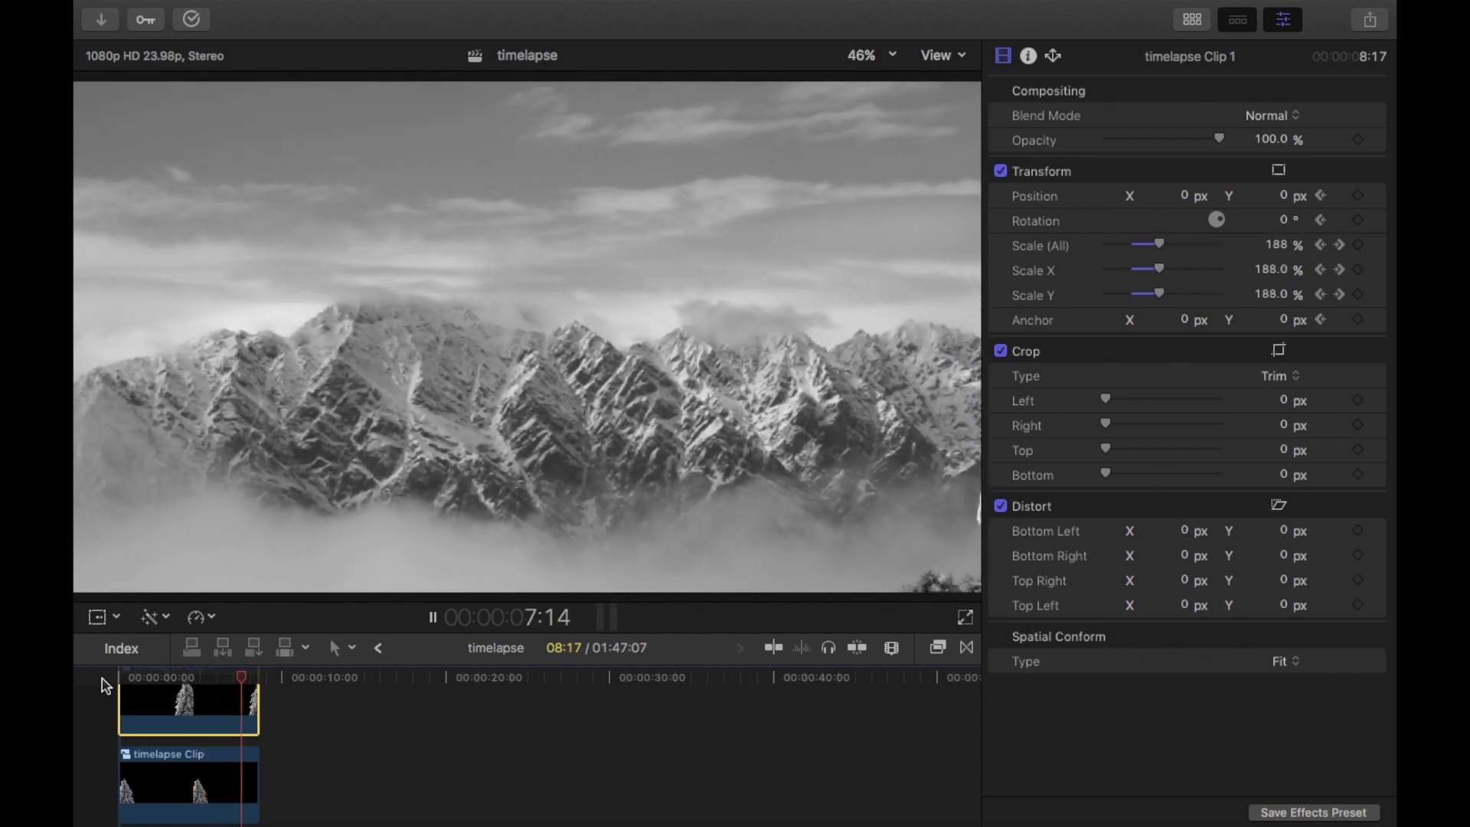
pyautogui.press('Home')
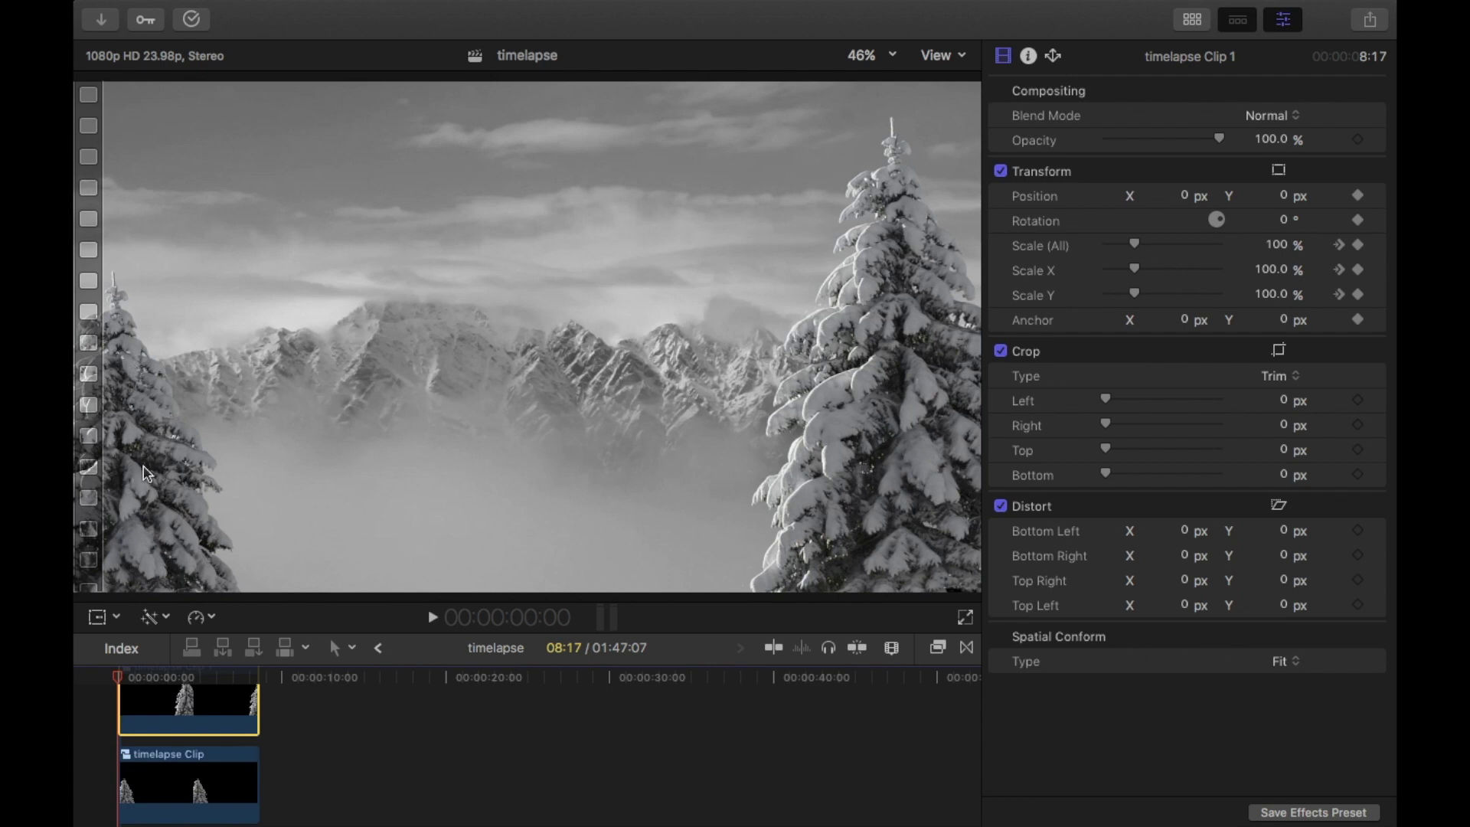
pyautogui.rightClick(134, 754)
# Step: In the Color Board Exposure tab, set Shadows −5%, Midtones −2%, Highlights 13%
pyautogui.click(203, 674)
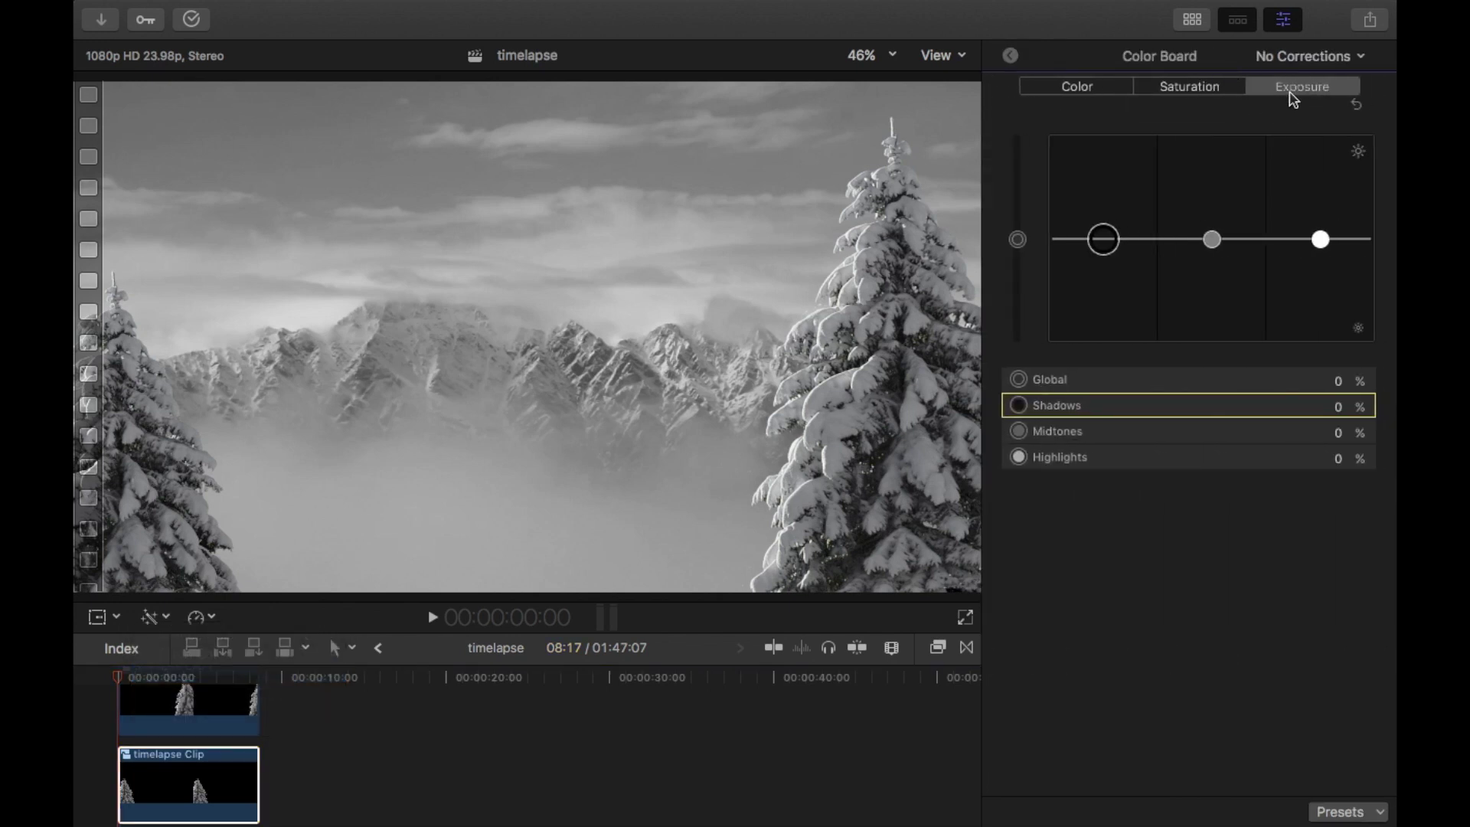
pyautogui.moveTo(1216, 243)
pyautogui.mouseDown()
pyautogui.moveTo(1224, 331)
pyautogui.moveTo(1217, 223)
pyautogui.moveTo(1249, 450)
pyautogui.moveTo(1214, 239)
pyautogui.mouseUp()
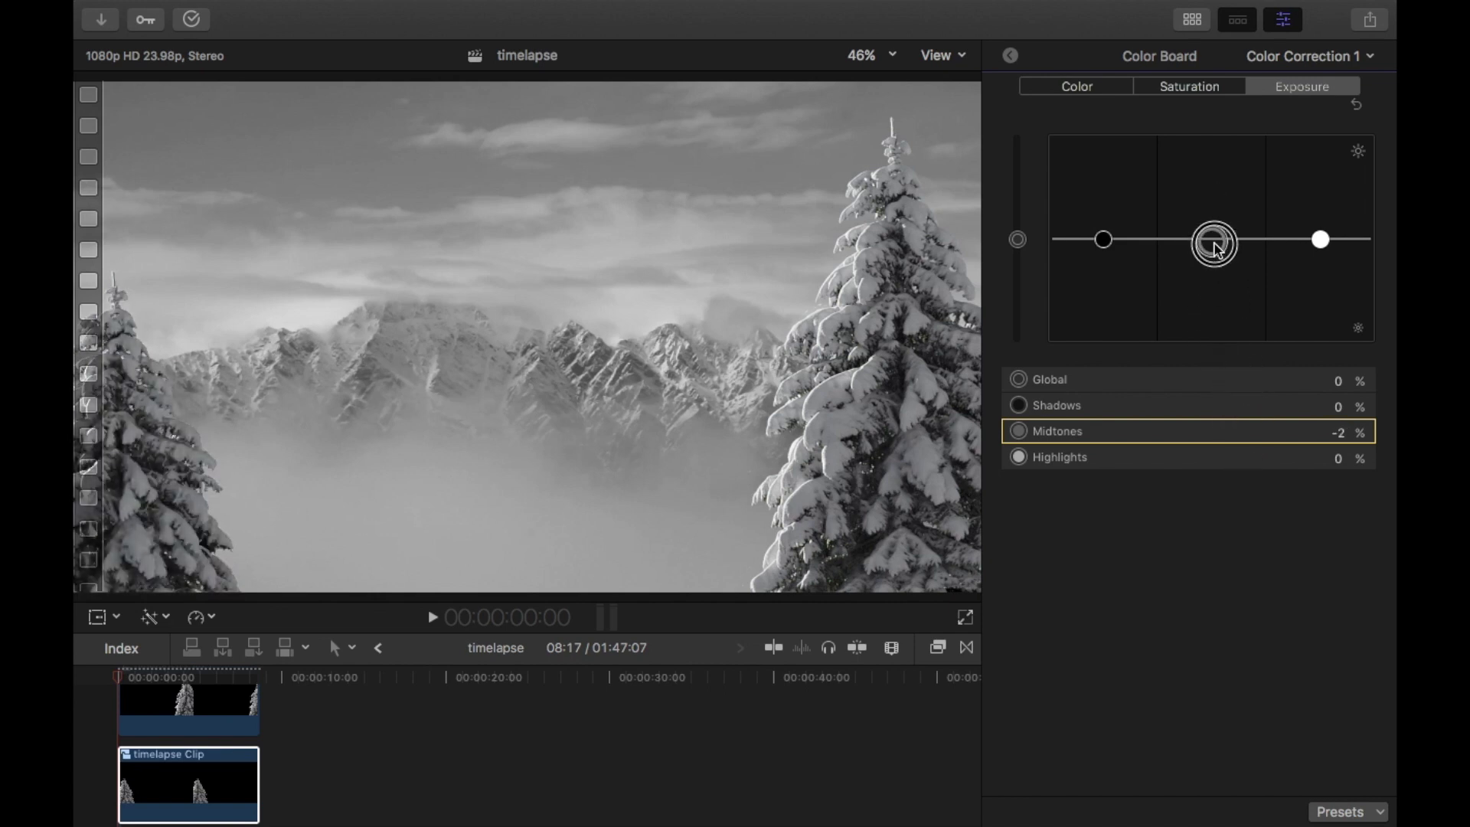
pyautogui.click(1318, 242)
pyautogui.press('super+Up')
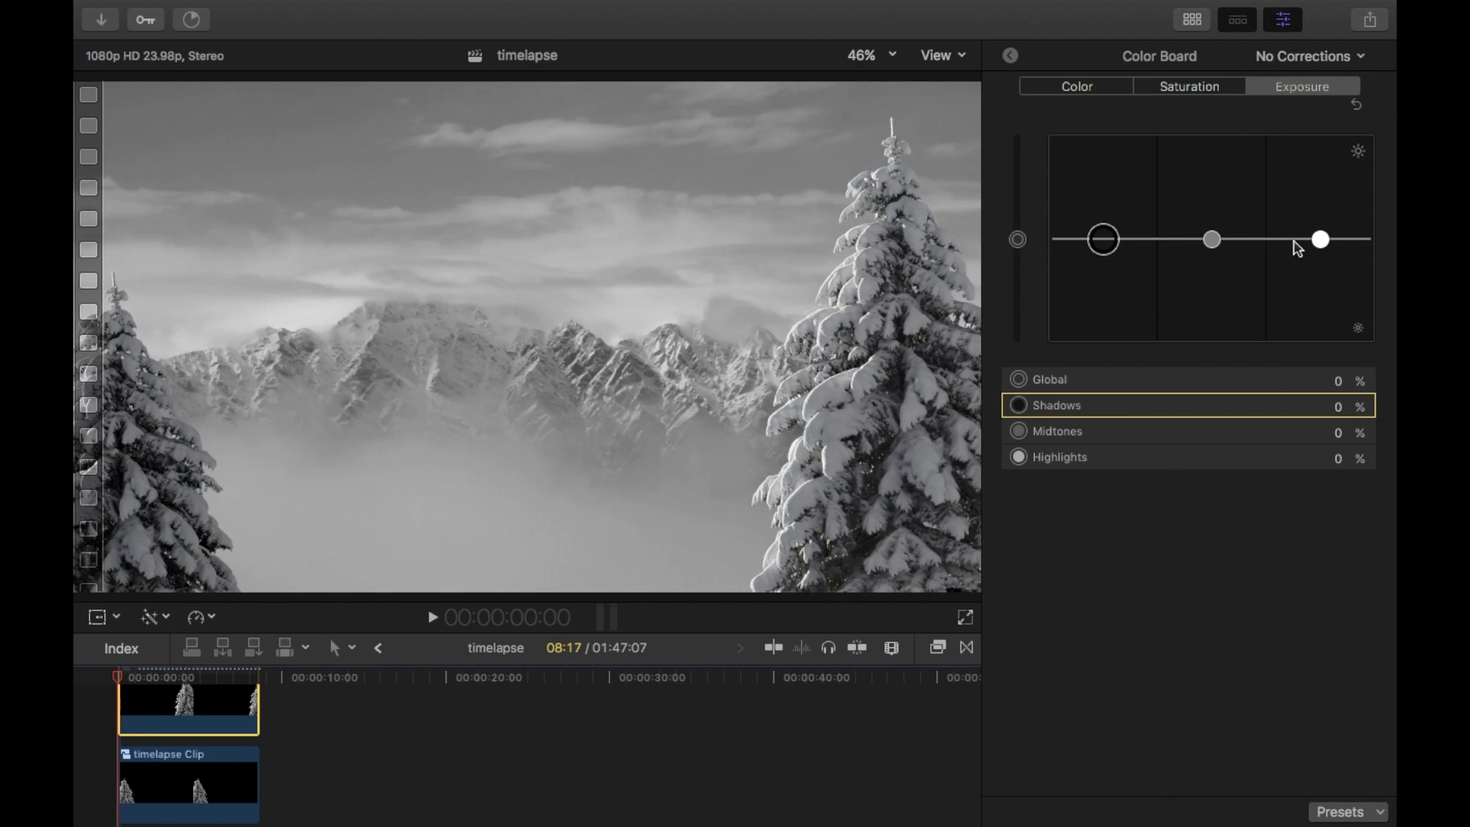
pyautogui.moveTo(1323, 243); pyautogui.dragTo(1320, 237)
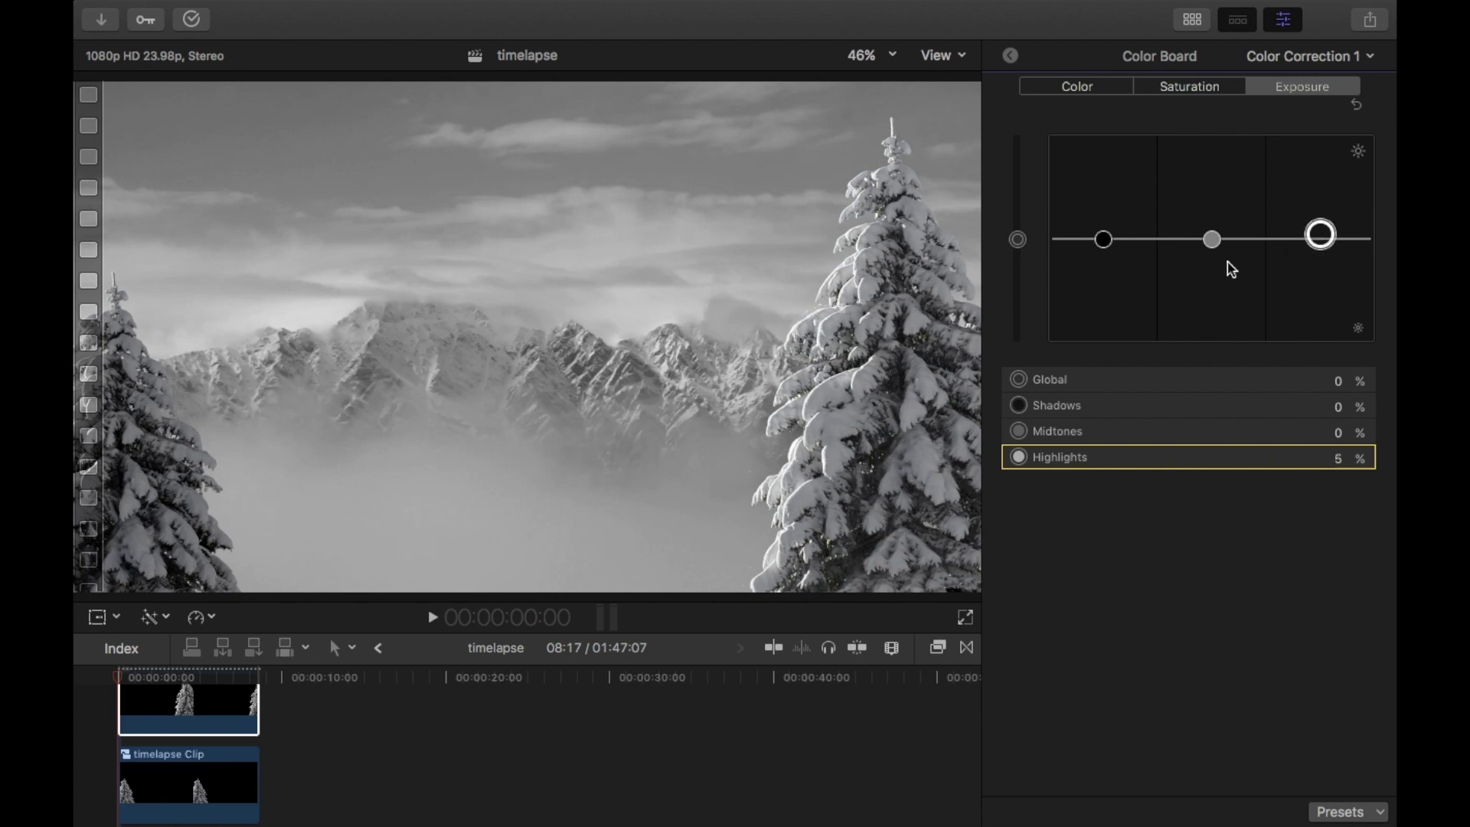
pyautogui.click(1105, 243)
pyautogui.moveTo(1106, 243); pyautogui.dragTo(1105, 249)
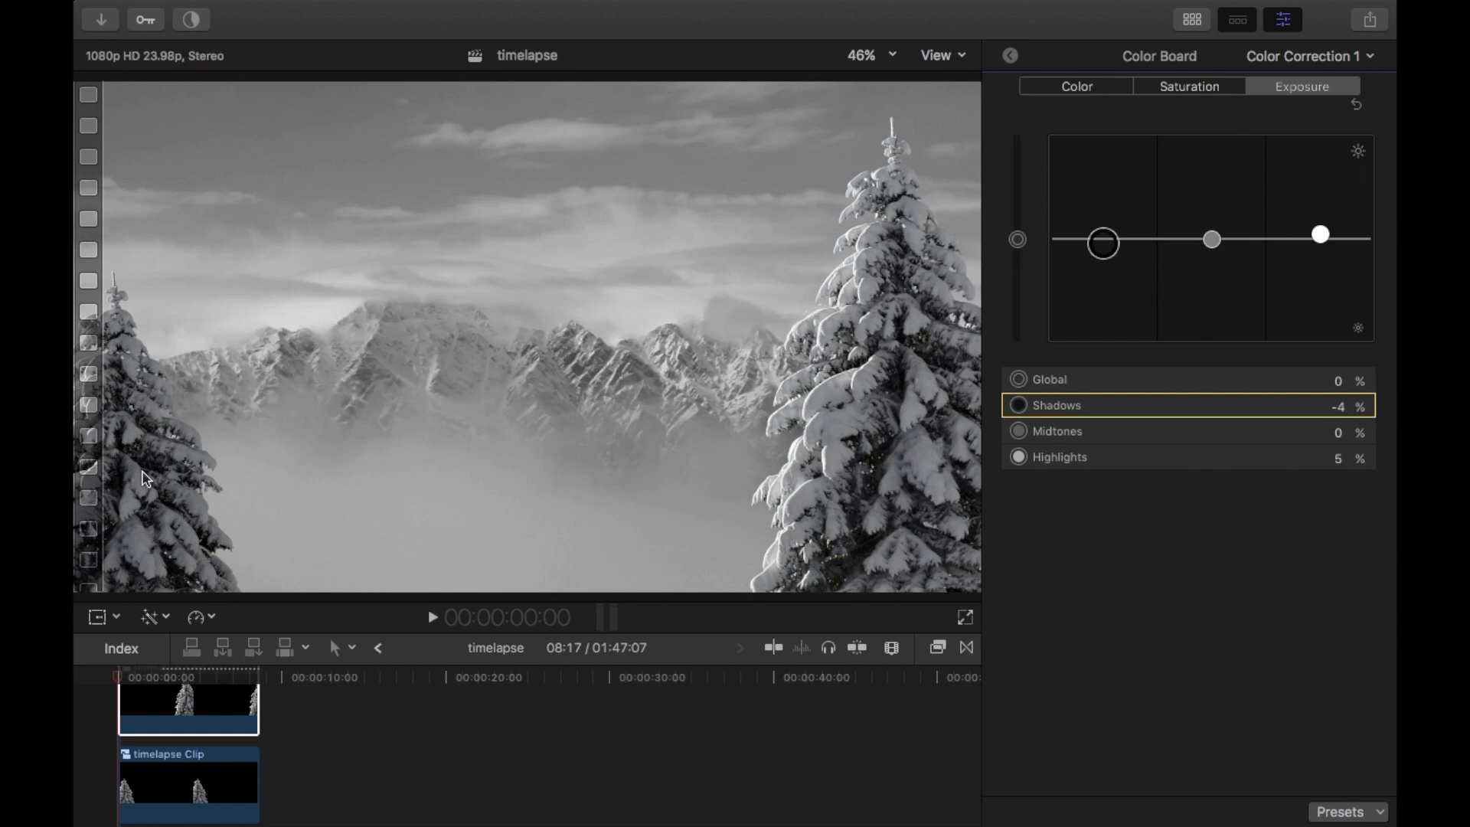
# Step: Raise the highlights on the lower timelapse Clip and preview the zoom
pyautogui.click(200, 777)
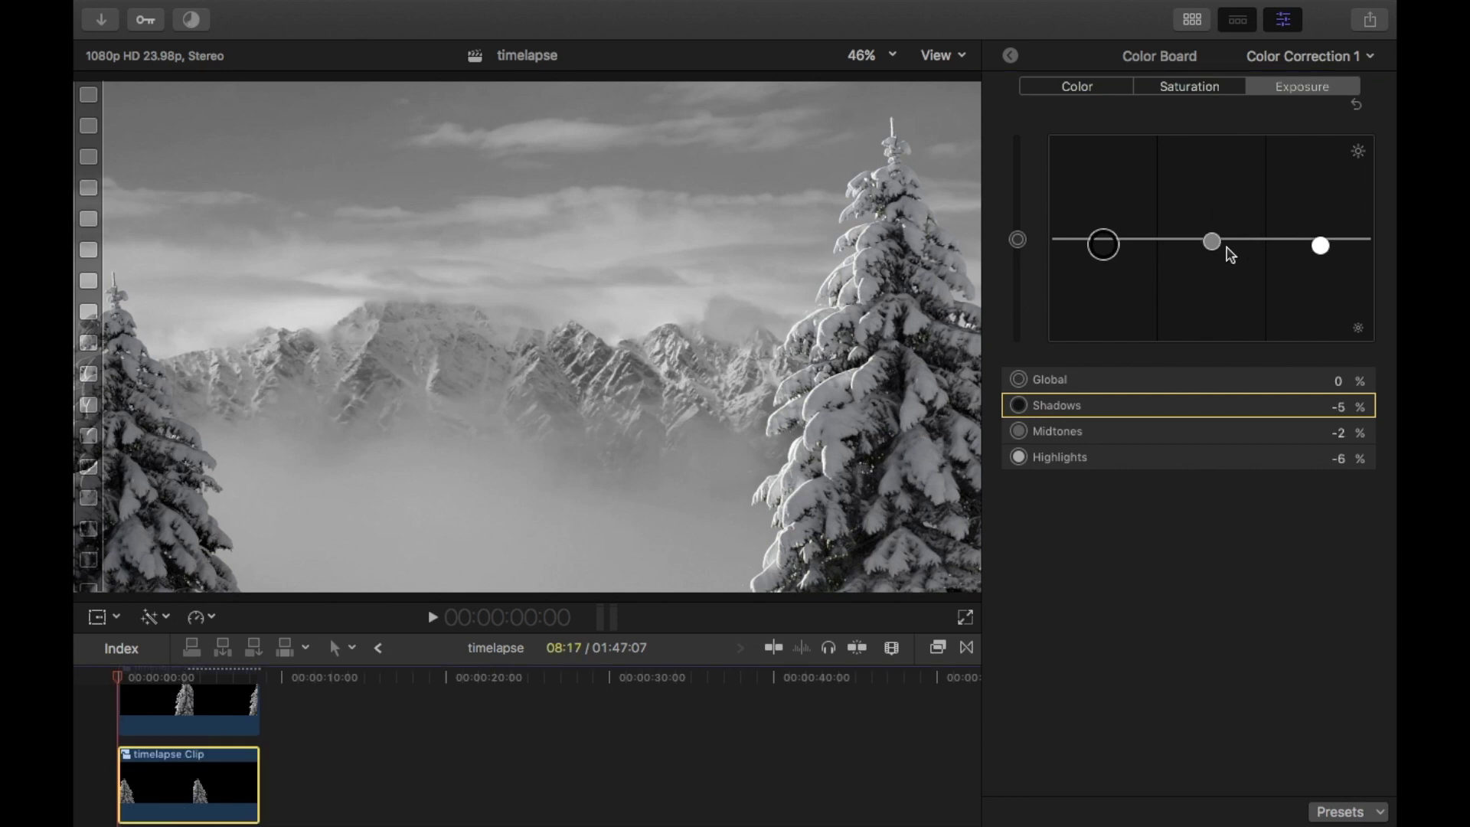
pyautogui.moveTo(1322, 248); pyautogui.dragTo(1319, 226)
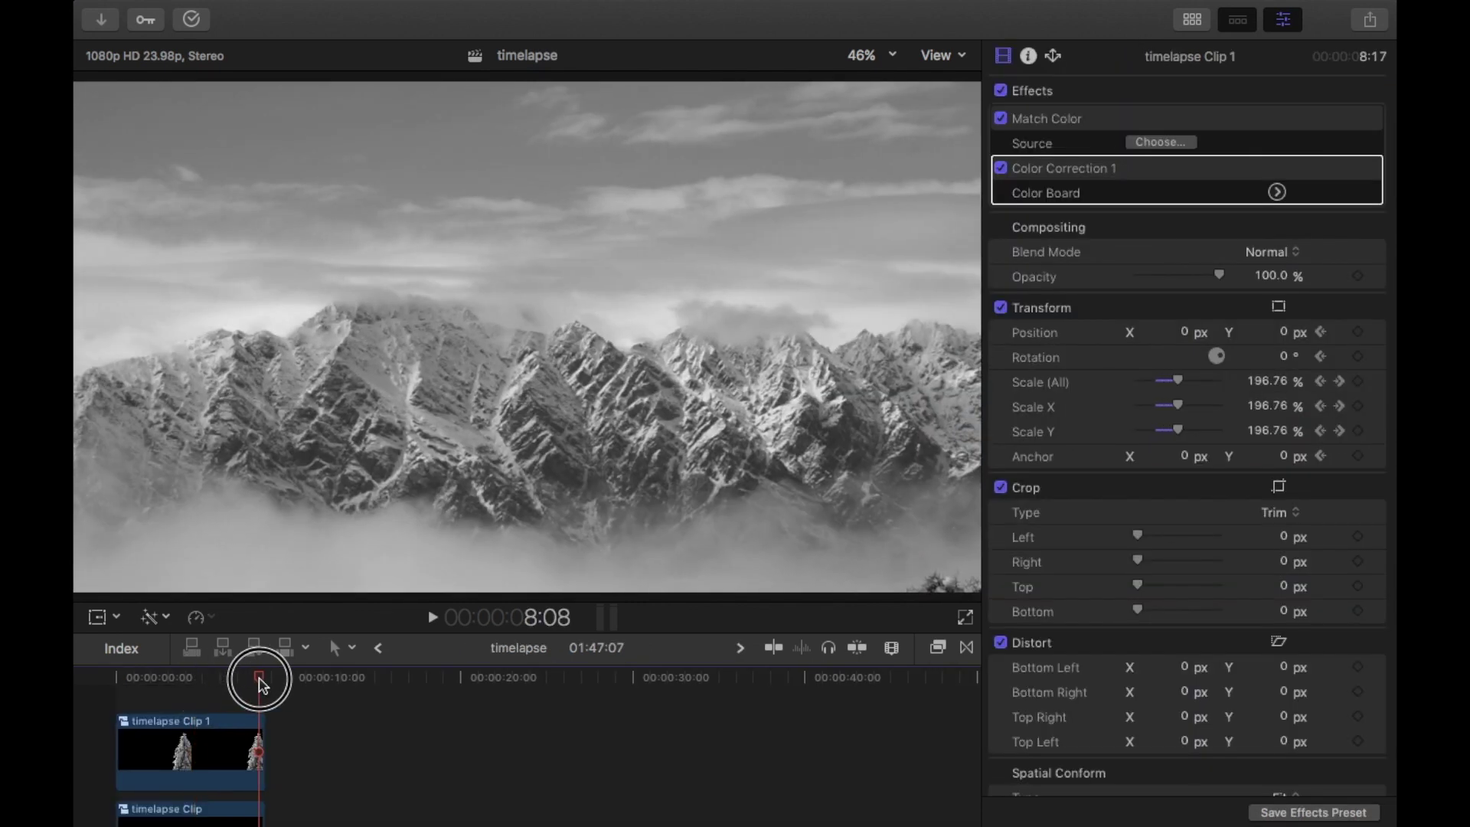
pyautogui.moveTo(260, 682); pyautogui.dragTo(134, 698)
# Step: Review the parallax zoom and select the 12543500 lake clip
pyautogui.scroll(-3, 141, 797)
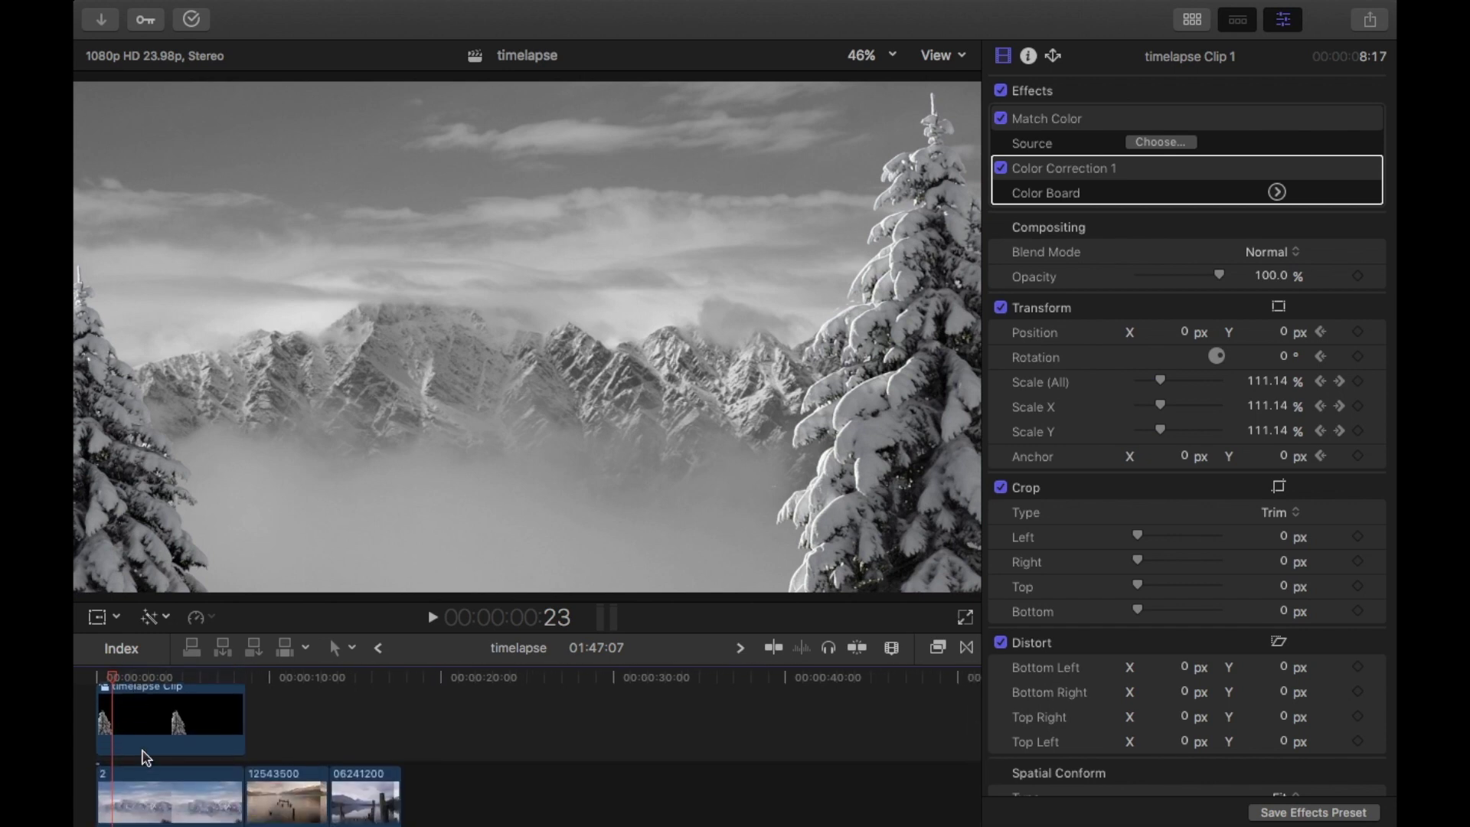
pyautogui.moveTo(126, 689); pyautogui.dragTo(162, 677)
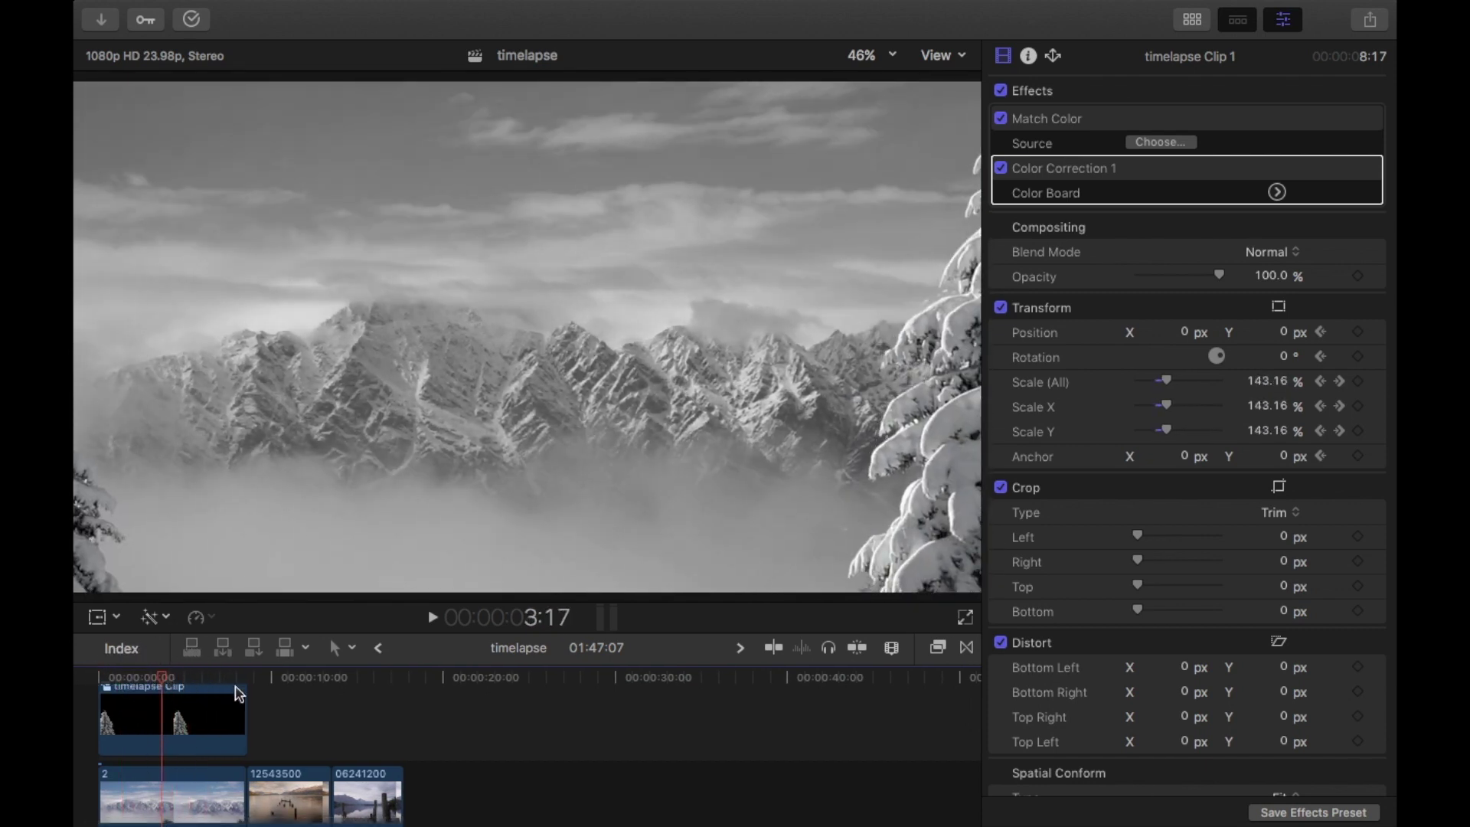
pyautogui.moveTo(279, 685)
pyautogui.mouseDown()
pyautogui.moveTo(308, 696)
pyautogui.moveTo(289, 696)
pyautogui.mouseUp()
pyautogui.click(281, 686)
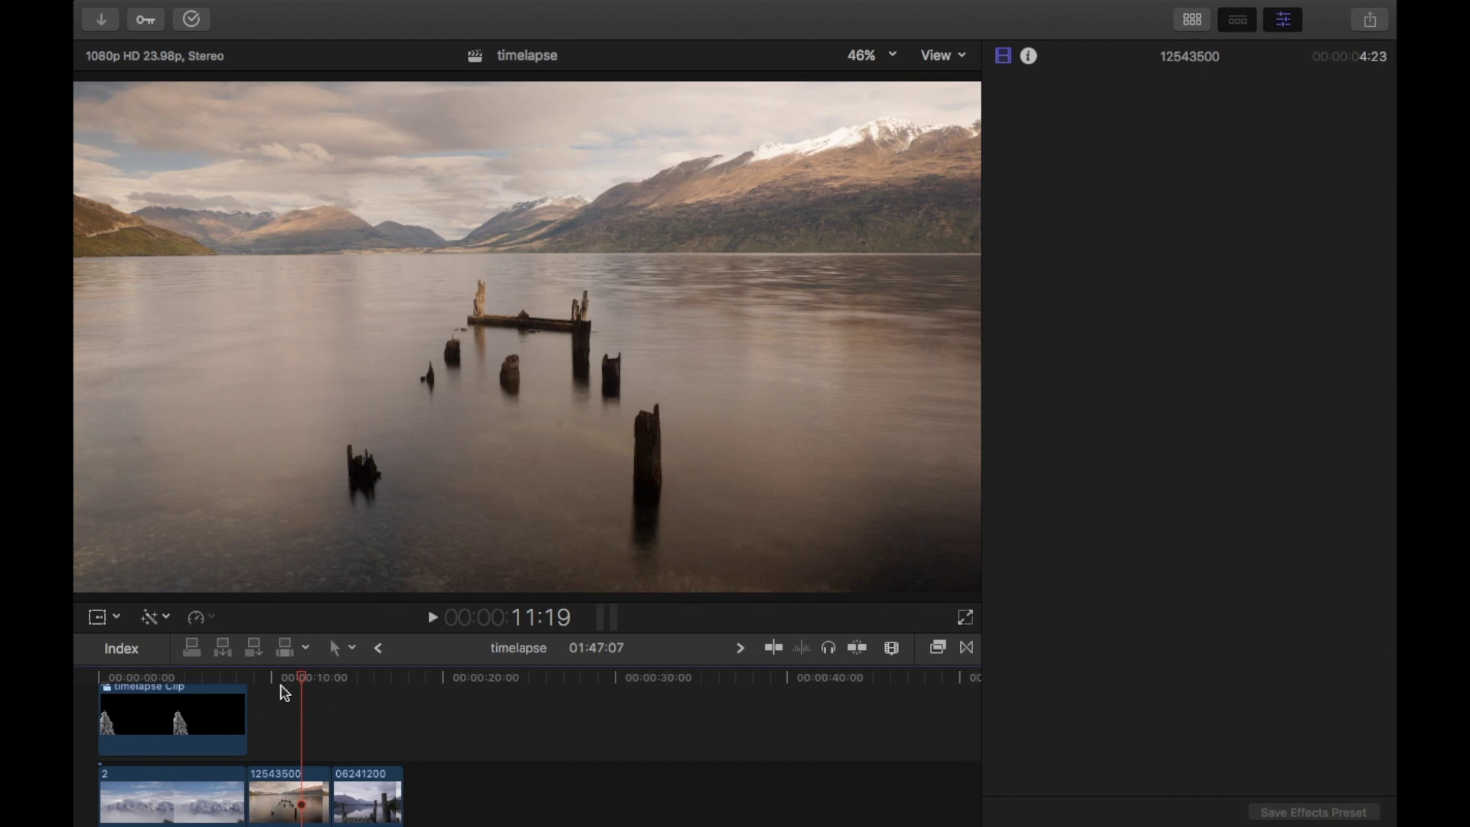
pyautogui.click(289, 810)
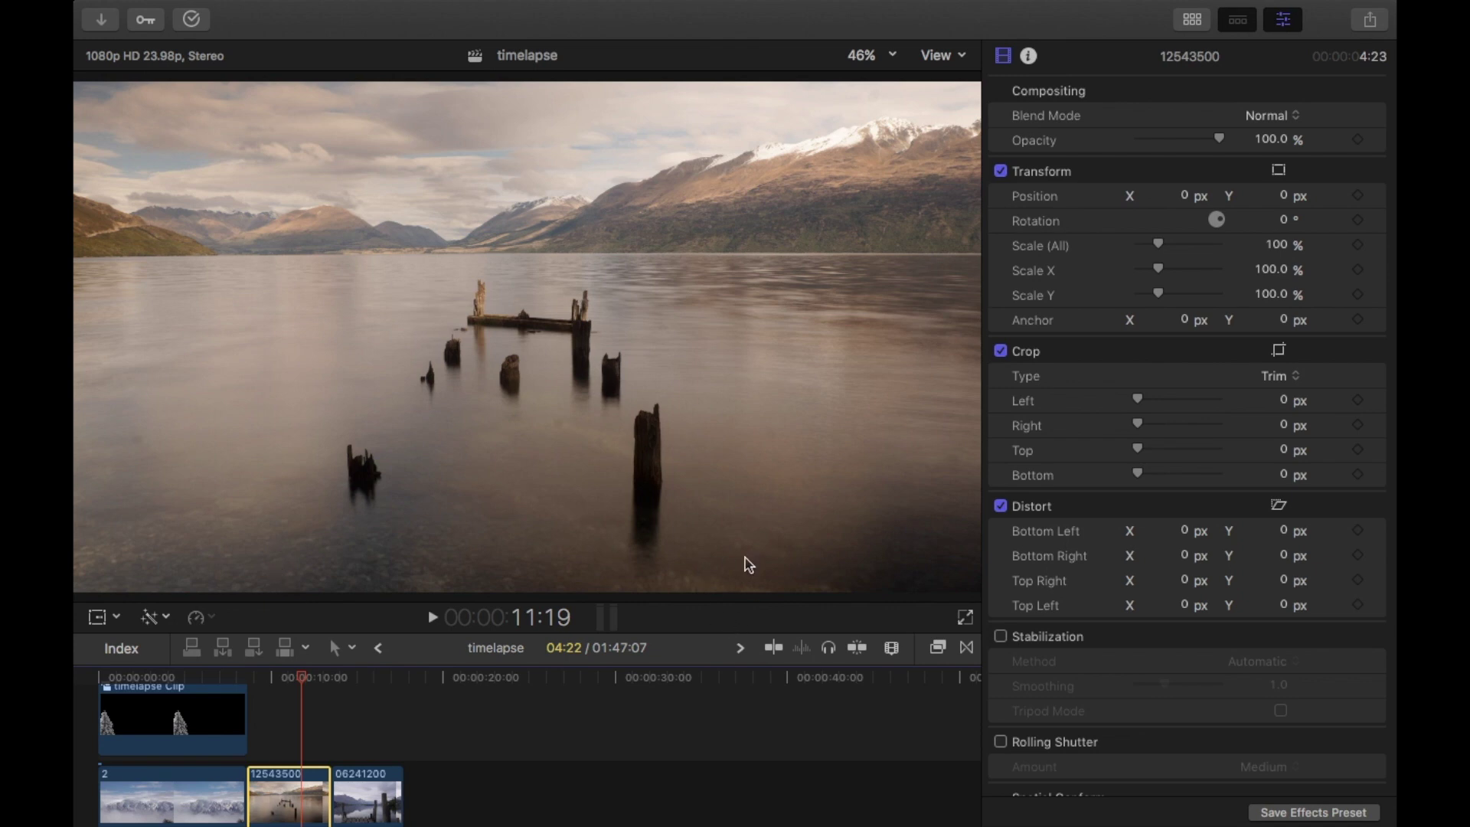
# Step: Paste a copy of clip 12543500 after the last clip in the storyline
pyautogui.moveTo(294, 678); pyautogui.dragTo(129, 677)
pyautogui.click(317, 680)
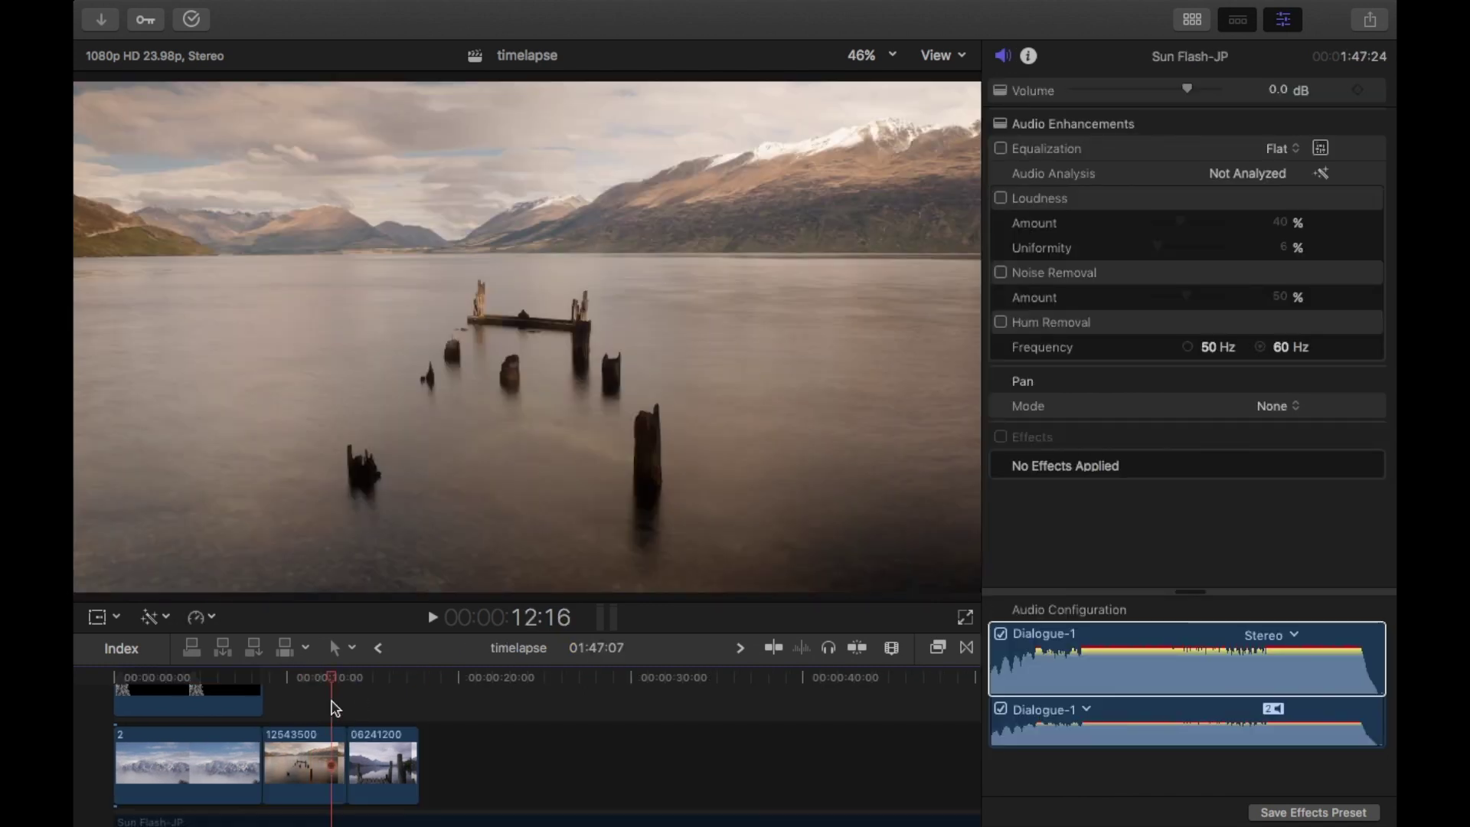
pyautogui.click(317, 778)
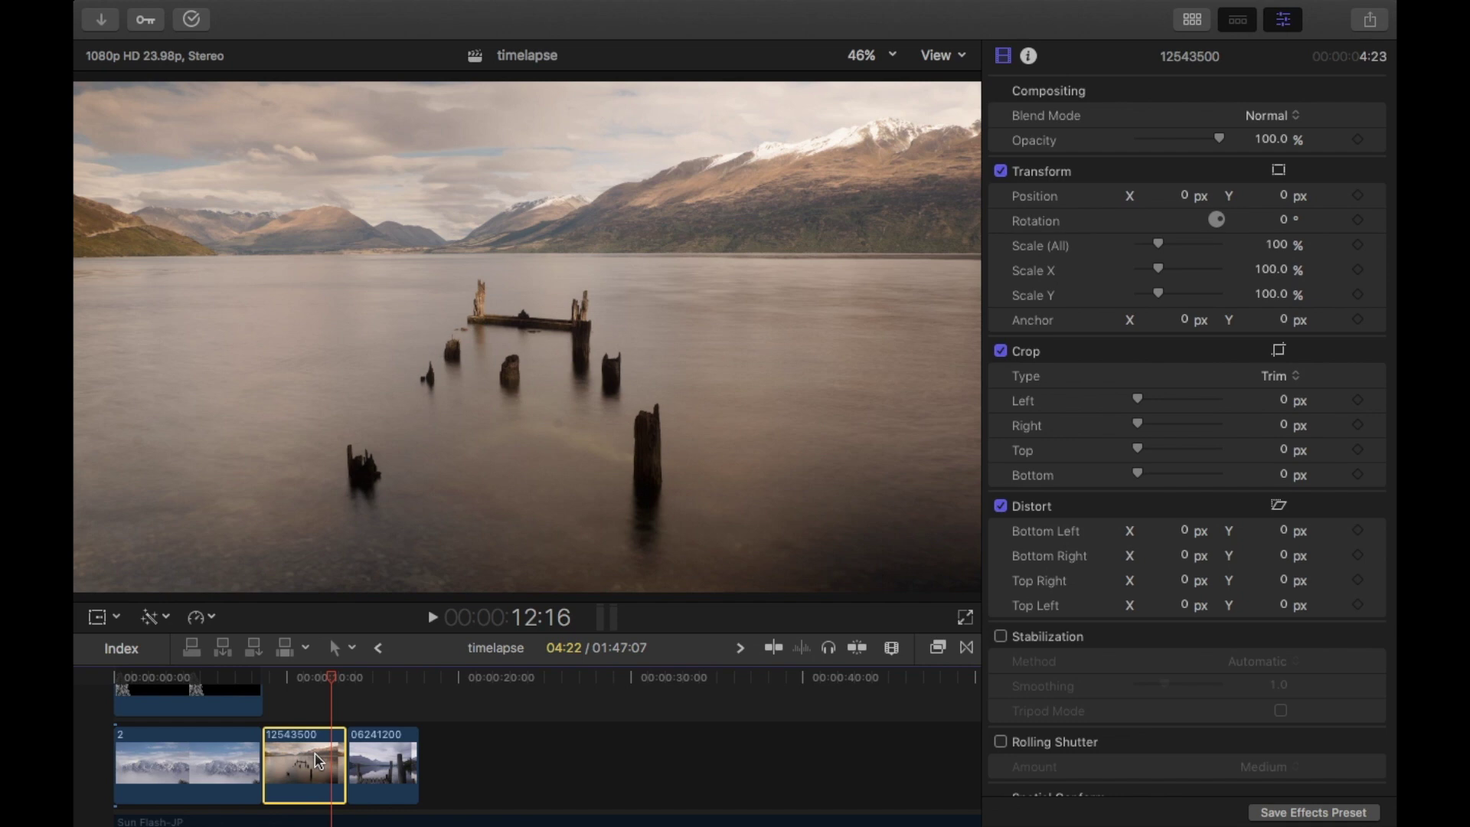
pyautogui.click(448, 679)
pyautogui.press('super+v')
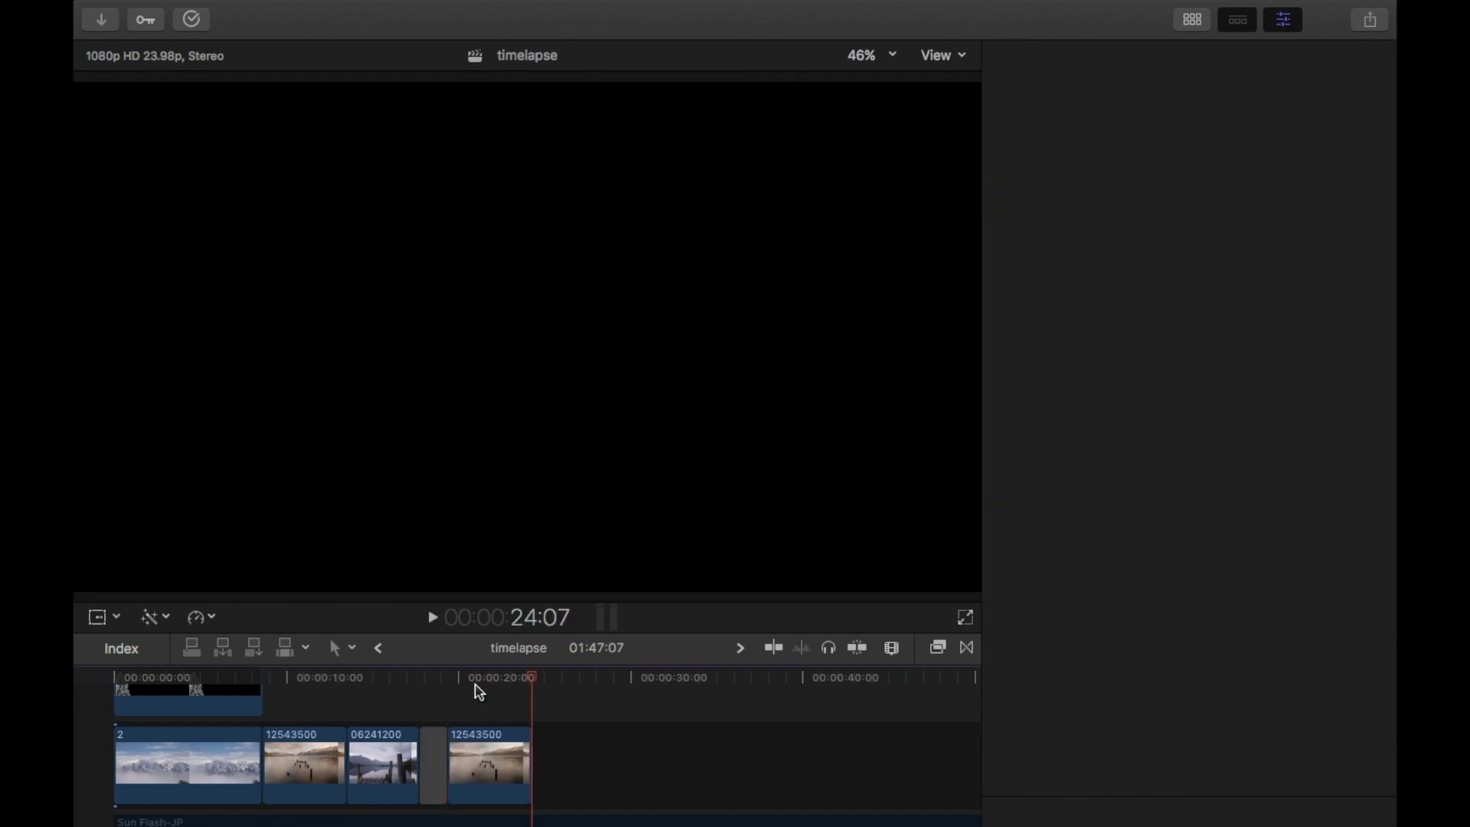
pyautogui.click(475, 684)
pyautogui.click(503, 755)
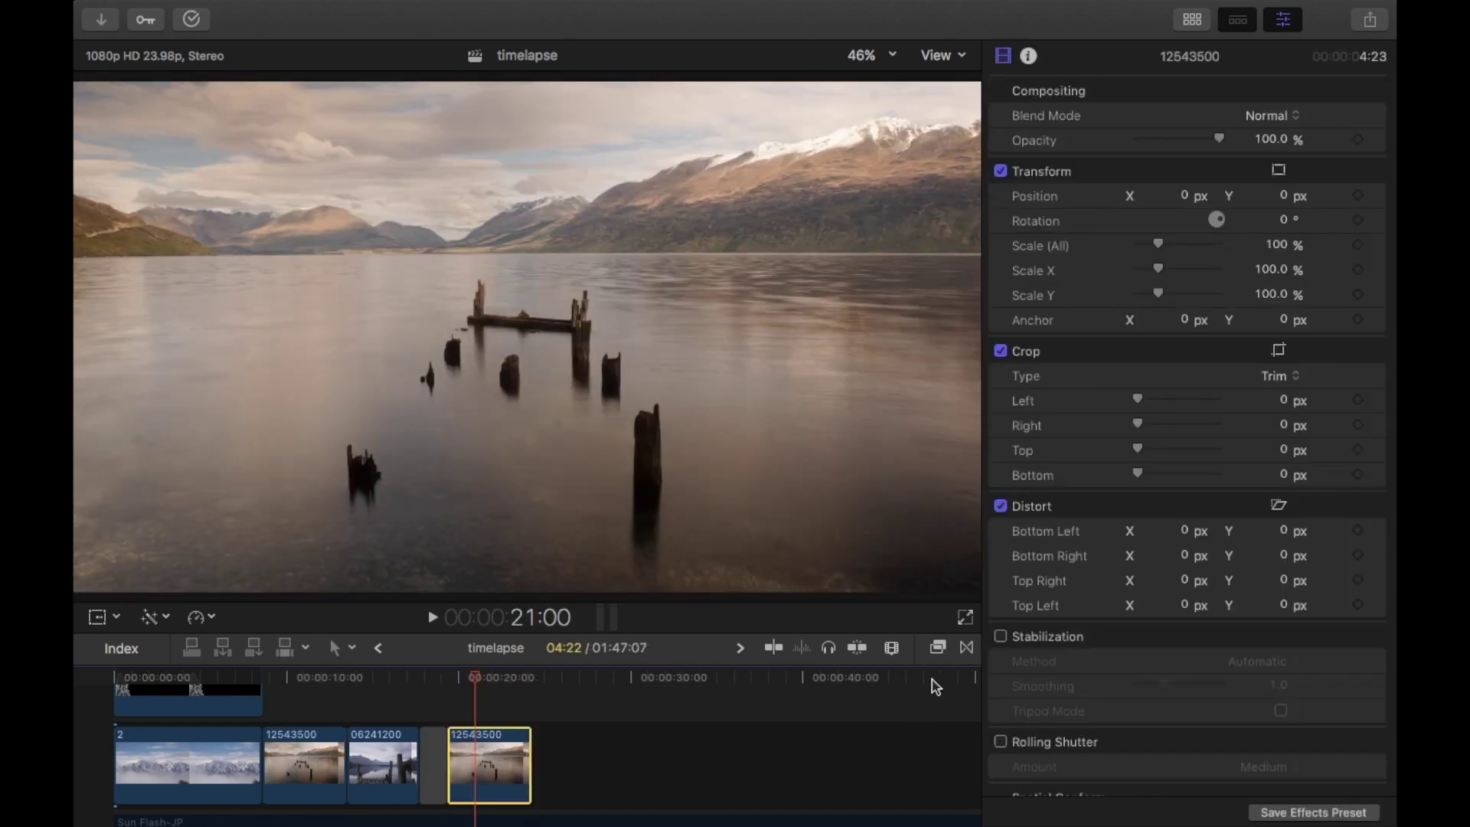
# Step: Apply the Draw Mask effect to clip 12543500
pyautogui.press('super+5')
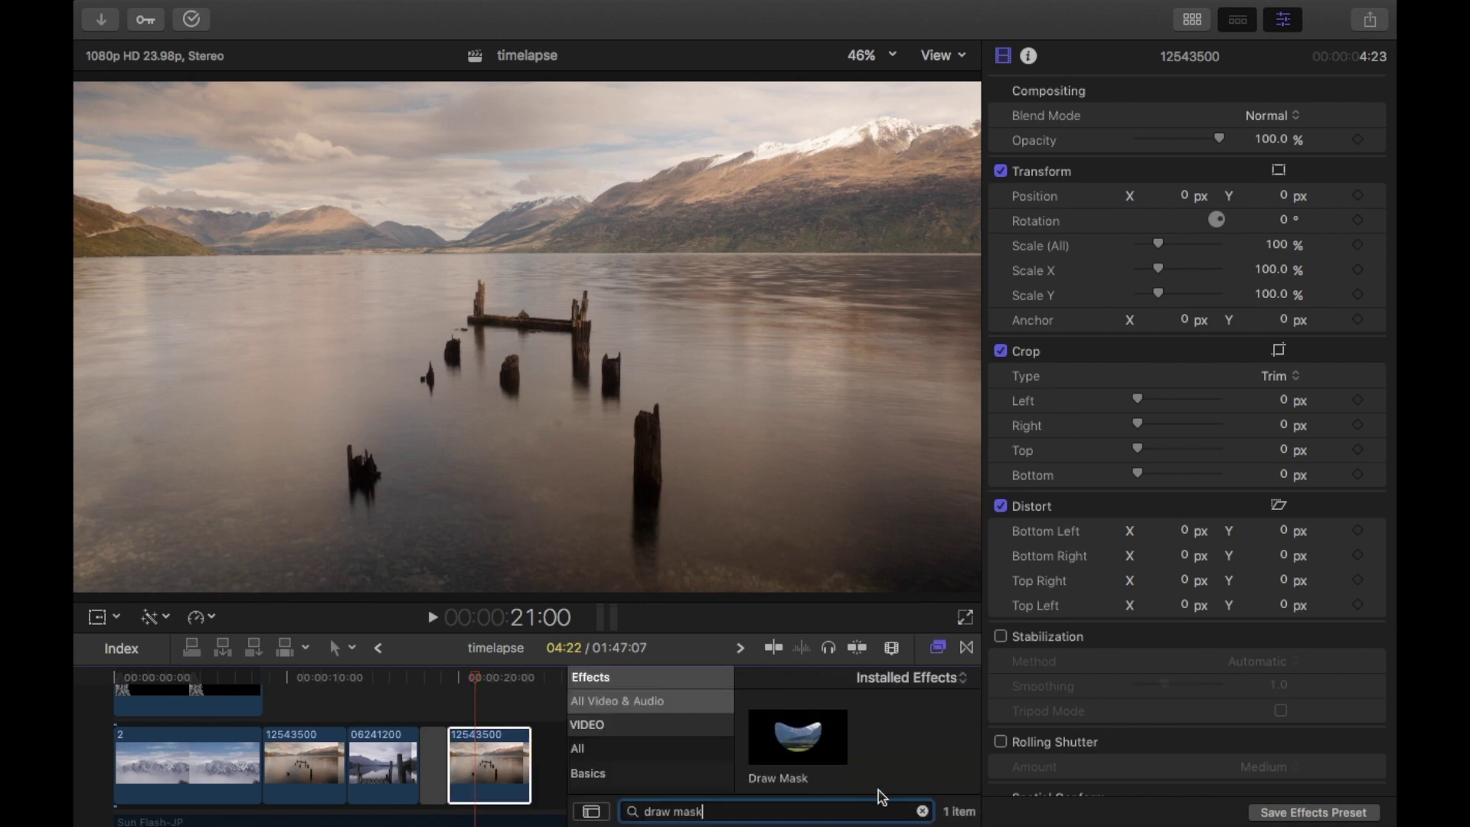
pyautogui.moveTo(810, 747); pyautogui.dragTo(487, 782)
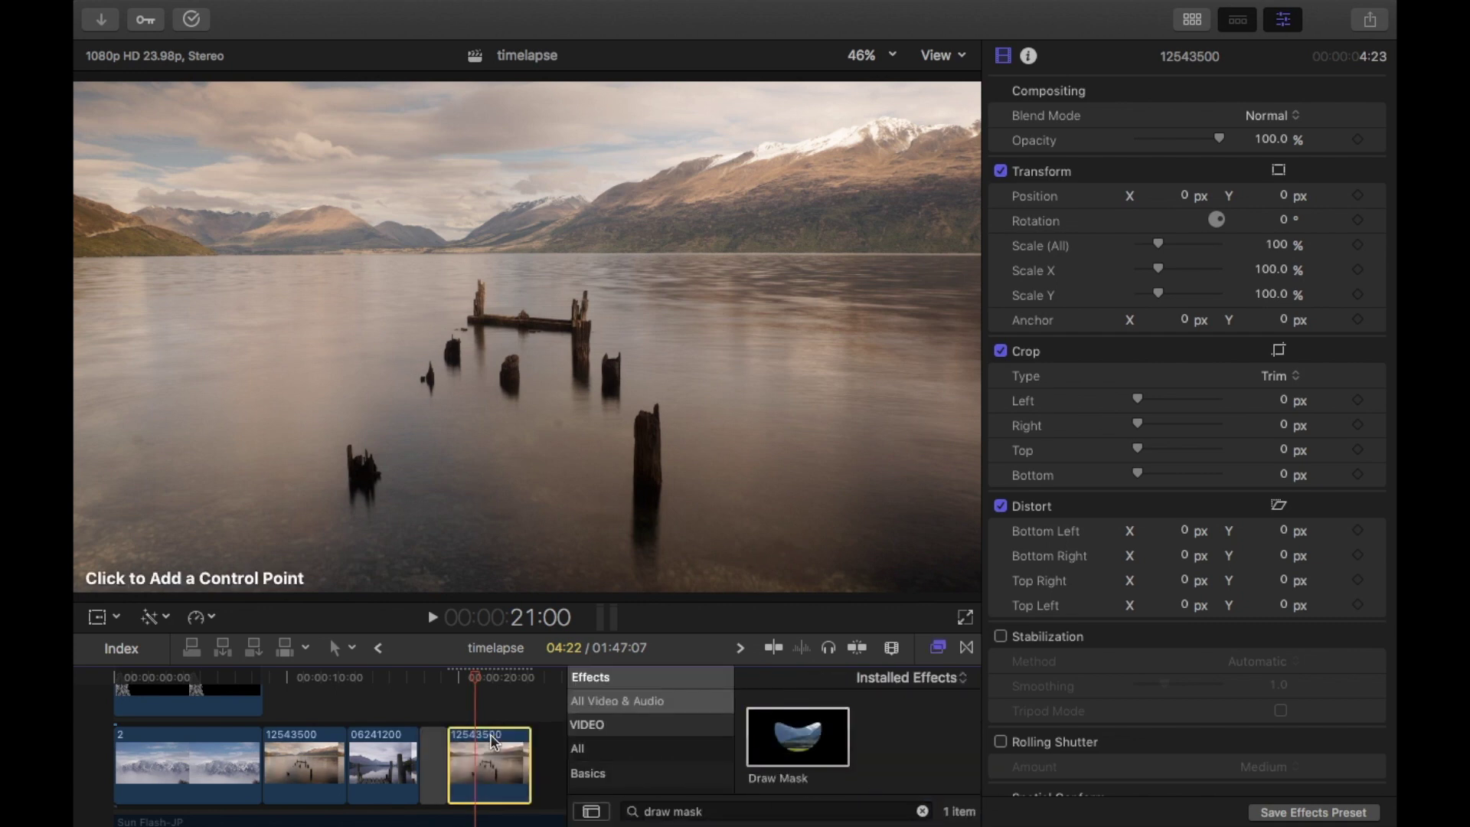
pyautogui.click(938, 649)
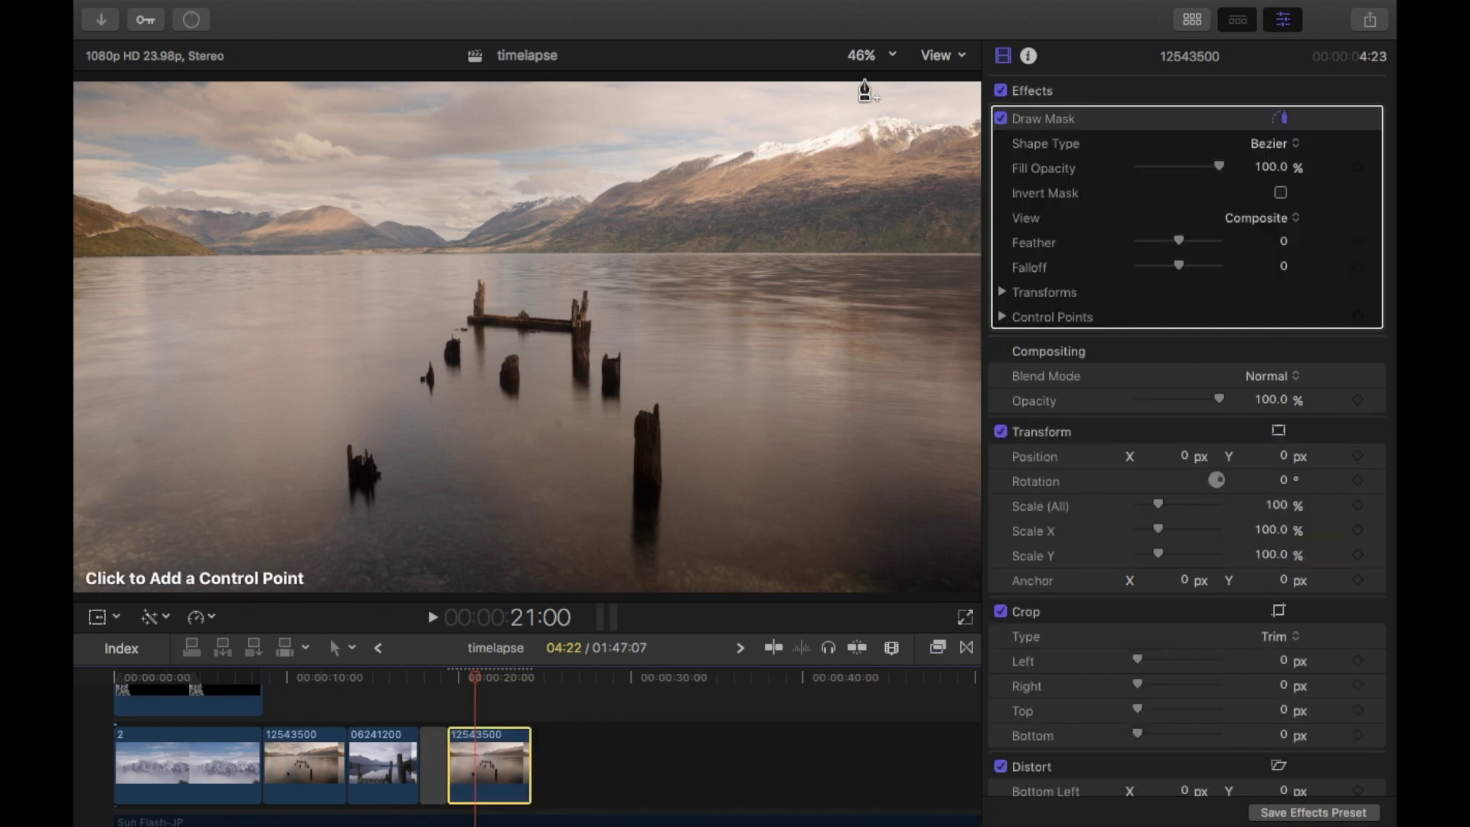
# Step: At 100% viewer zoom, trace the mask around the foreground post, then return to Fit
pyautogui.click(865, 55)
pyautogui.click(890, 187)
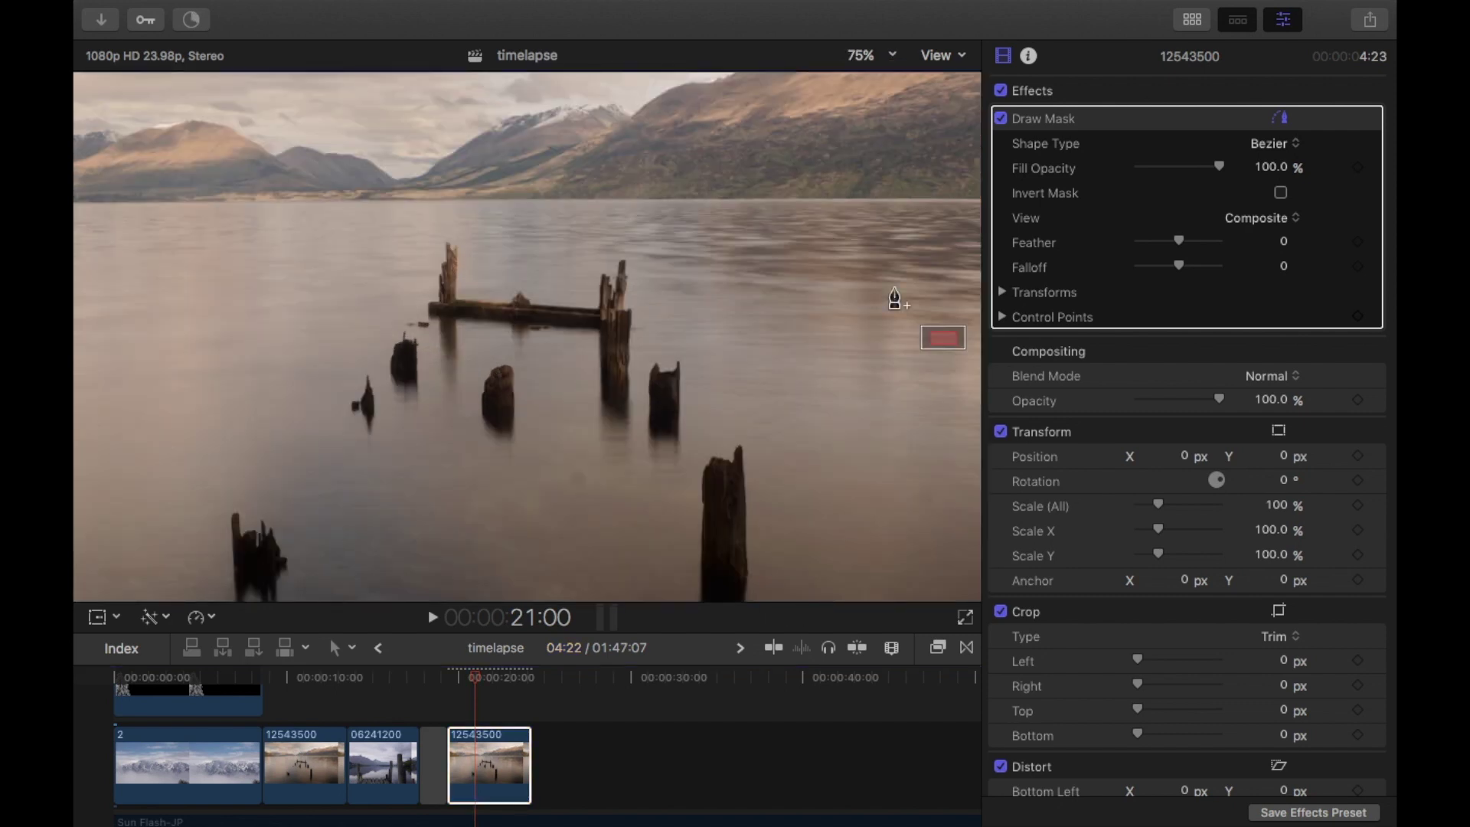
pyautogui.click(864, 55)
pyautogui.click(877, 201)
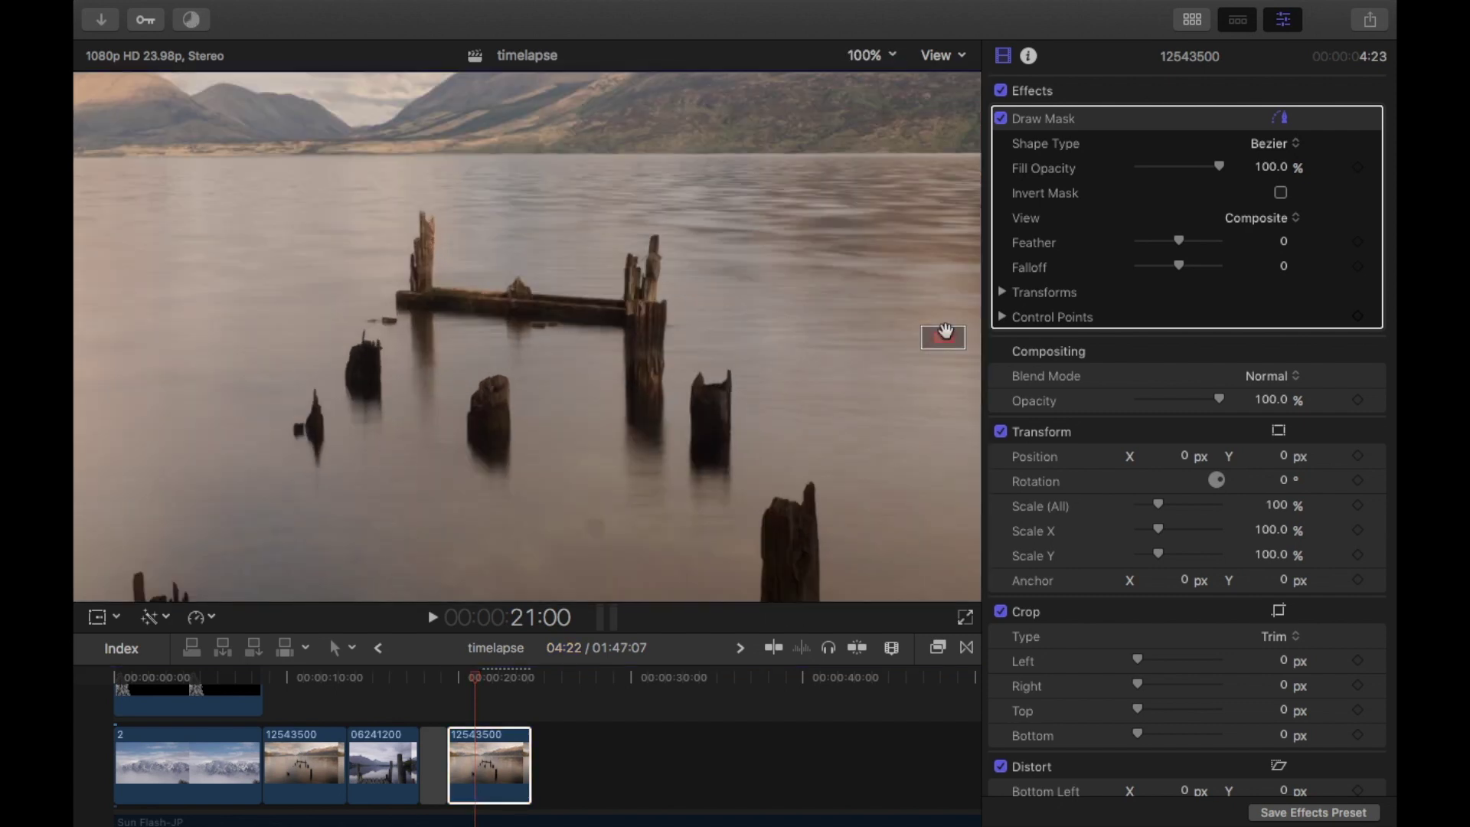
pyautogui.moveTo(942, 329); pyautogui.dragTo(954, 356)
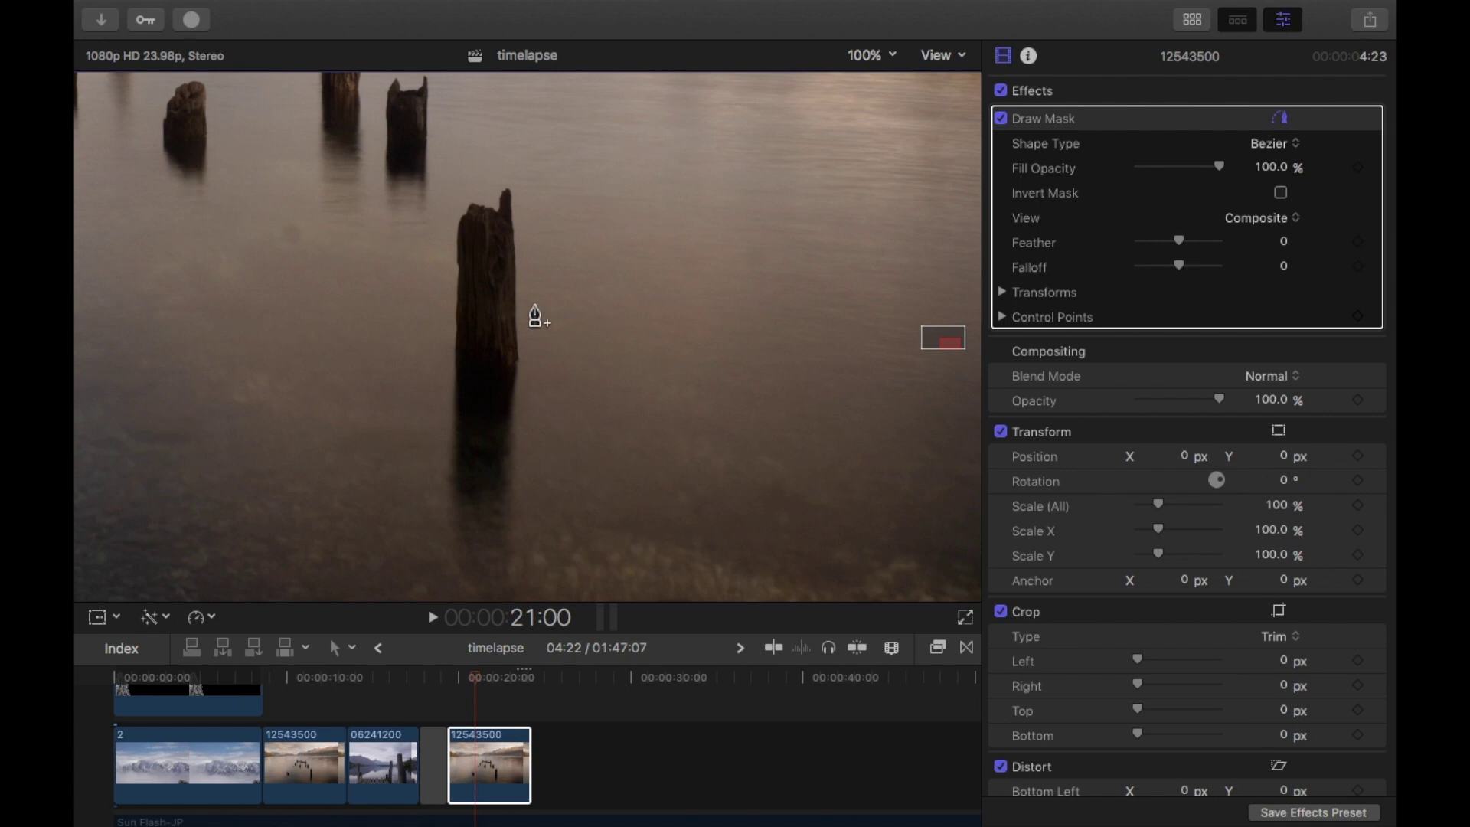
pyautogui.moveTo(516, 316); pyautogui.dragTo(511, 201)
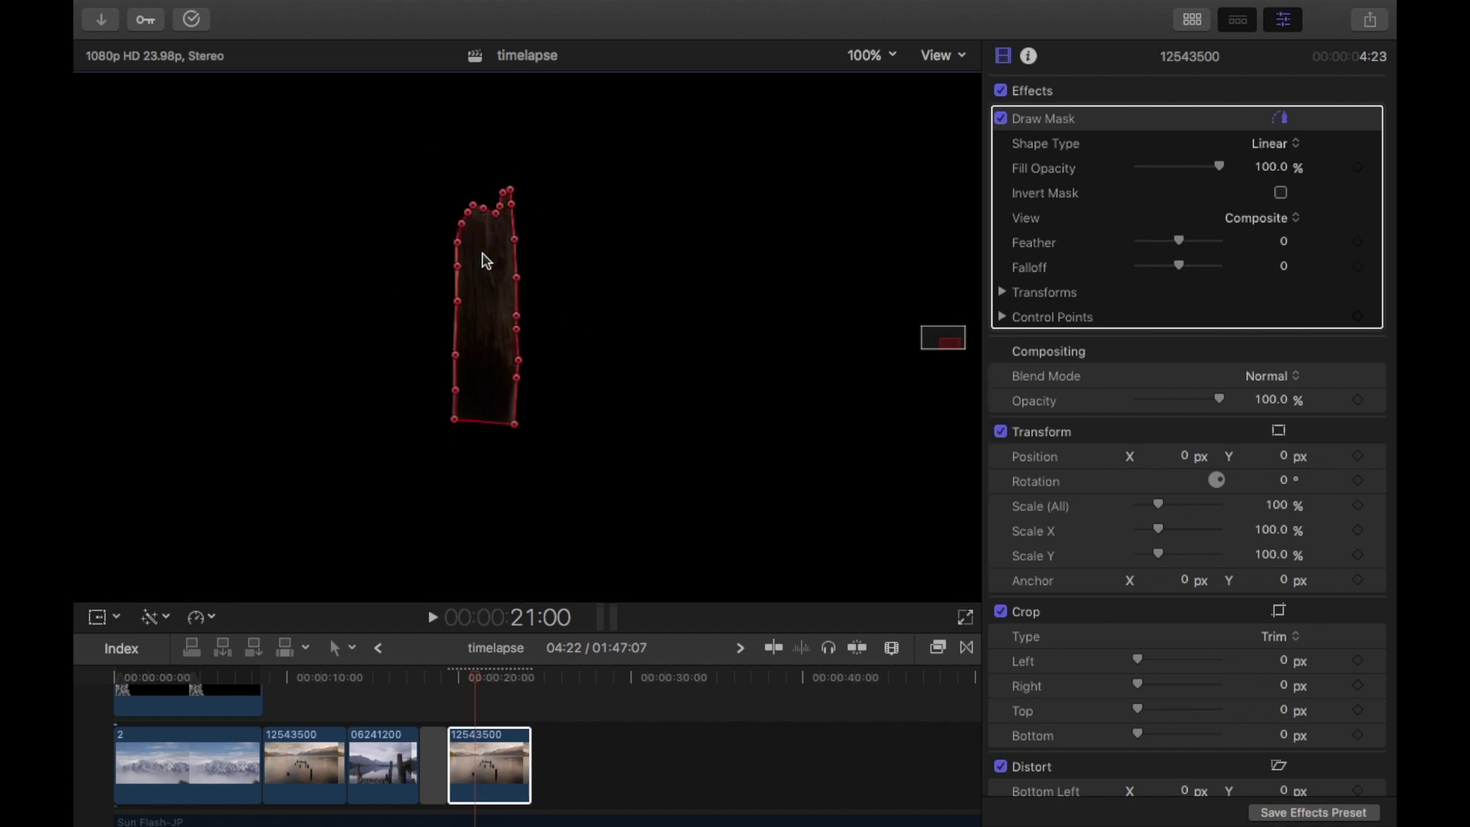
pyautogui.click(873, 55)
pyautogui.click(888, 72)
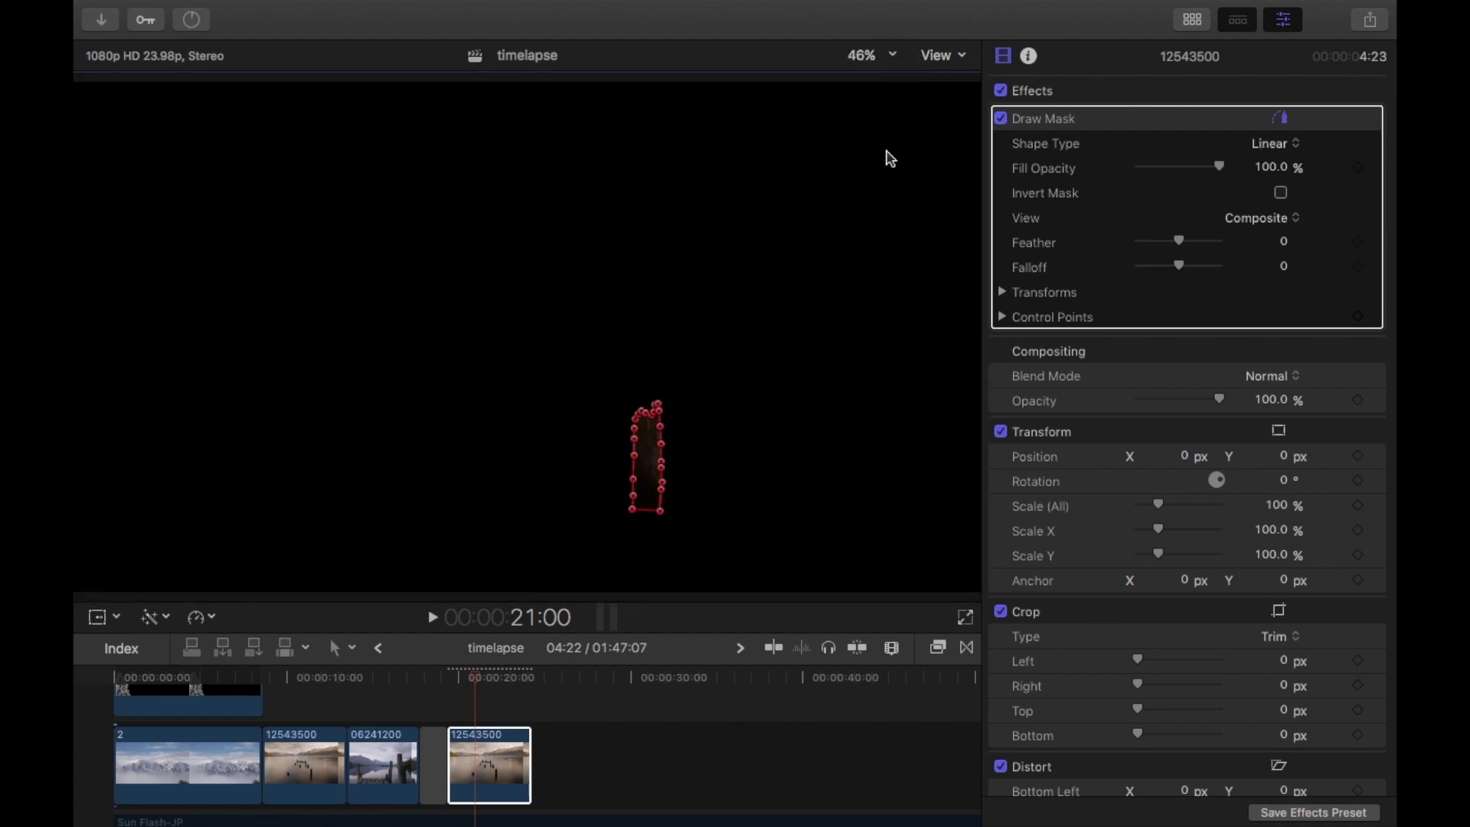
pyautogui.click(486, 750)
# Step: Move clip 12543500 above the storyline near 00:00:10 and reposition the masked post
pyautogui.moveTo(486, 750); pyautogui.dragTo(306, 679)
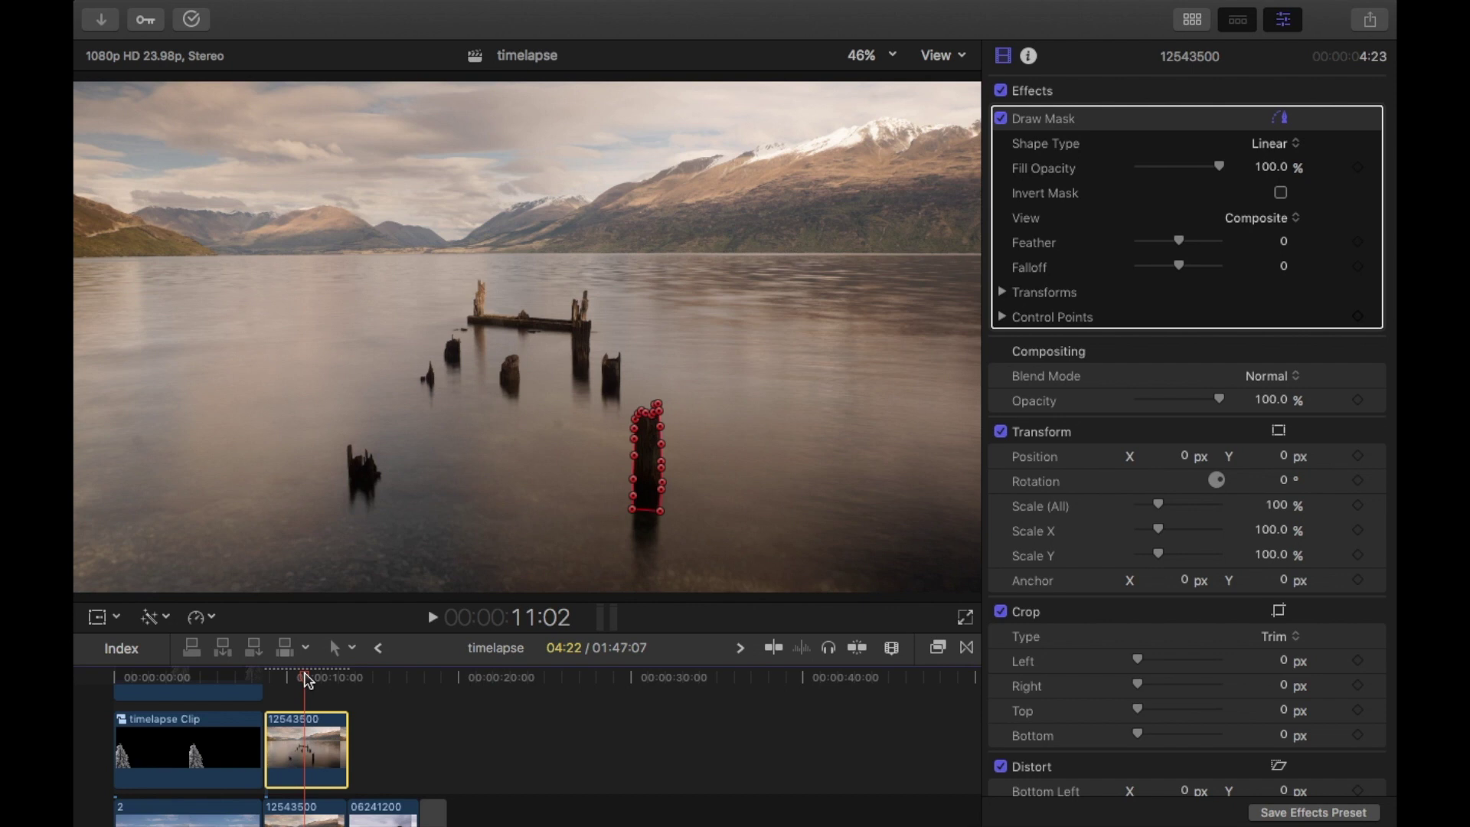
pyautogui.click(97, 622)
pyautogui.moveTo(659, 352)
pyautogui.mouseDown()
pyautogui.moveTo(671, 306)
pyautogui.moveTo(532, 286)
pyautogui.moveTo(444, 324)
pyautogui.moveTo(610, 392)
pyautogui.moveTo(623, 292)
pyautogui.moveTo(532, 287)
pyautogui.moveTo(645, 557)
pyautogui.moveTo(680, 426)
pyautogui.moveTo(660, 480)
pyautogui.moveTo(699, 498)
pyautogui.moveTo(673, 492)
pyautogui.mouseUp()
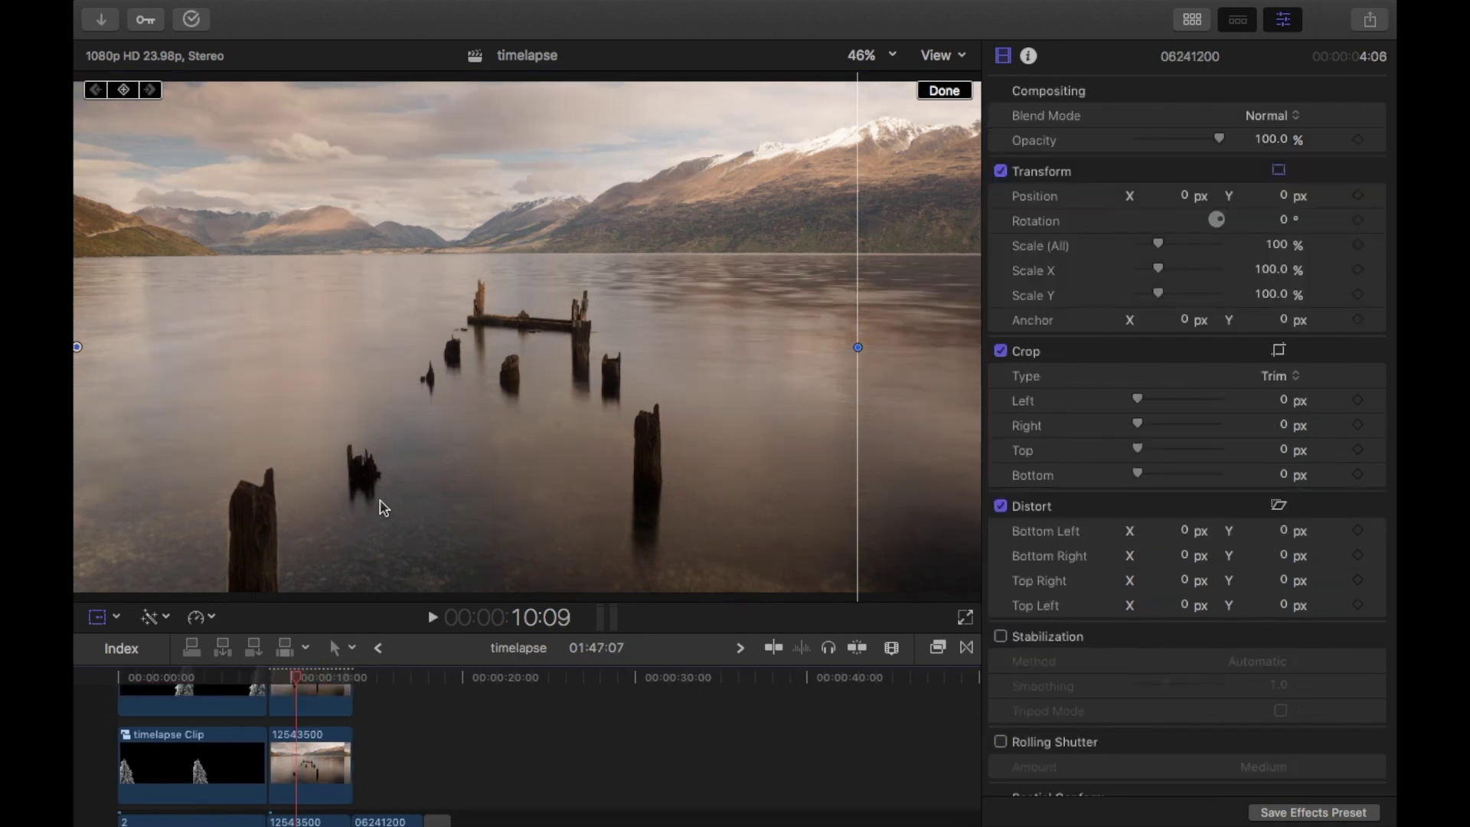
pyautogui.moveTo(378, 509); pyautogui.dragTo(858, 479)
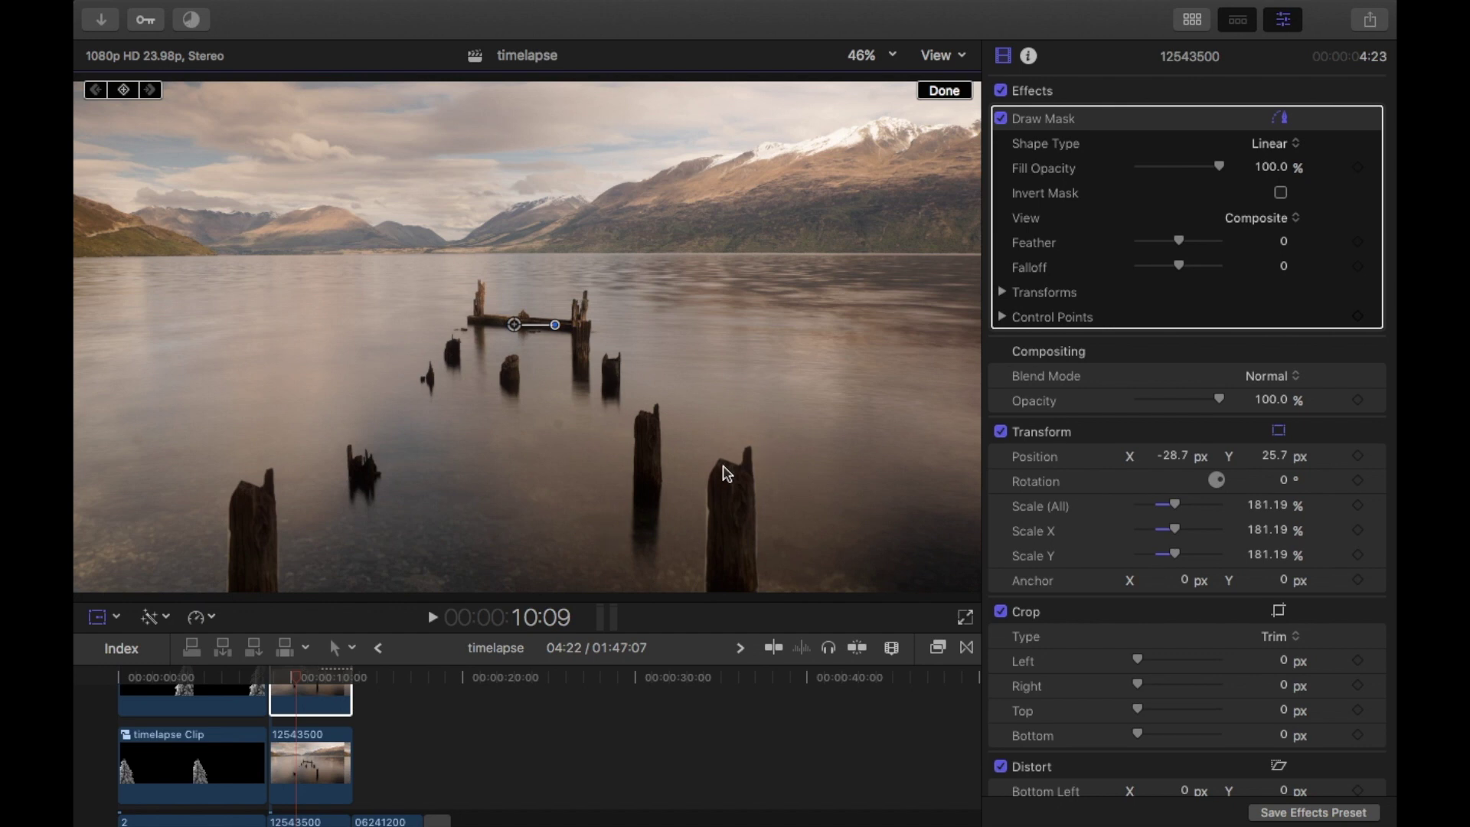
# Step: Mirror the masked post horizontally at about 224% scale, shifted right to X 1030.7 px
pyautogui.press('super+z')
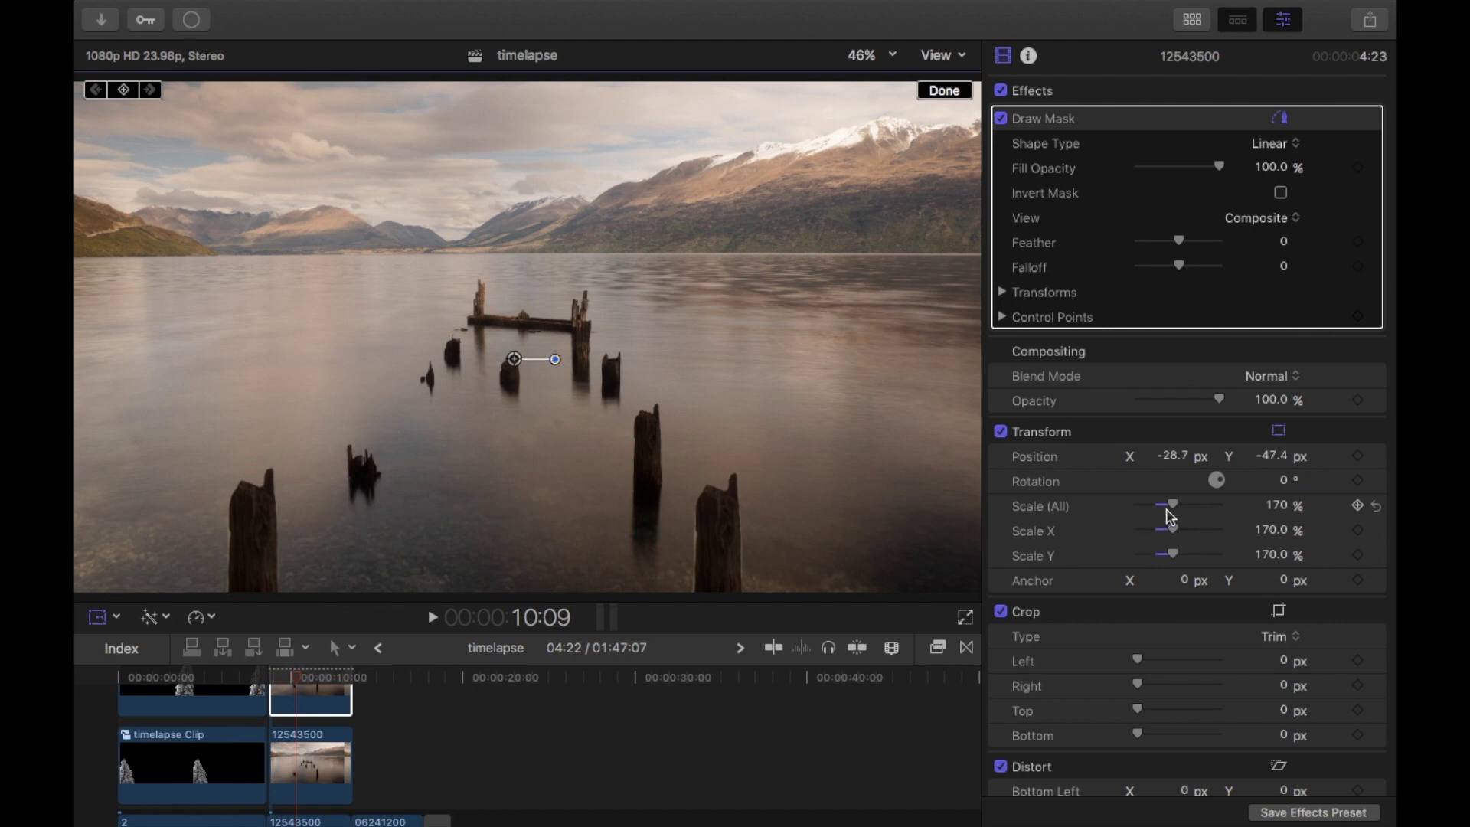
pyautogui.moveTo(1170, 505); pyautogui.dragTo(1149, 510)
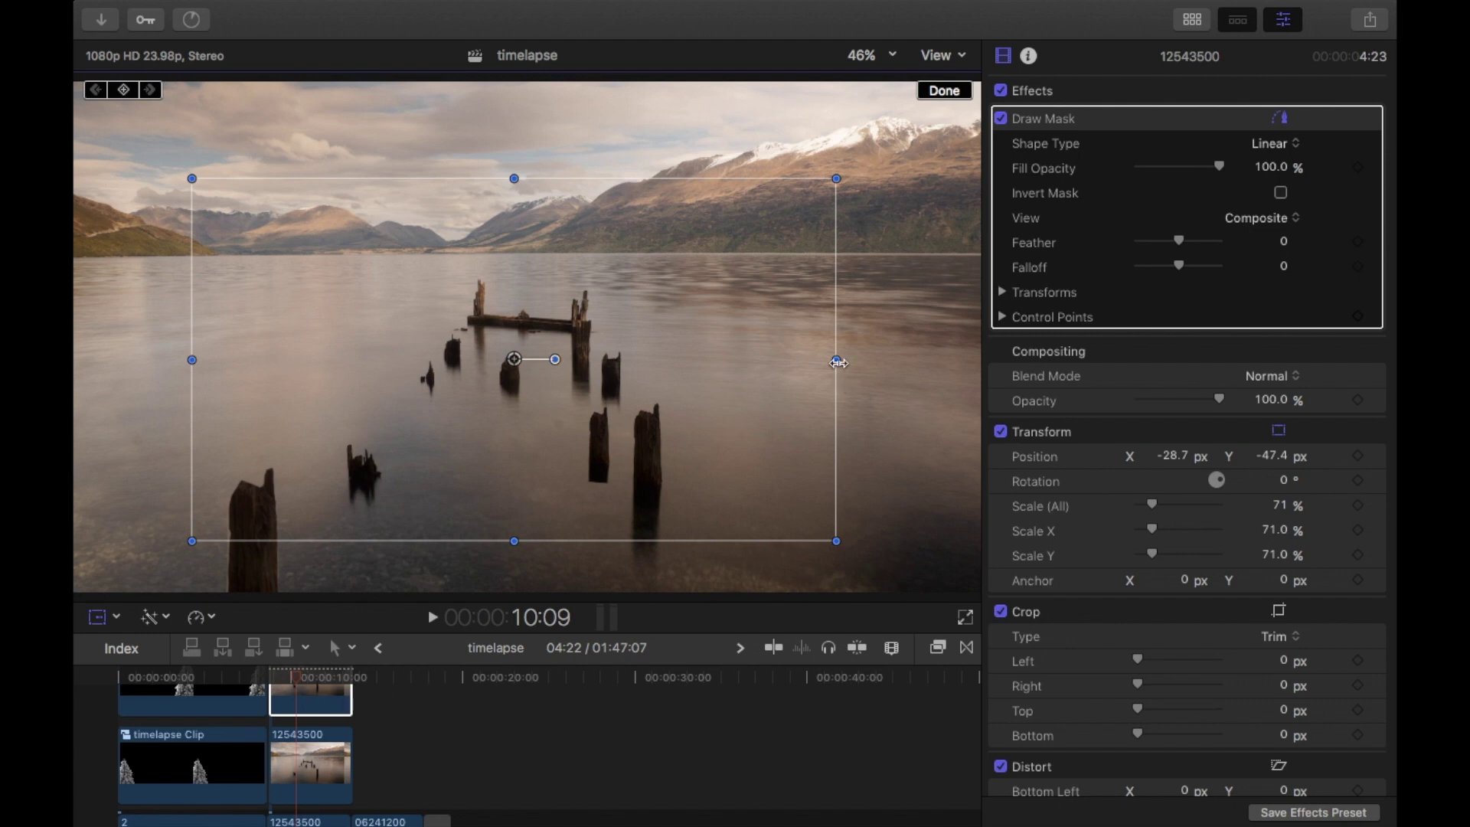
pyautogui.moveTo(837, 361); pyautogui.dragTo(192, 403)
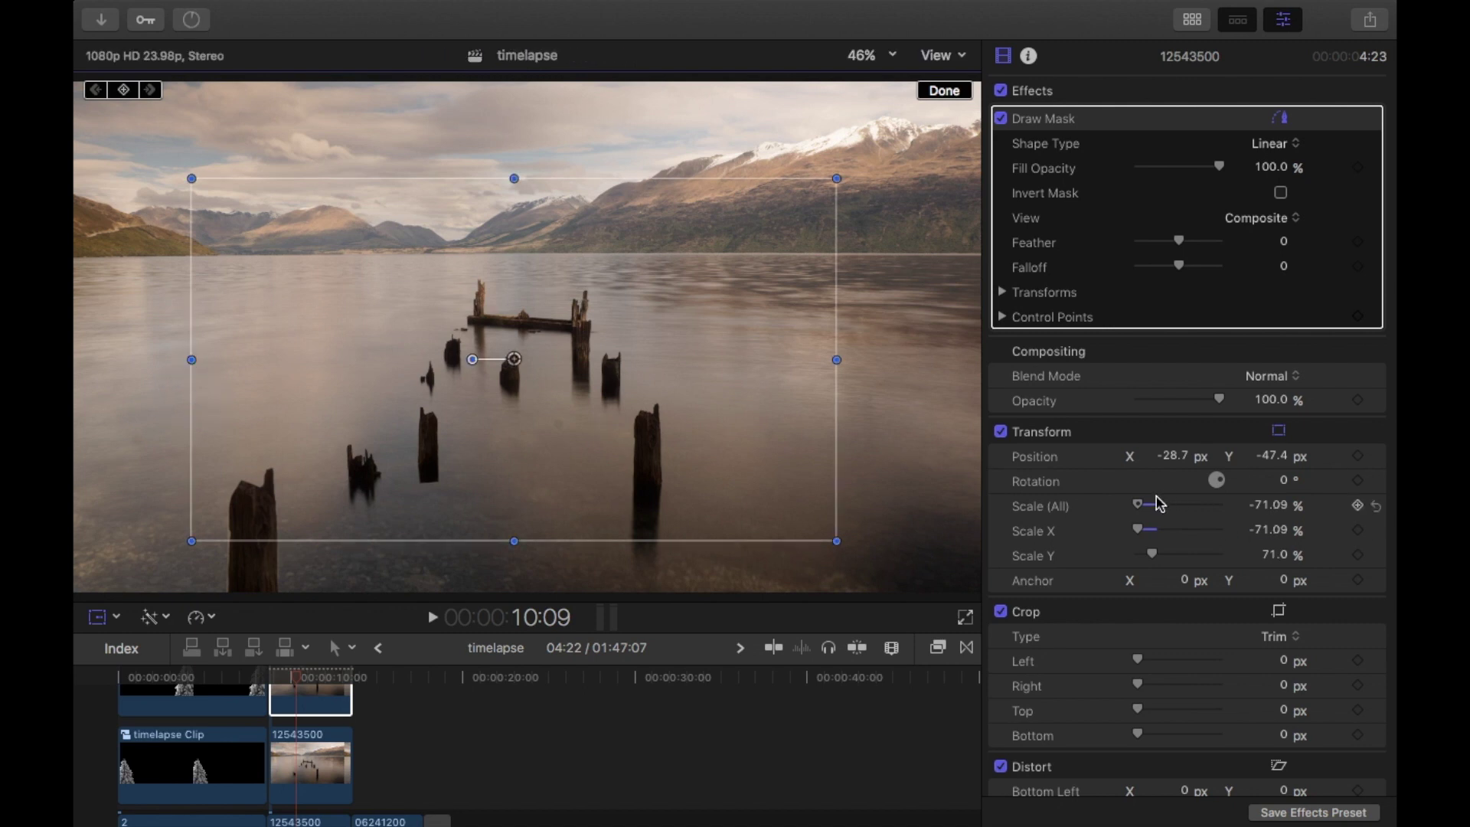
pyautogui.moveTo(1141, 509); pyautogui.dragTo(1174, 515)
pyautogui.moveTo(683, 508); pyautogui.dragTo(1103, 498)
pyautogui.rightClick(318, 723)
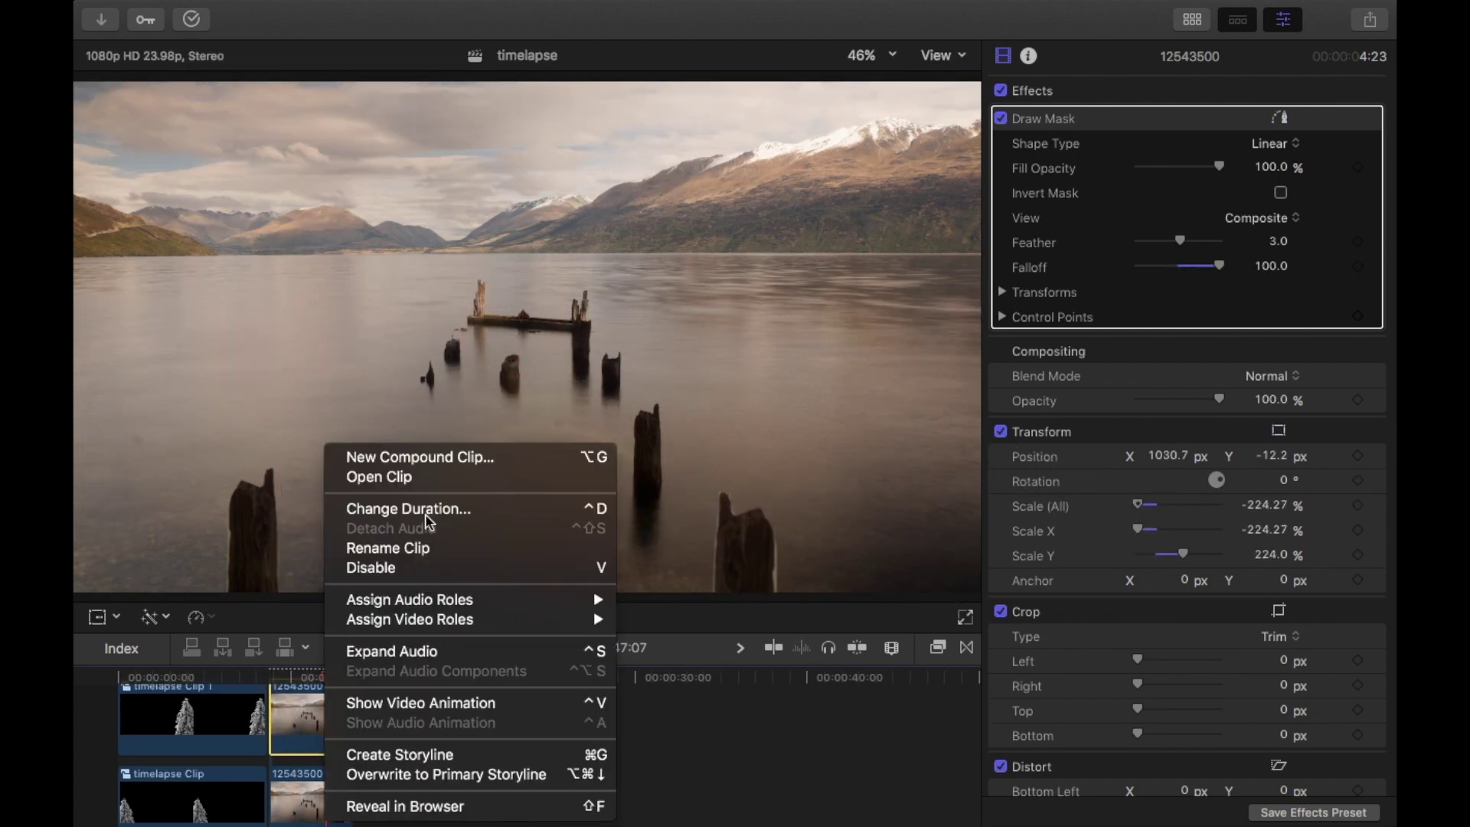
# Step: Make both masked post clips compound clips, the second named timelapse Clip 3
pyautogui.click(431, 457)
pyautogui.press('Return')
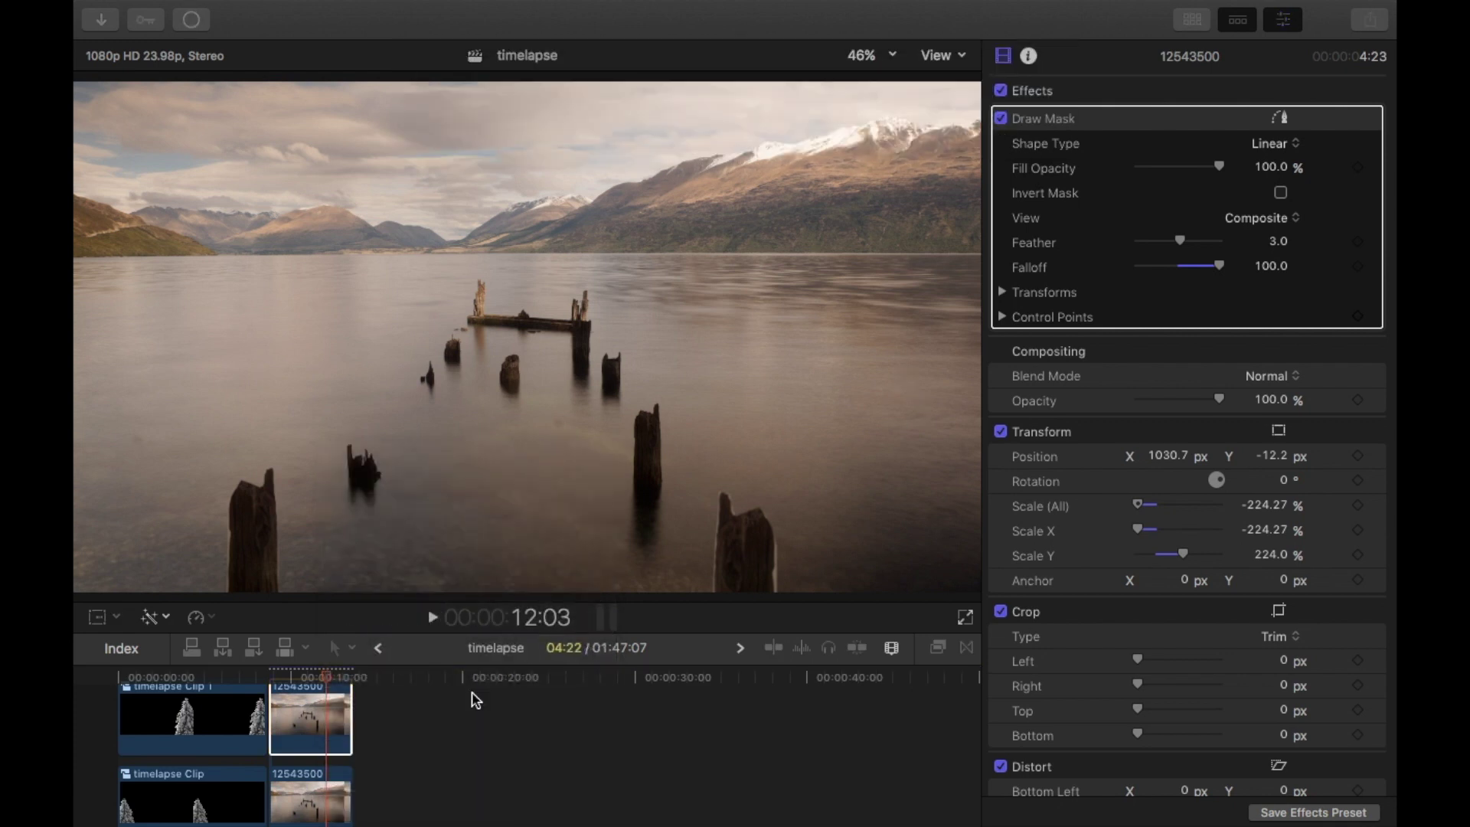
pyautogui.click(319, 796)
pyautogui.rightClick(313, 796)
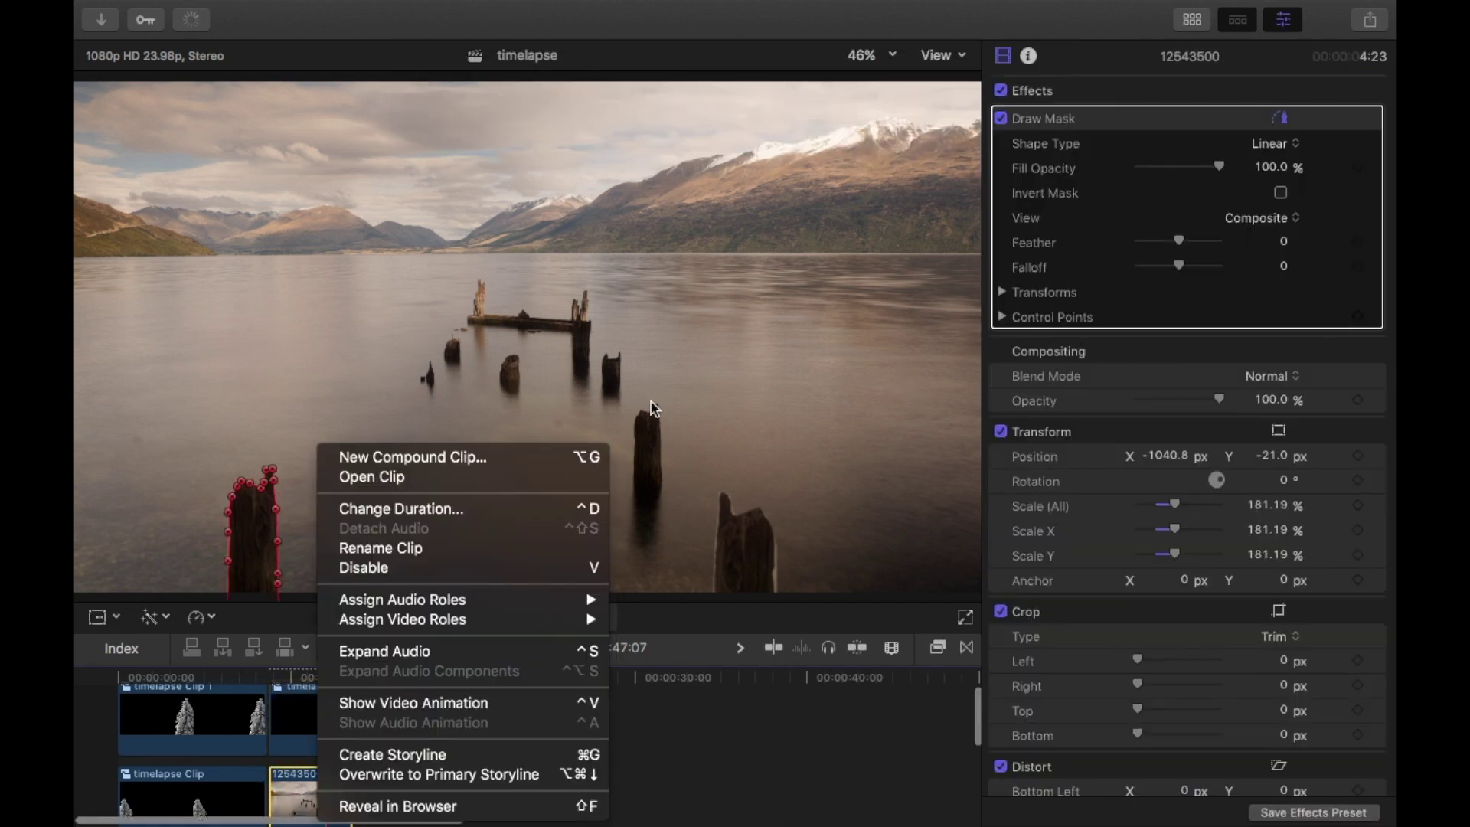
pyautogui.click(567, 457)
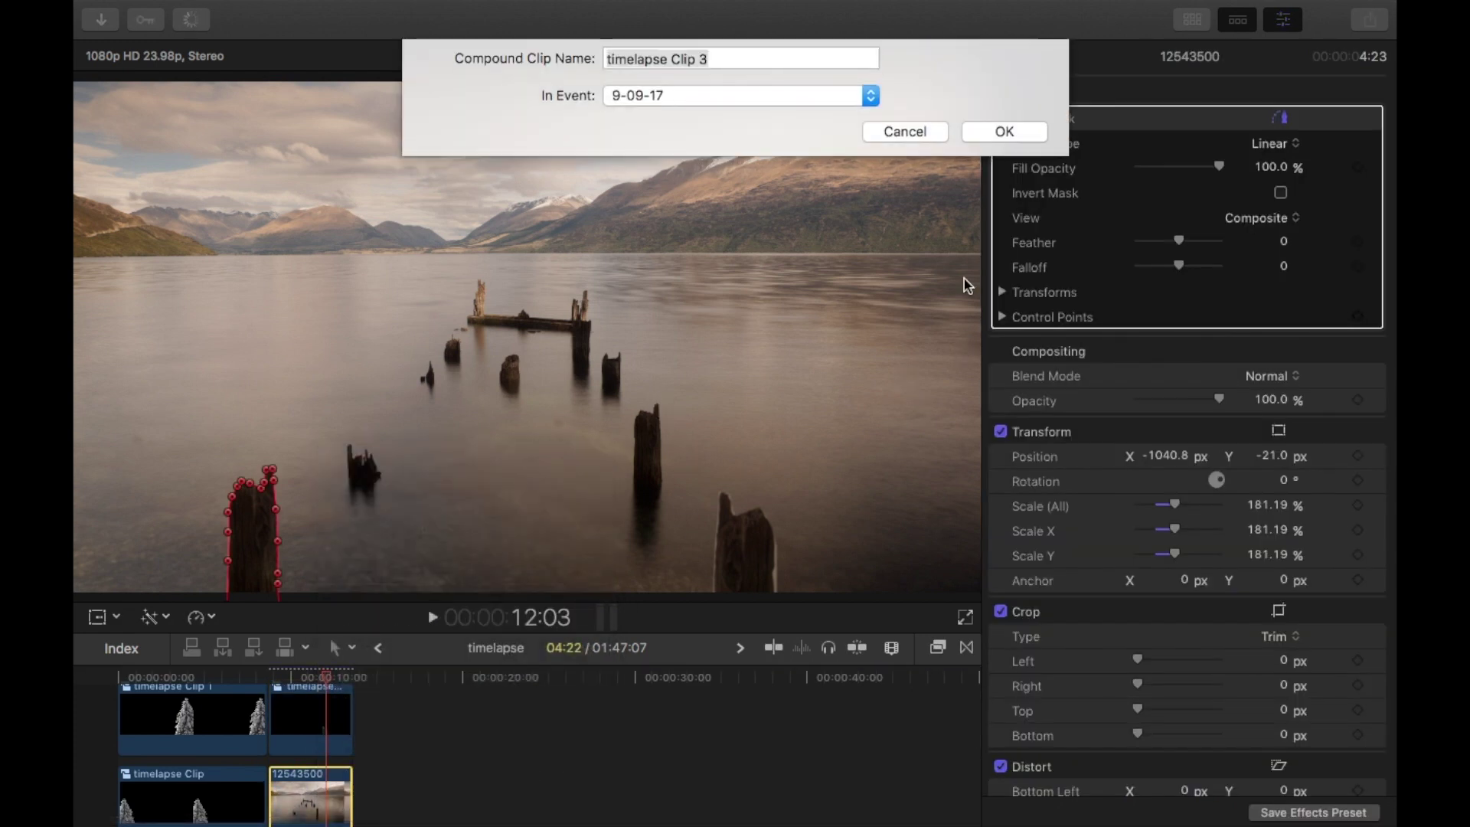
pyautogui.click(995, 134)
pyautogui.click(310, 783)
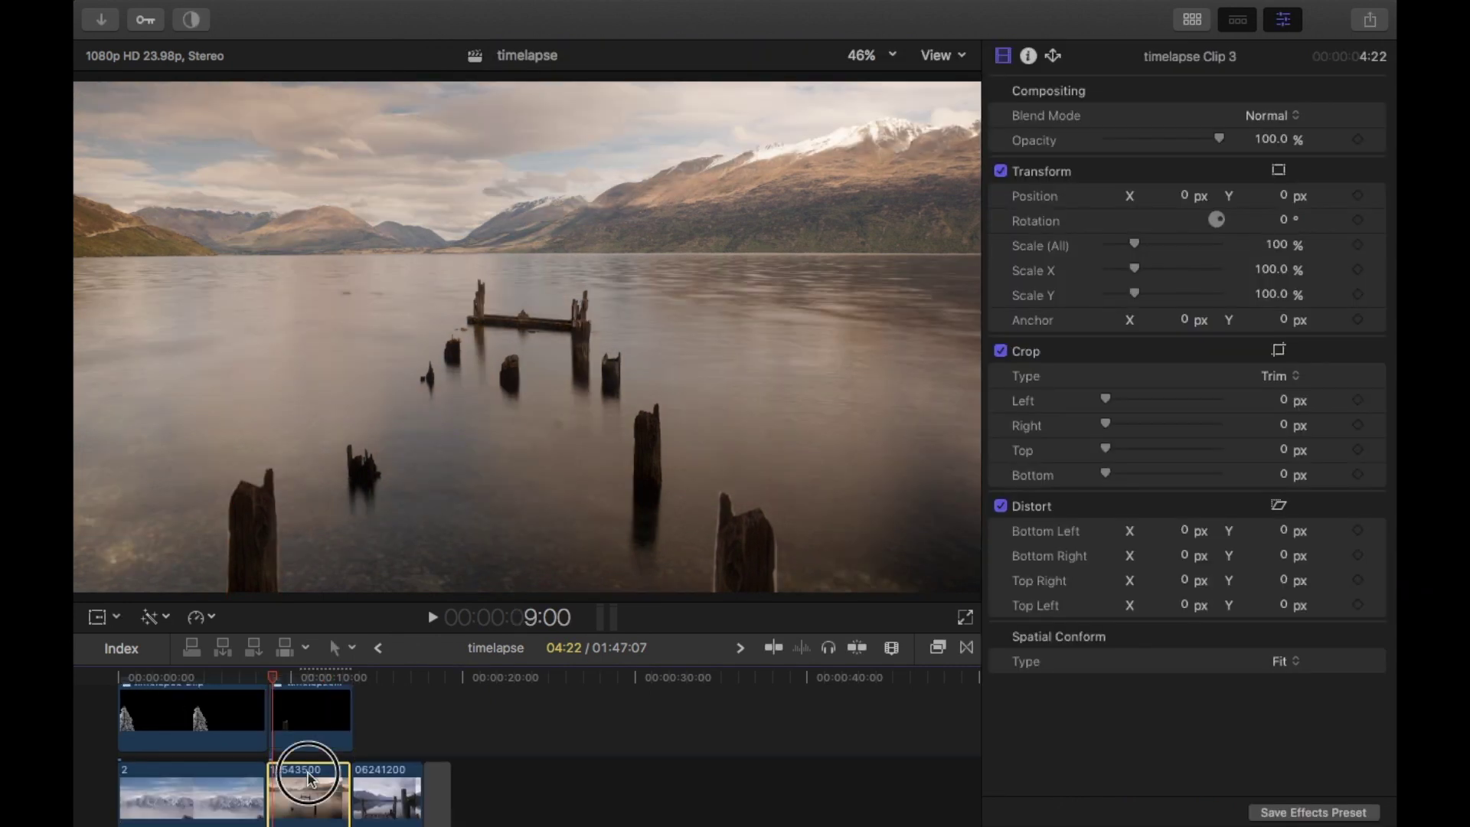
pyautogui.press('l')
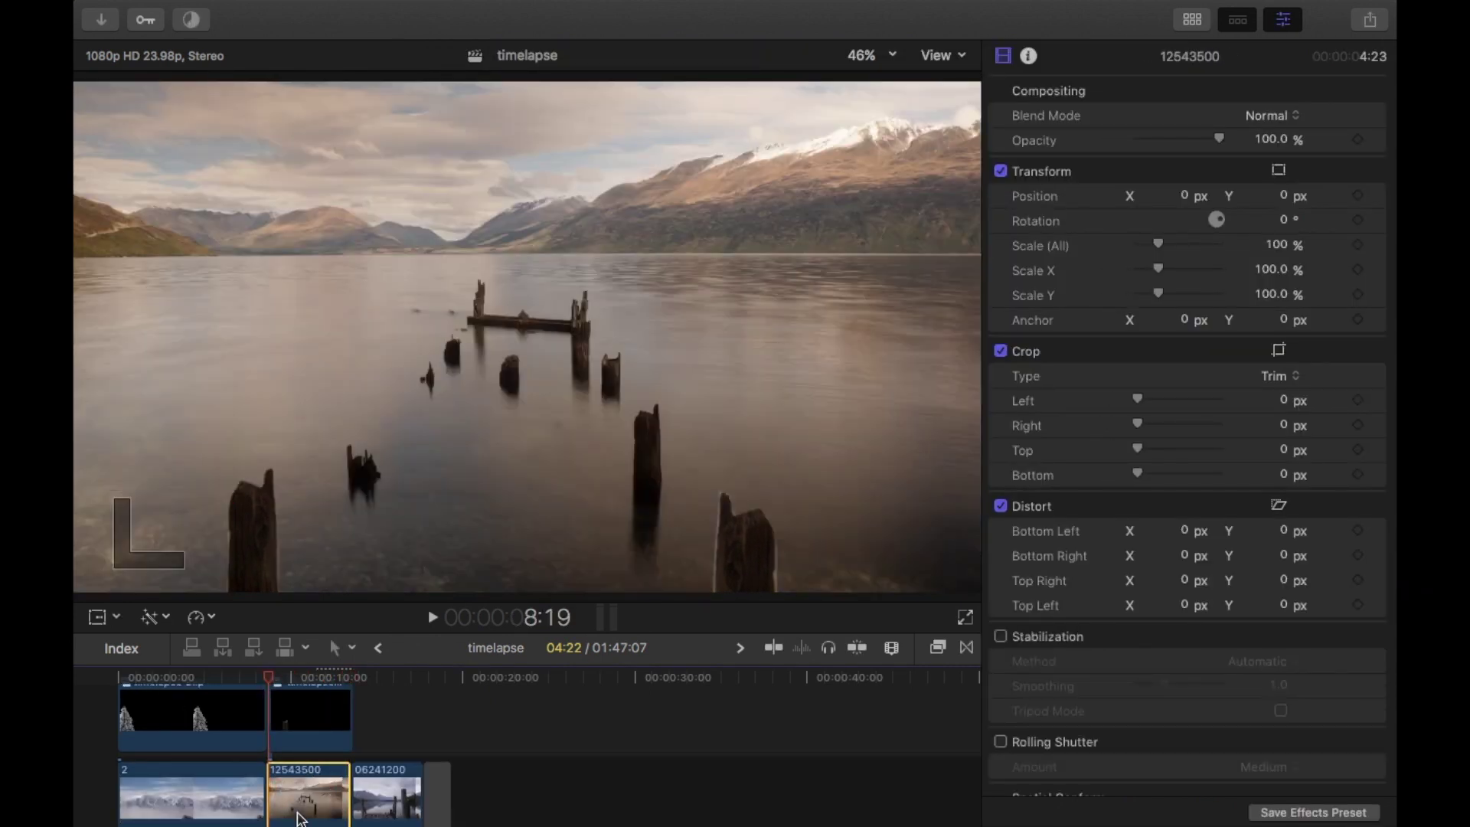
# Step: Keyframe lake clip 12543500 from 100% scale at its start to 120% at its last frame
pyautogui.click(97, 617)
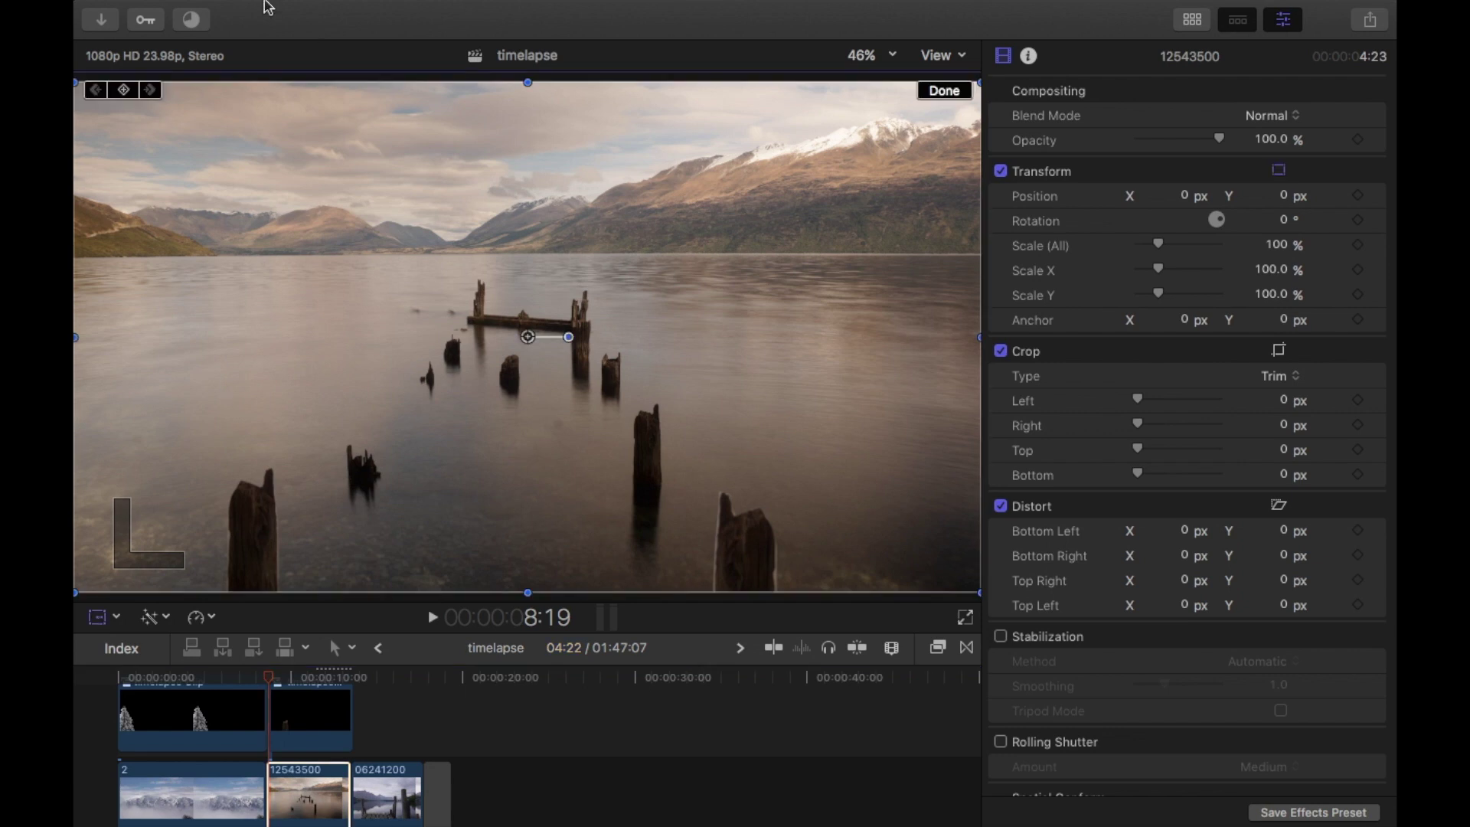
pyautogui.click(125, 91)
pyautogui.press('Down')
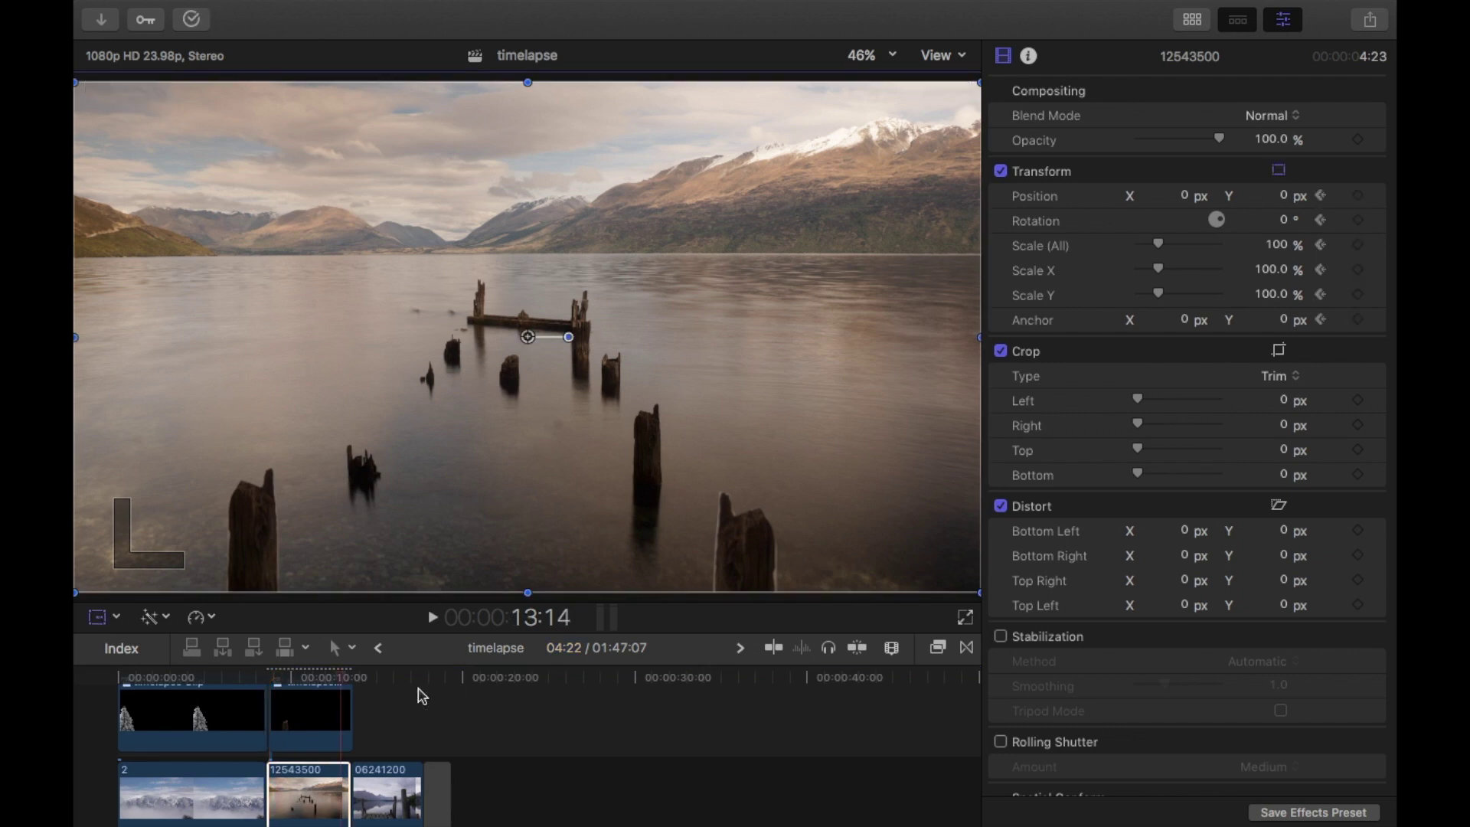
pyautogui.press('Left')
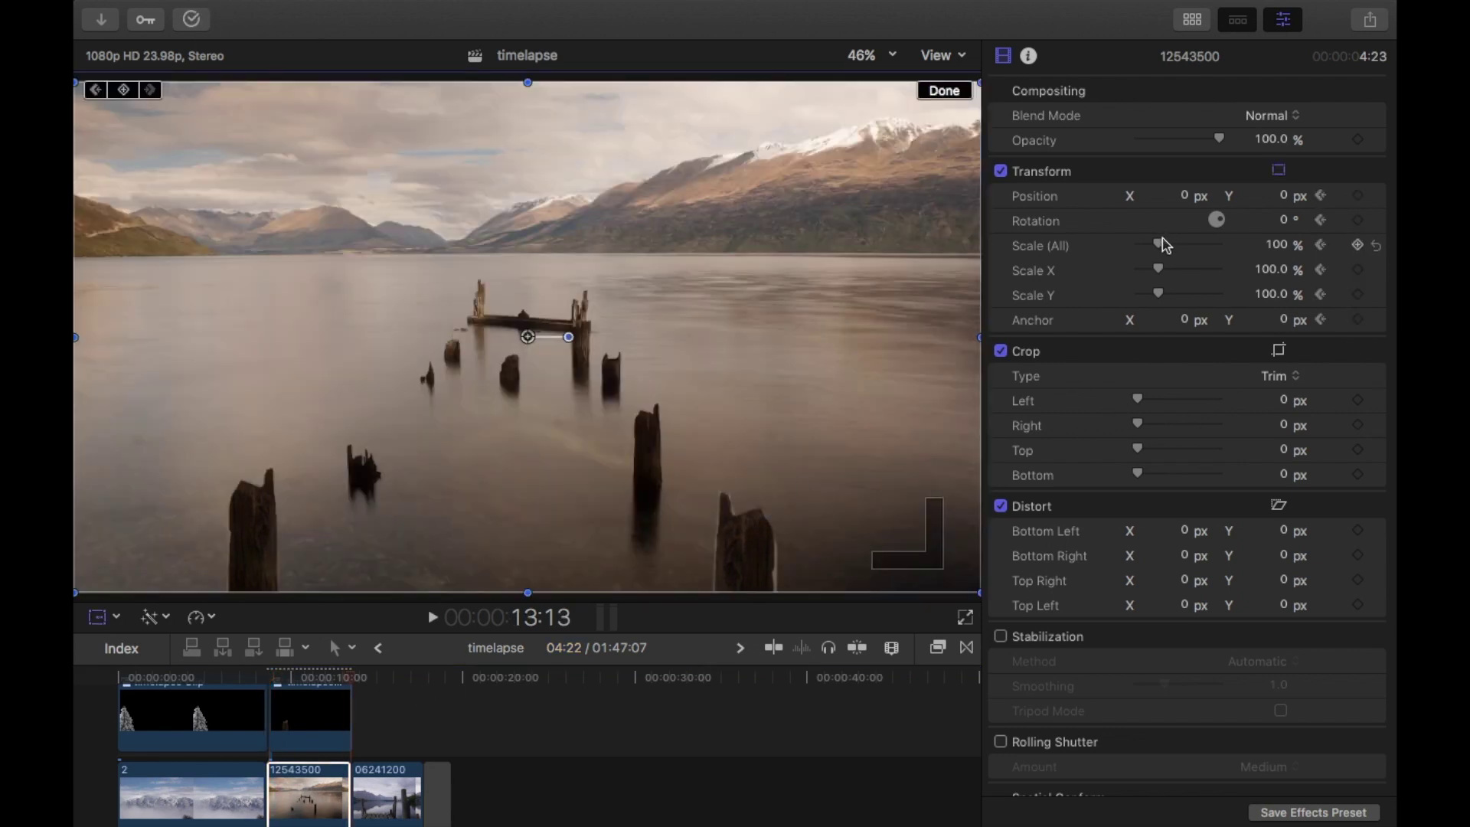
pyautogui.moveTo(1165, 245); pyautogui.dragTo(1168, 245)
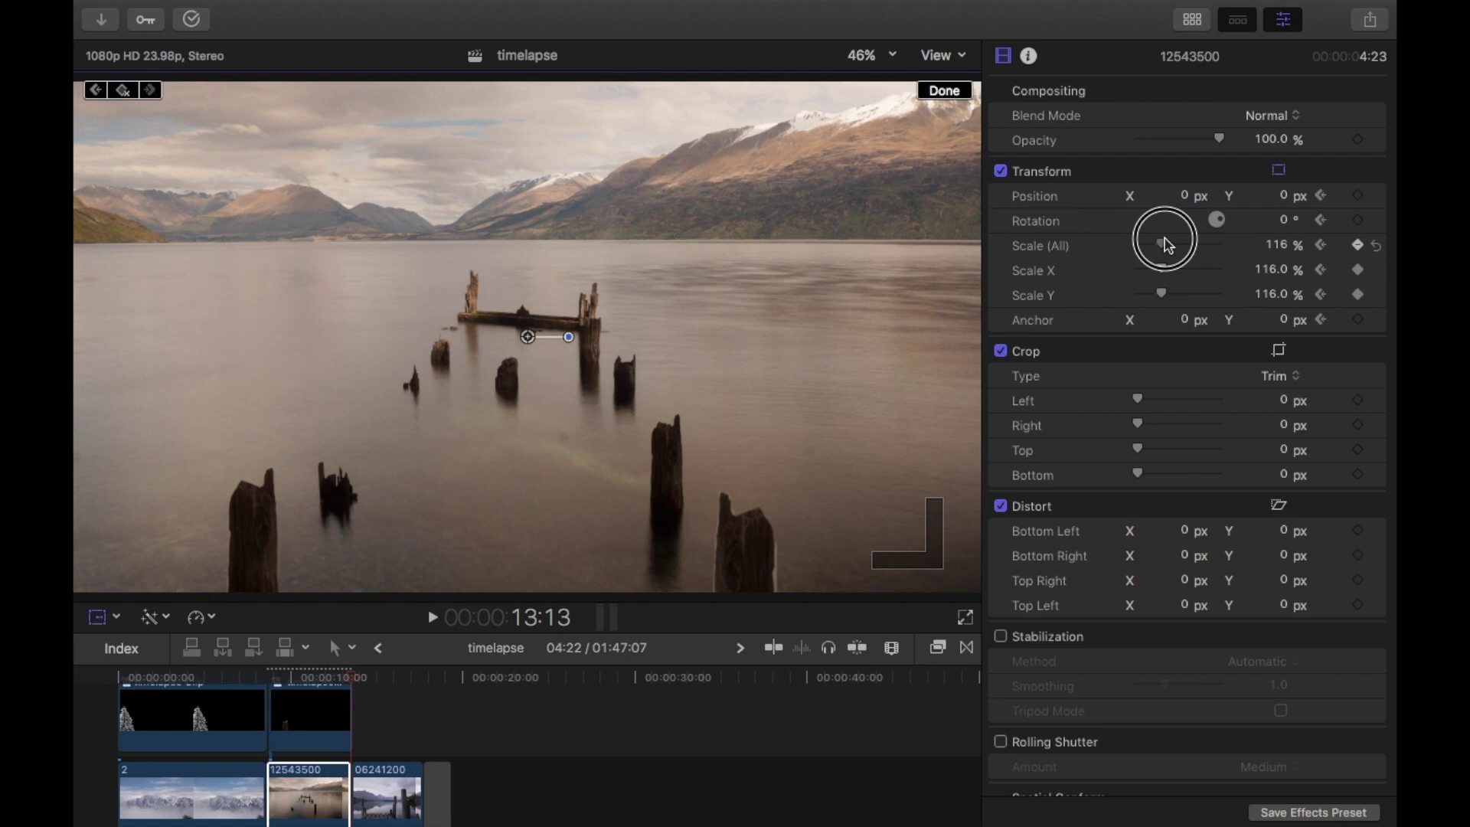
pyautogui.moveTo(1168, 245); pyautogui.dragTo(1168, 245)
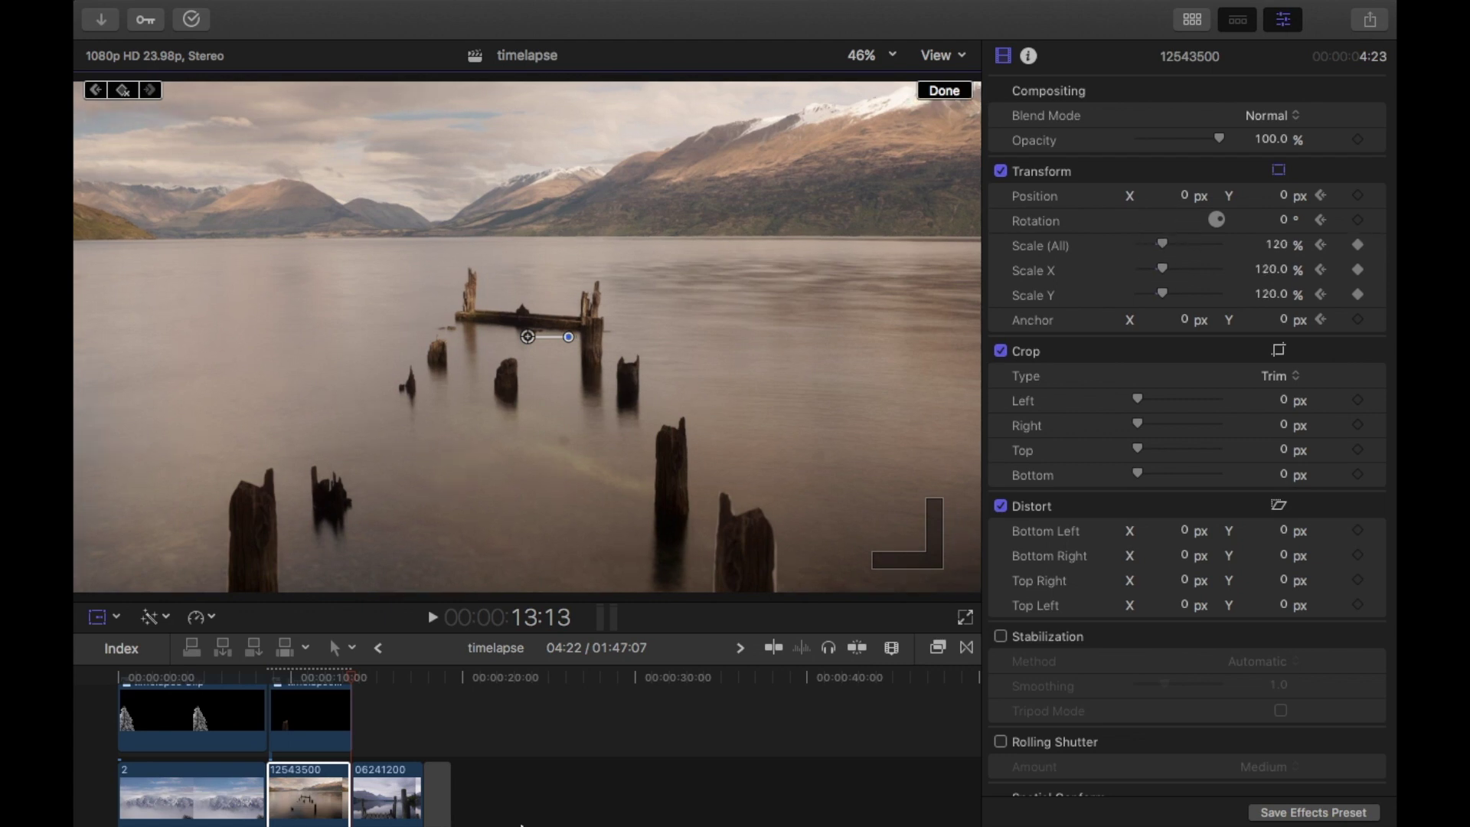
pyautogui.click(305, 728)
pyautogui.moveTo(296, 678); pyautogui.dragTo(269, 676)
# Step: Scale timelapse Clip 3 up to 220% at its last frame
pyautogui.press('l')
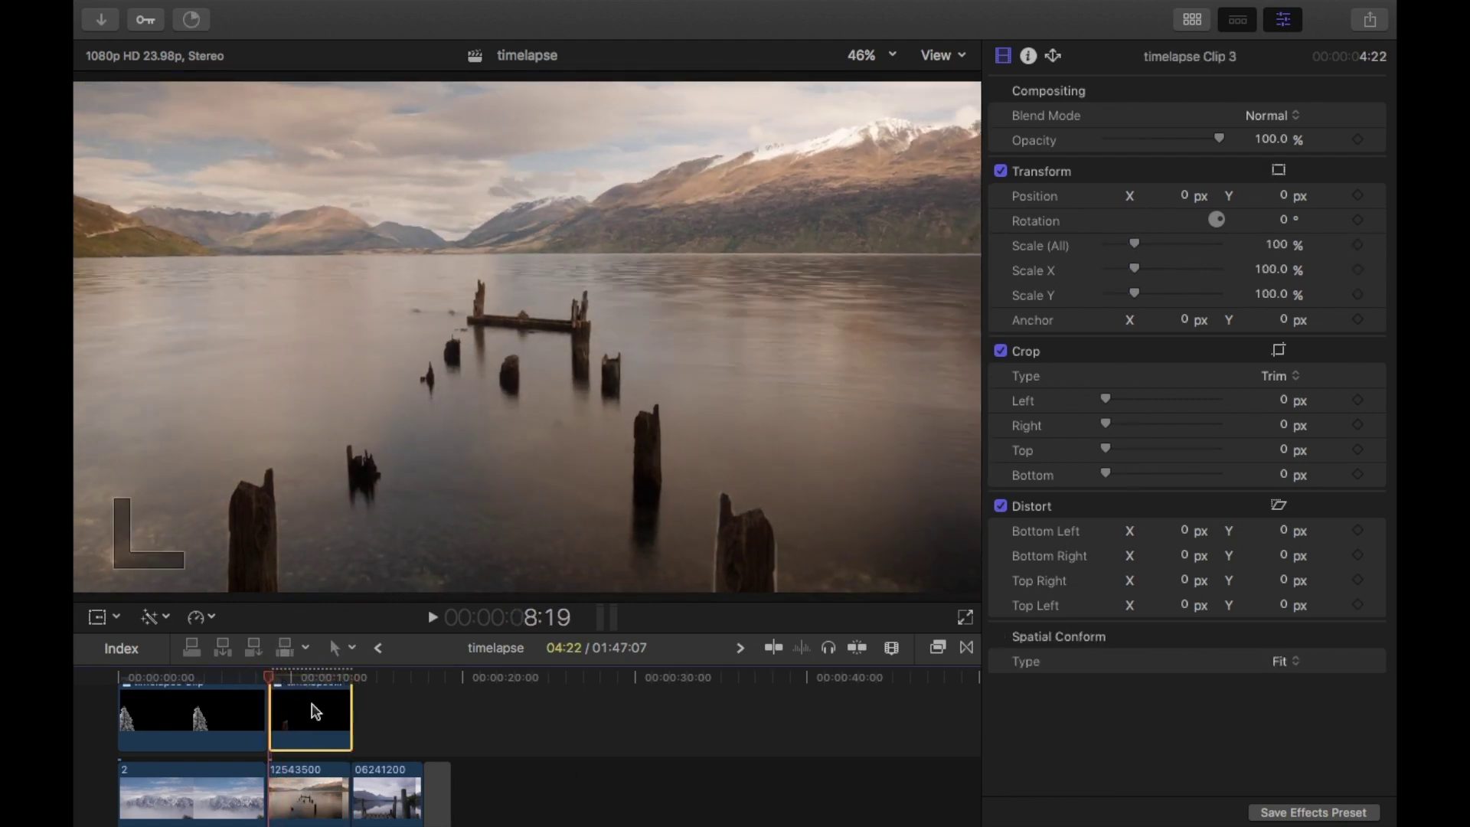
pyautogui.click(97, 618)
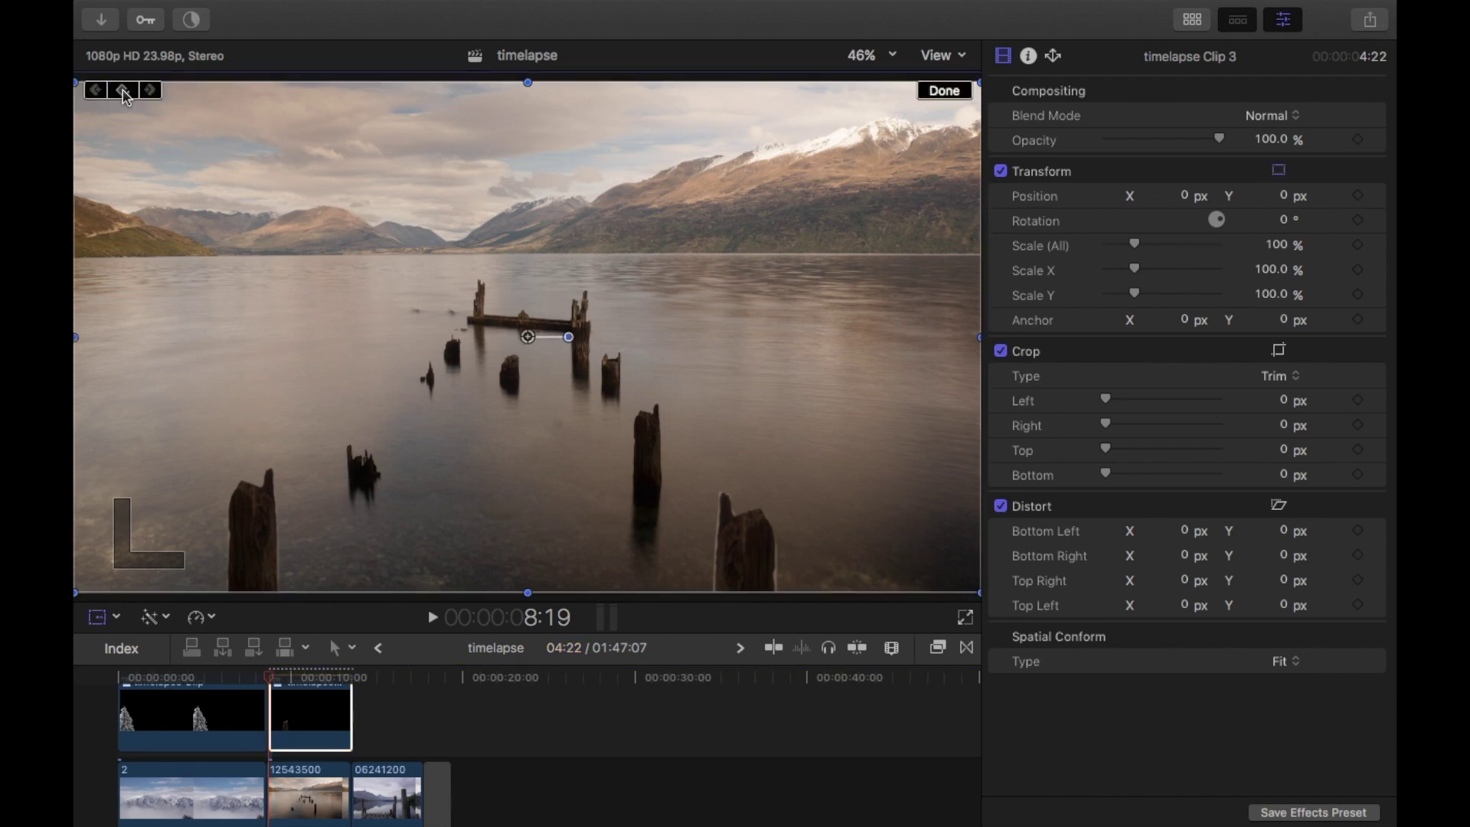
pyautogui.press('Down')
pyautogui.press('Left')
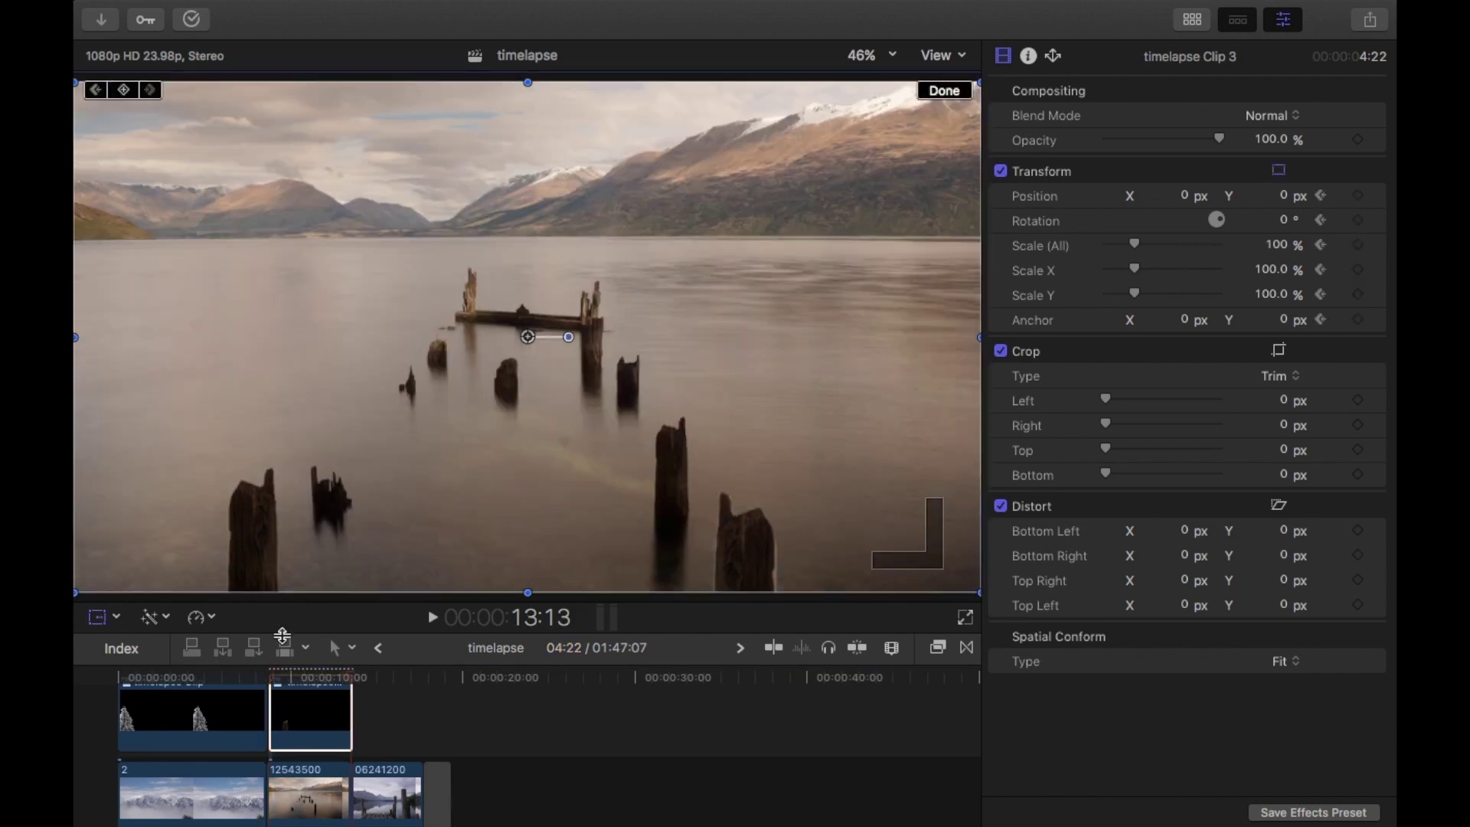
pyautogui.moveTo(1141, 246); pyautogui.dragTo(1149, 251)
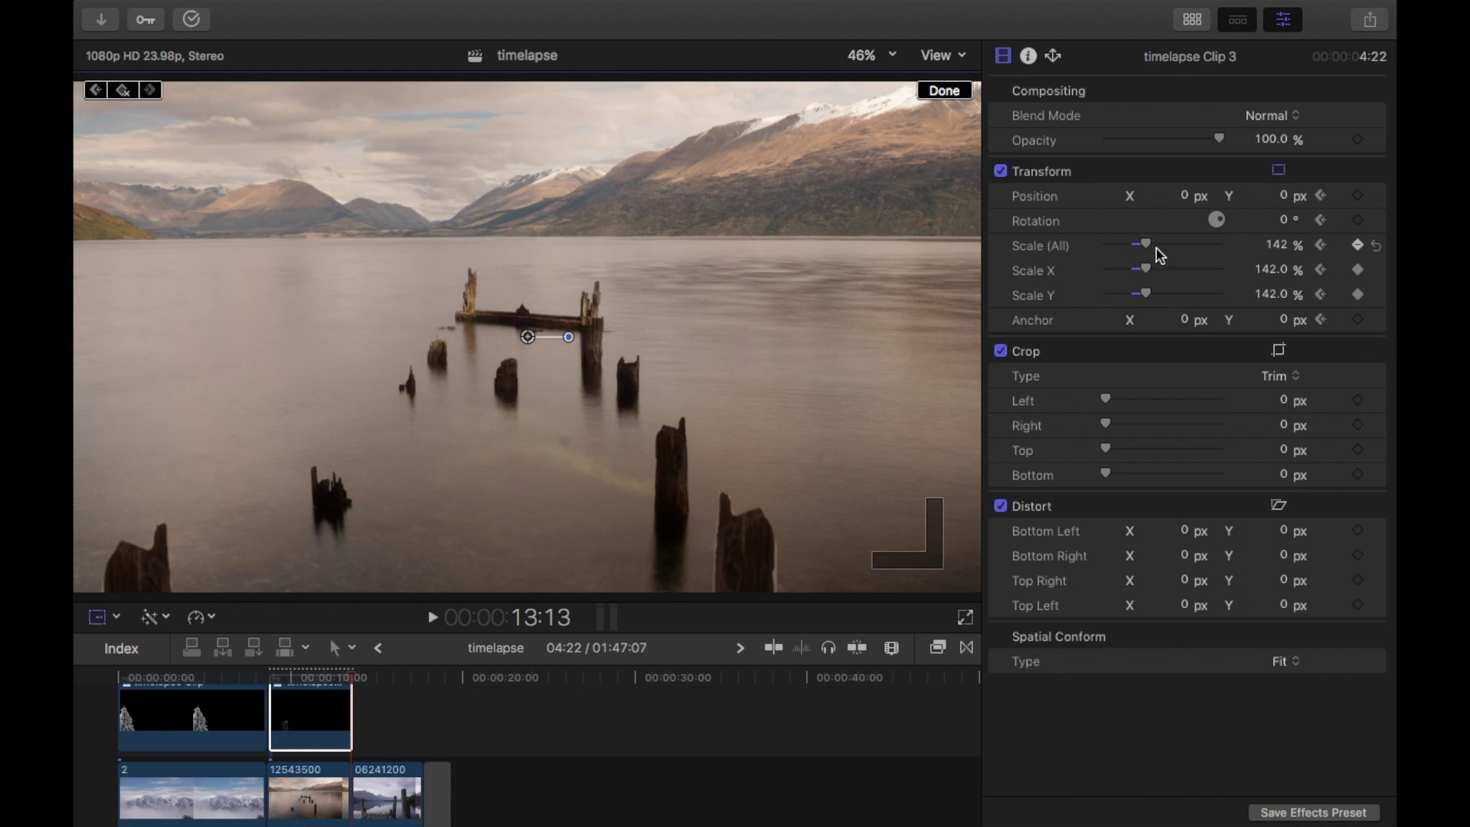
pyautogui.moveTo(1151, 246); pyautogui.dragTo(1173, 242)
# Step: Select timelapse Clip 2 and enlarge it to 200% at its end
pyautogui.click(320, 726)
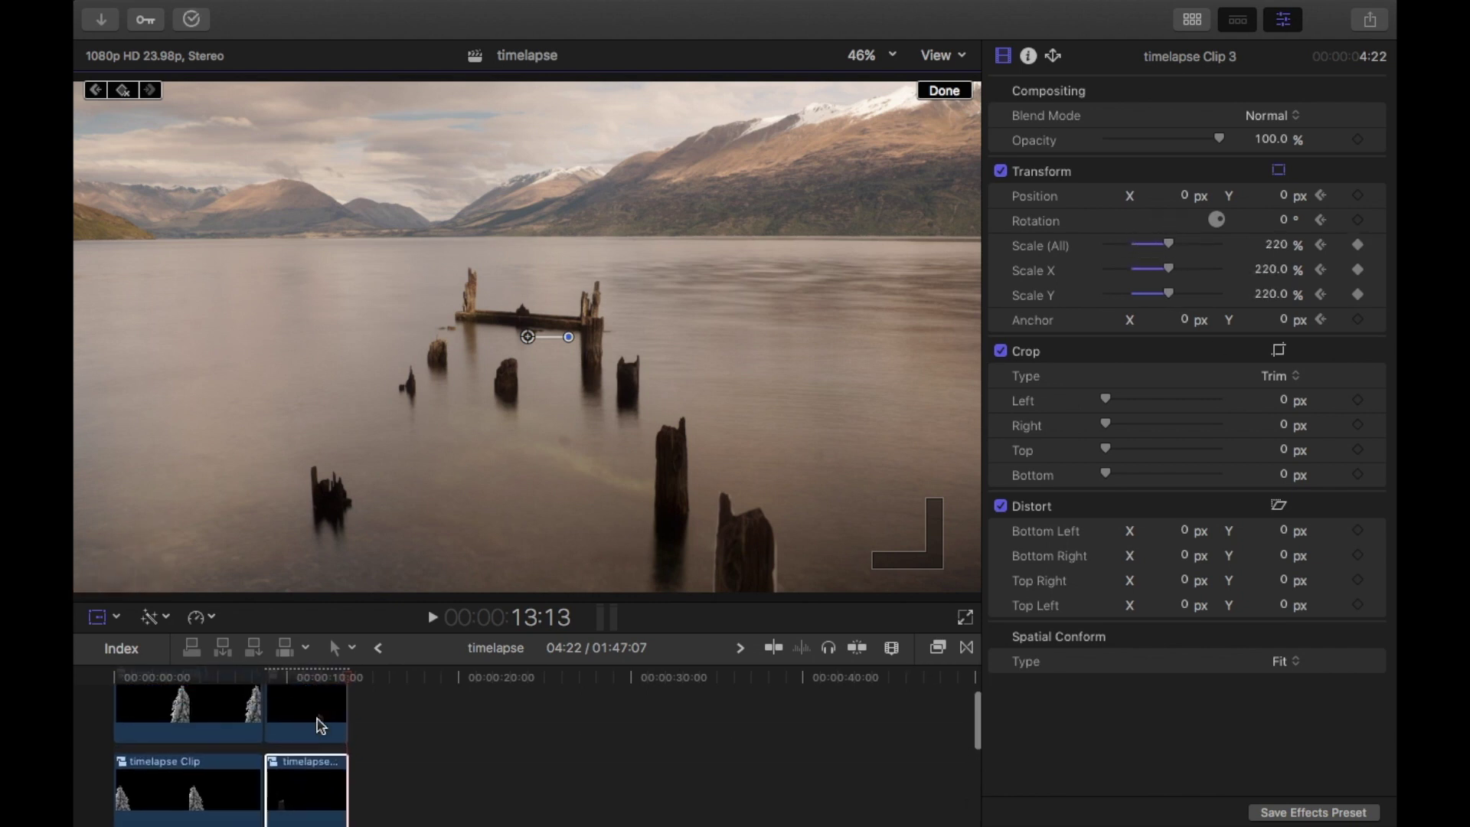
pyautogui.moveTo(342, 687); pyautogui.dragTo(270, 678)
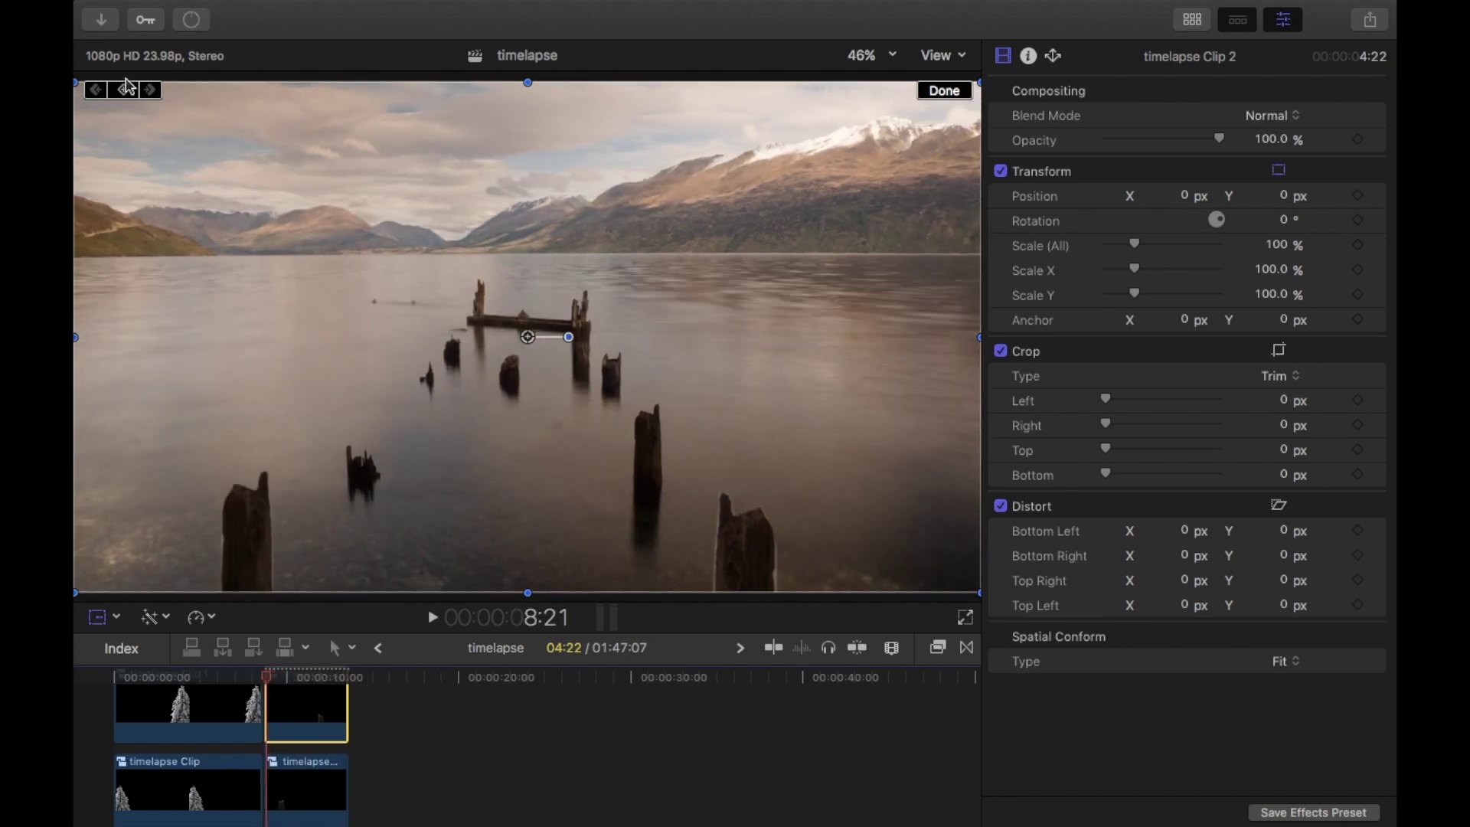
pyautogui.press('End')
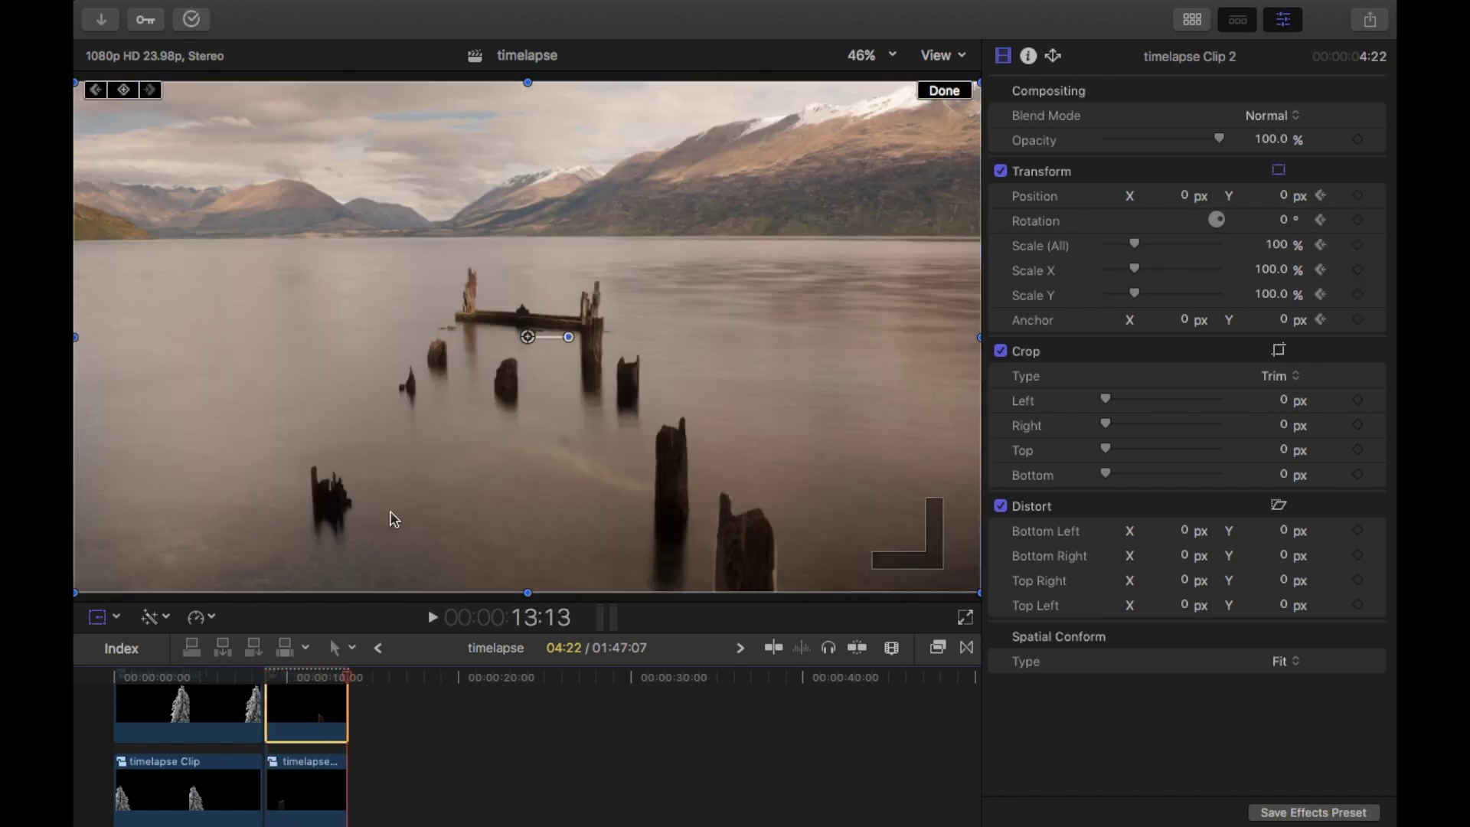
pyautogui.moveTo(1145, 247); pyautogui.dragTo(1170, 252)
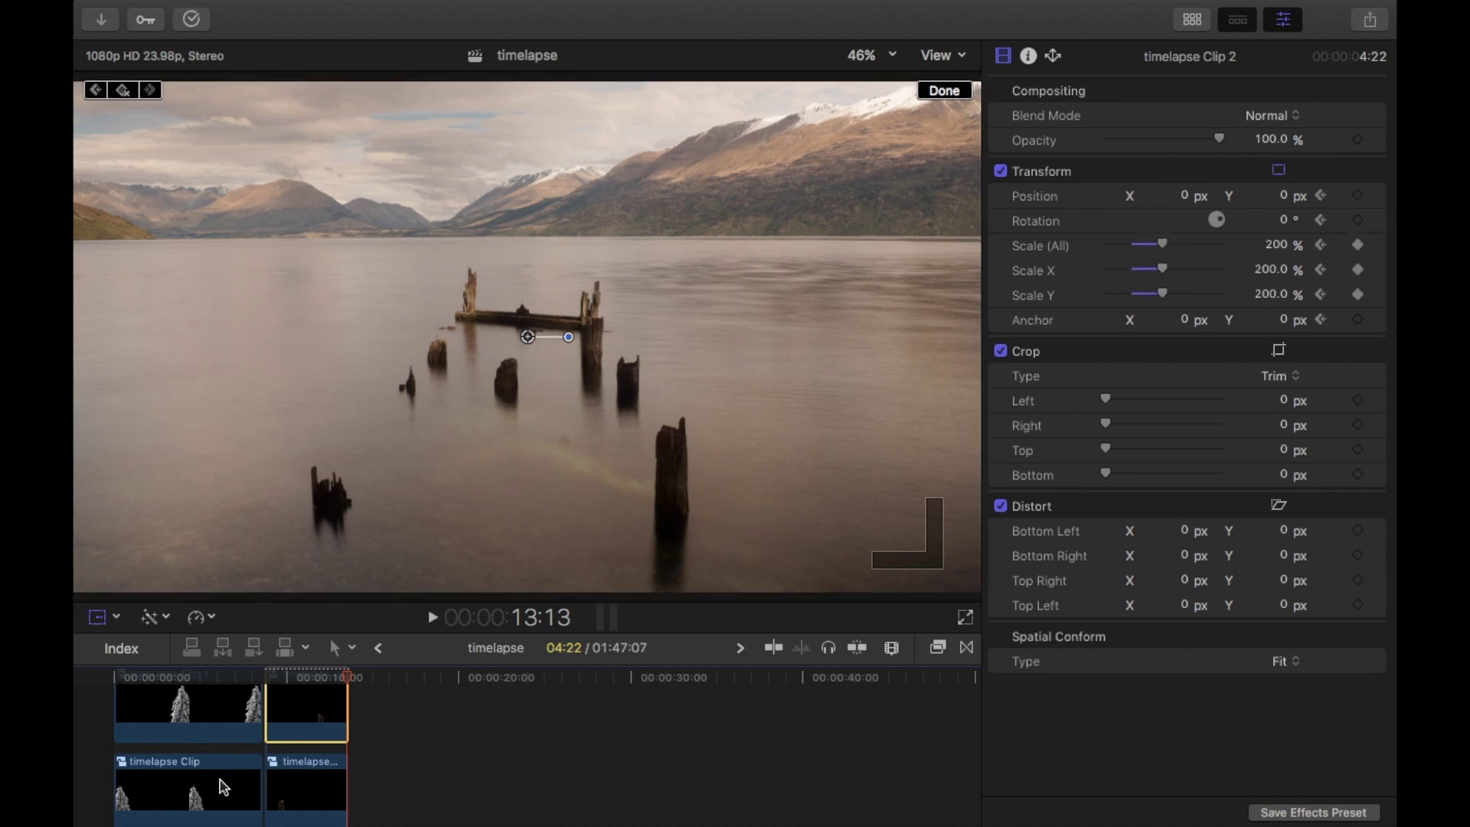
pyautogui.click(266, 694)
pyautogui.click(944, 90)
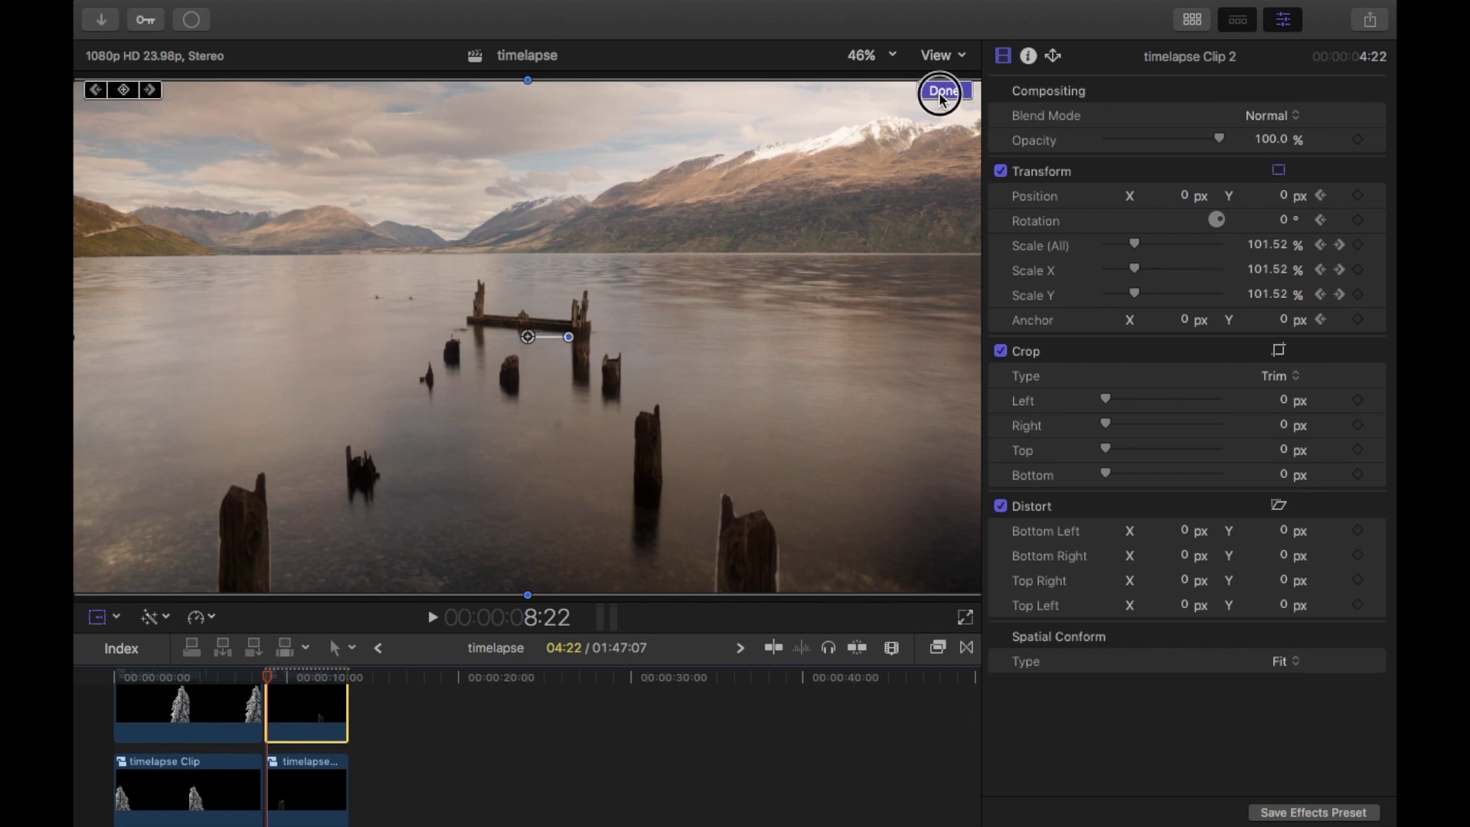
pyautogui.press('space')
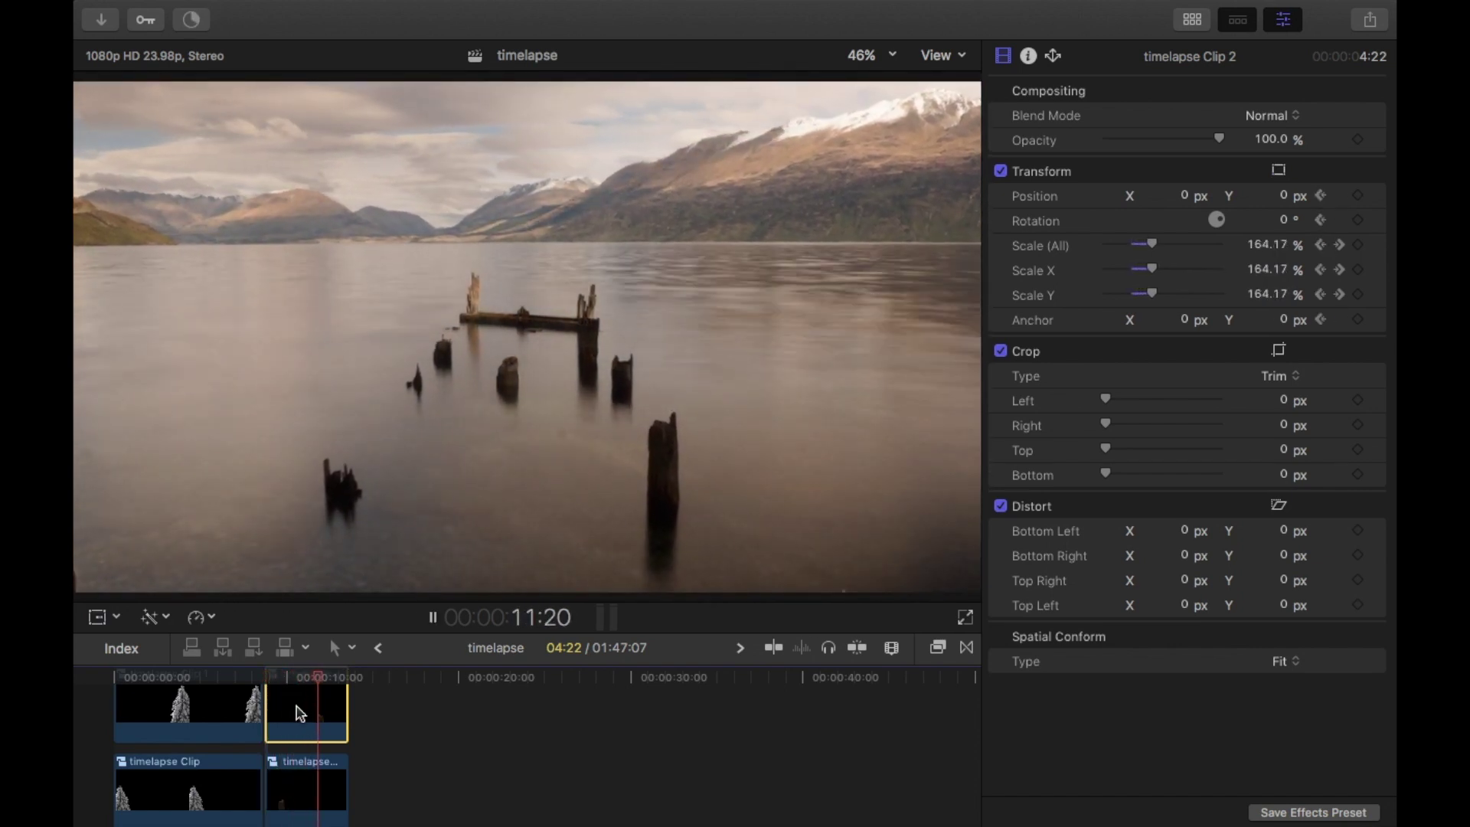
pyautogui.click(272, 689)
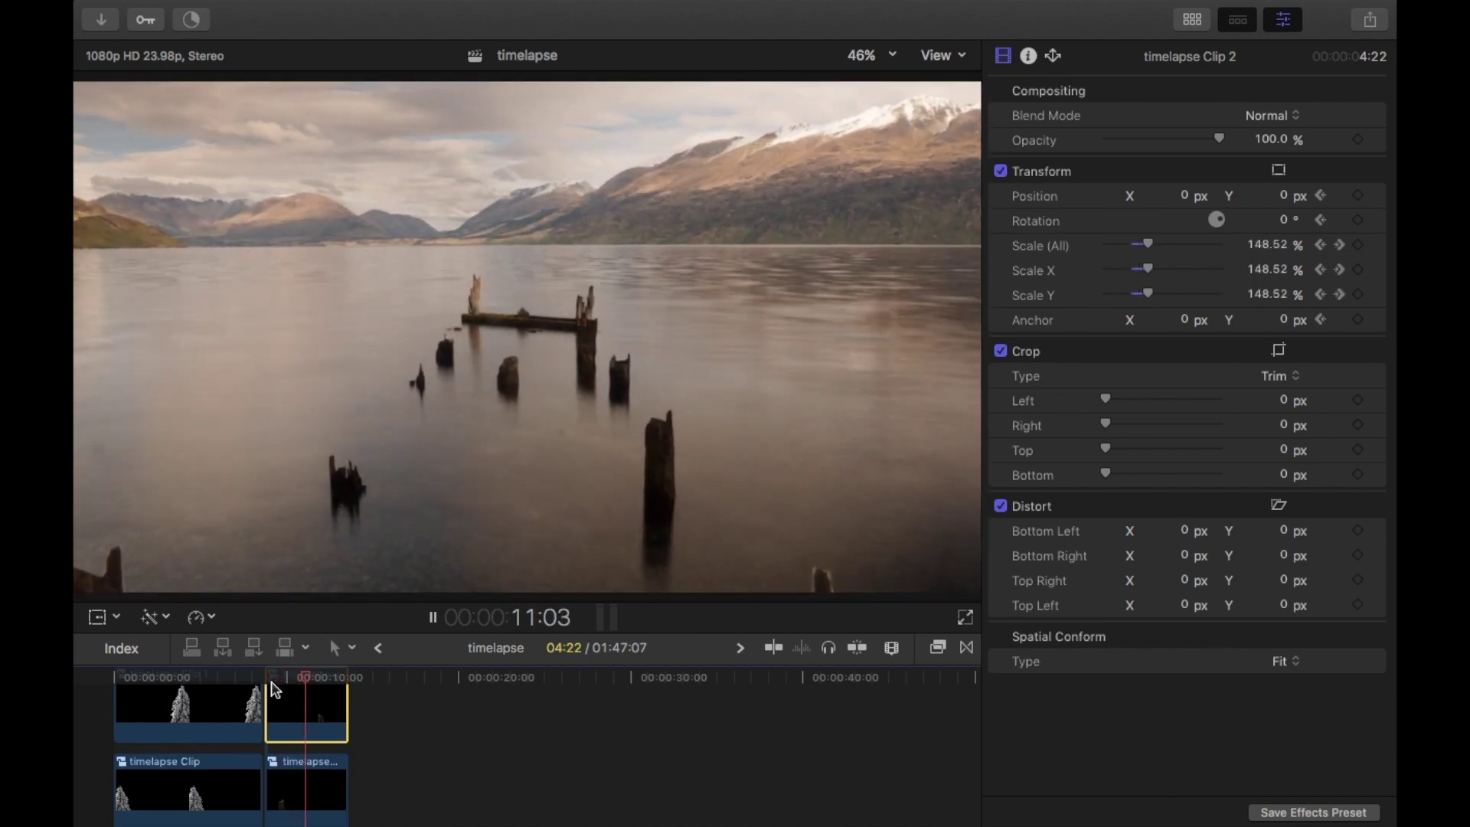
pyautogui.click(272, 687)
pyautogui.press('space')
pyautogui.scroll(2, 295, 696)
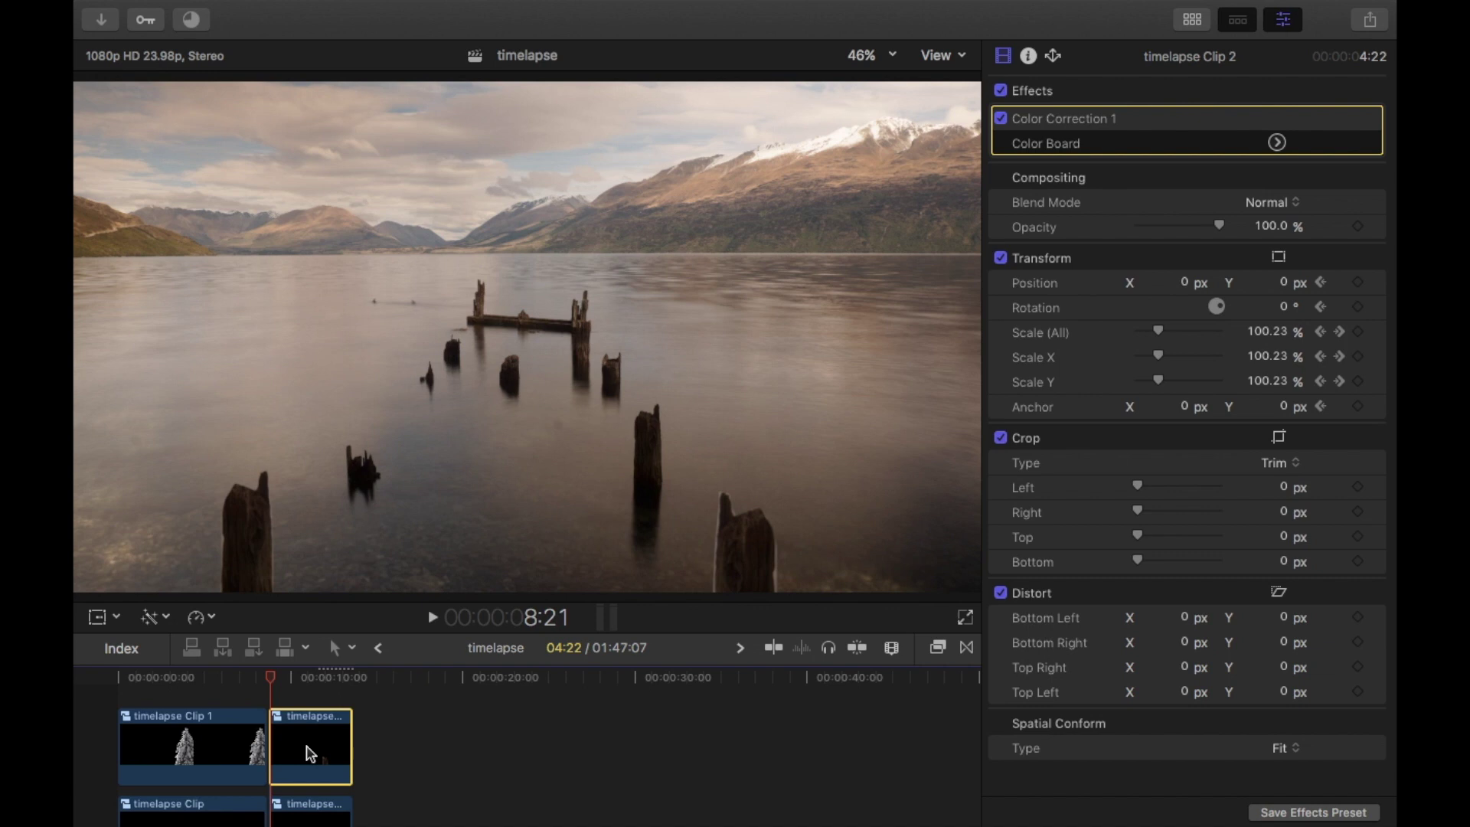
# Step: Open timelapse Clip 2, select the inner masked post clip and magnify the viewer to 200%
pyautogui.doubleClick(310, 754)
pyautogui.click(146, 719)
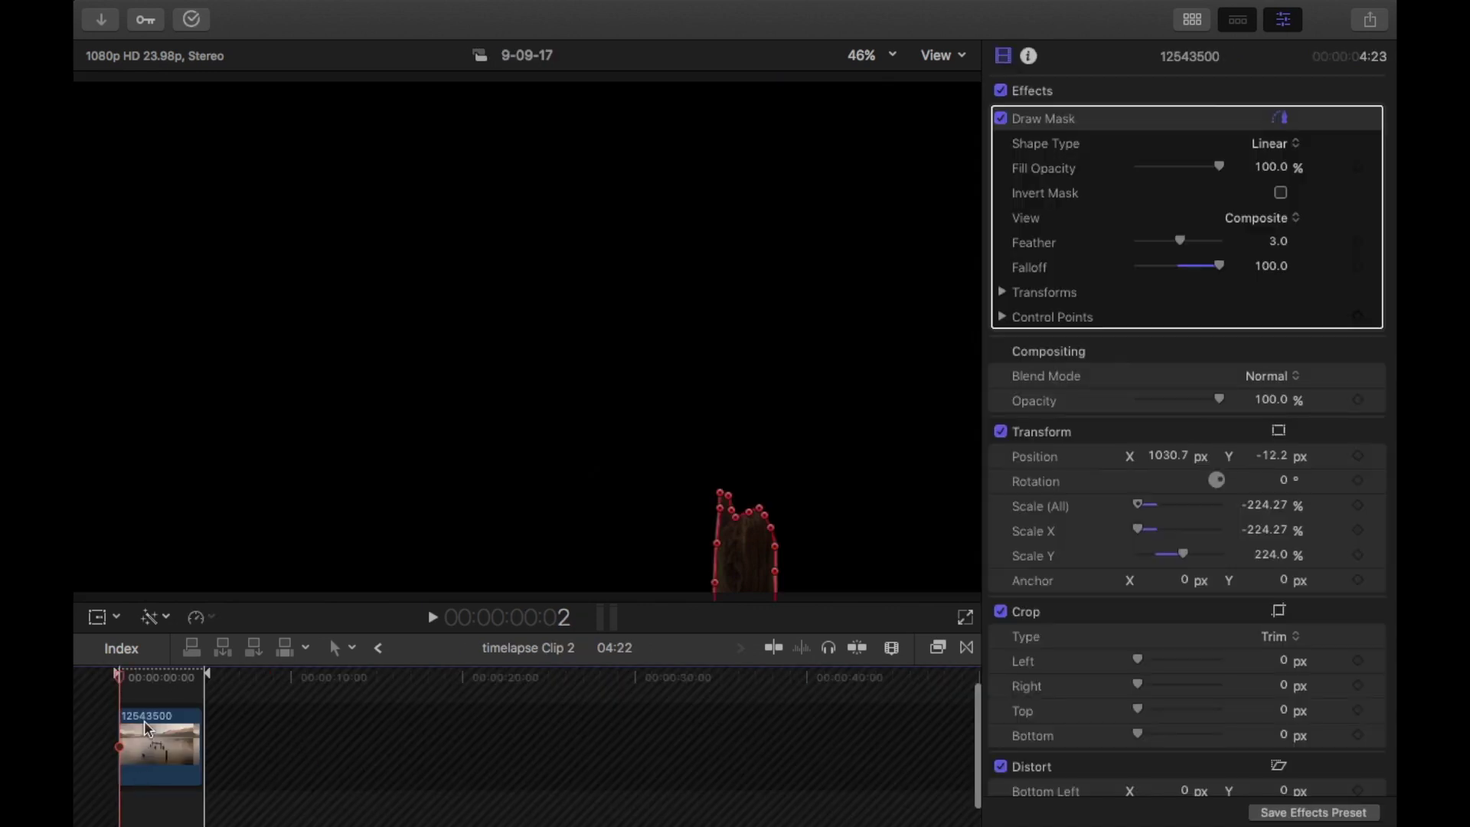
pyautogui.click(162, 685)
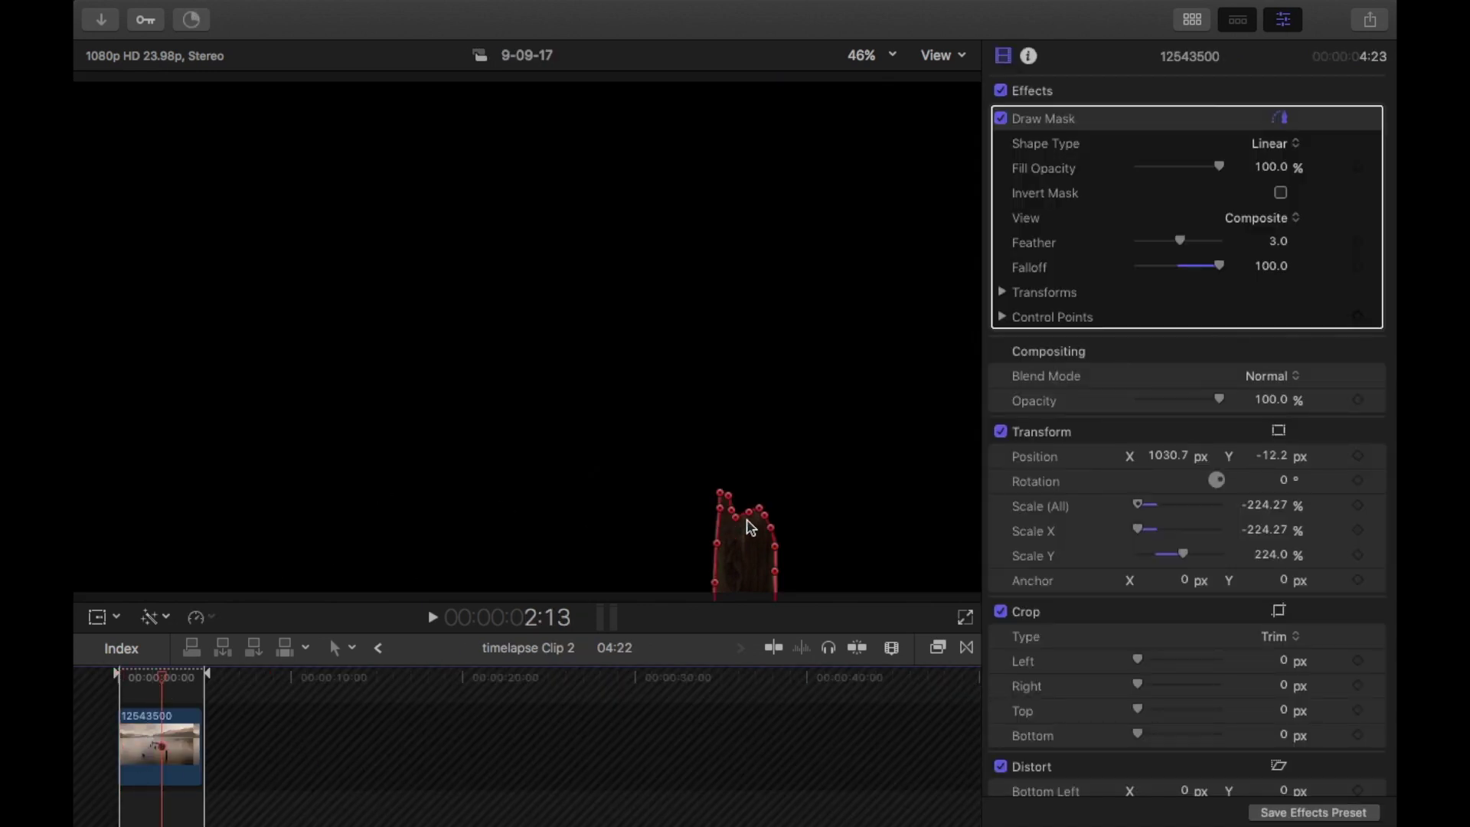
pyautogui.click(893, 55)
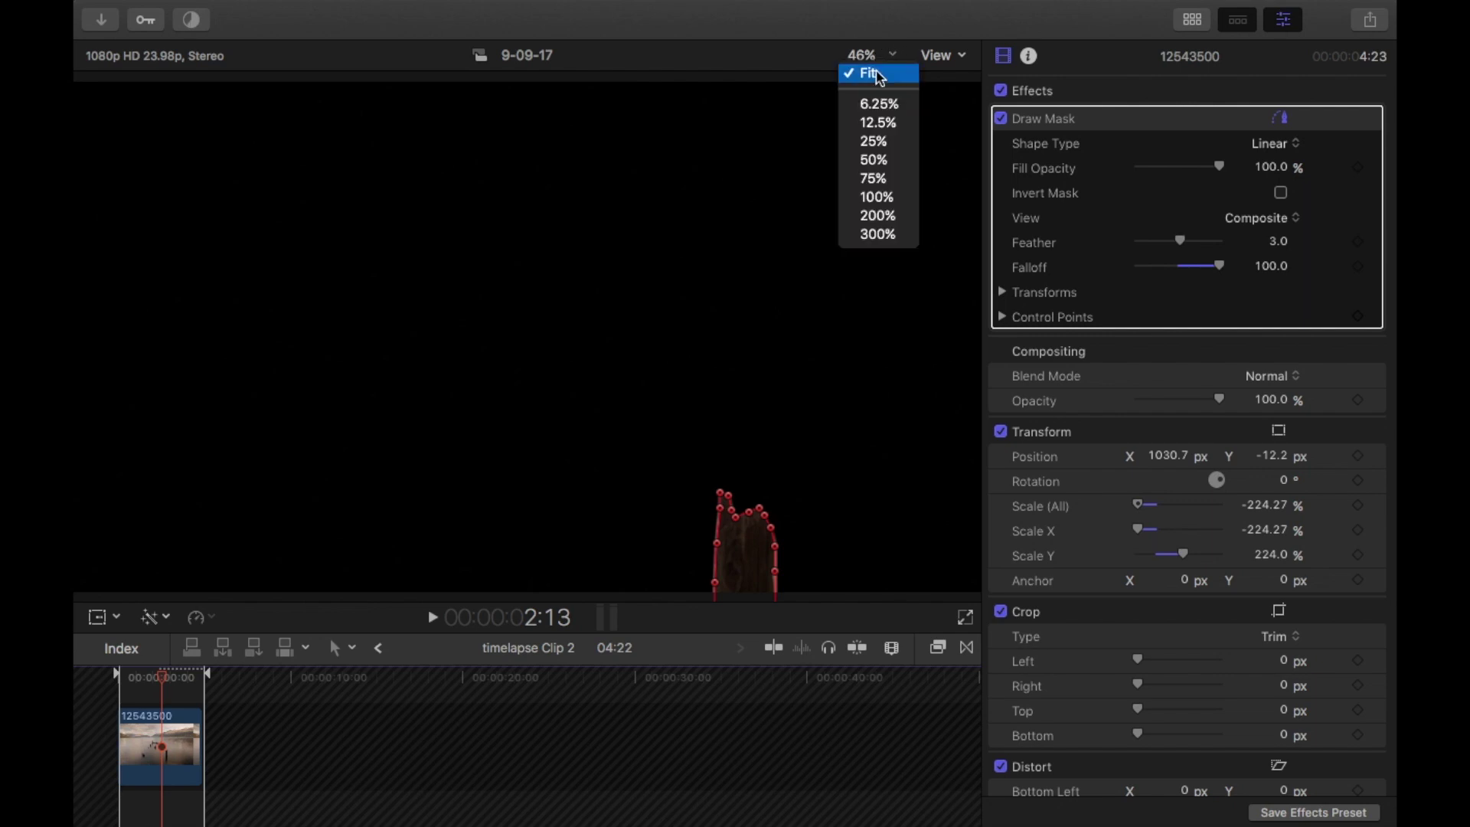
pyautogui.click(879, 216)
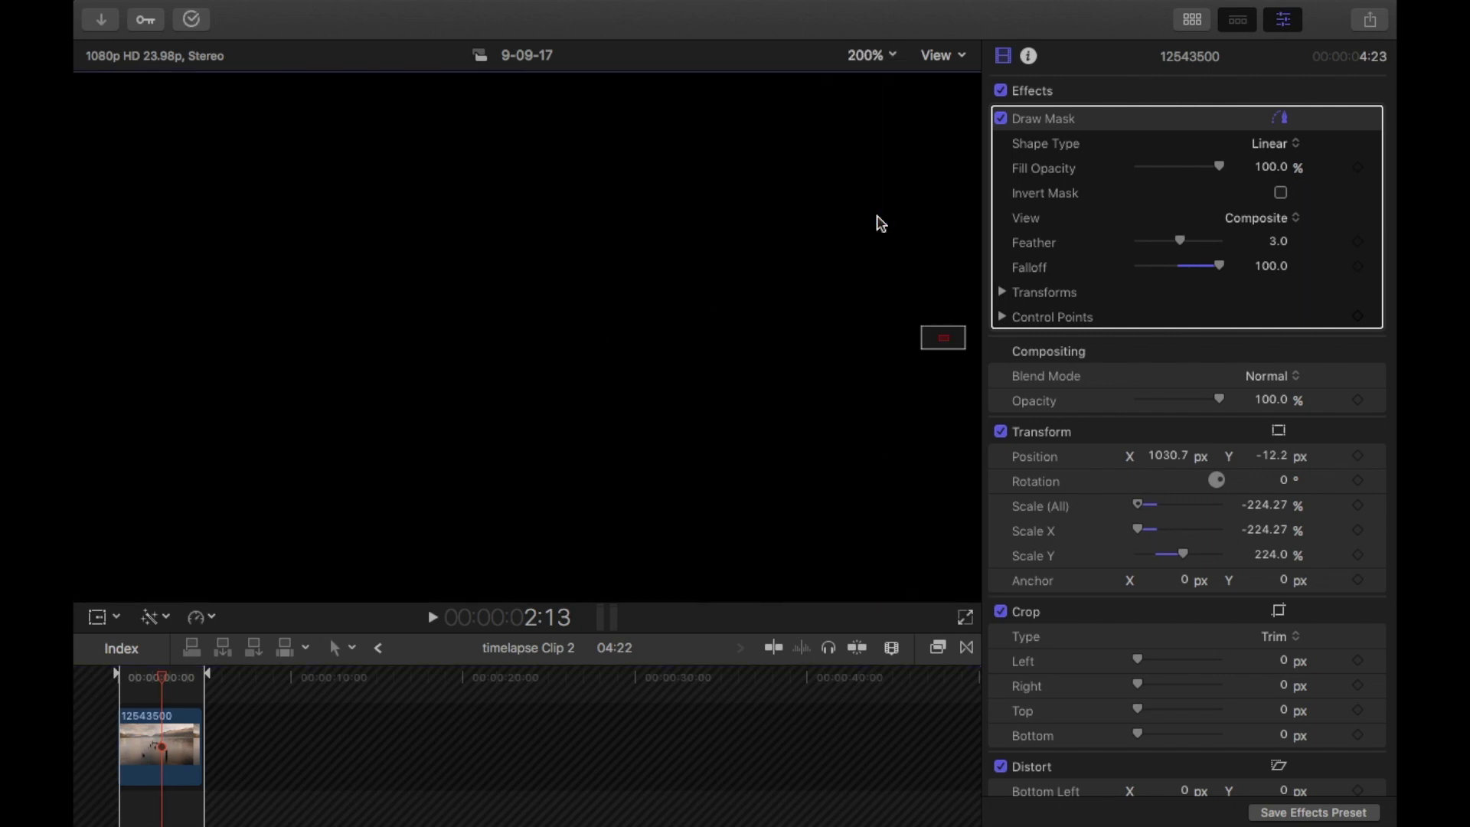
# Step: Nudge mask point 21 and the next point along the post's left edge
pyautogui.moveTo(945, 338); pyautogui.dragTo(952, 351)
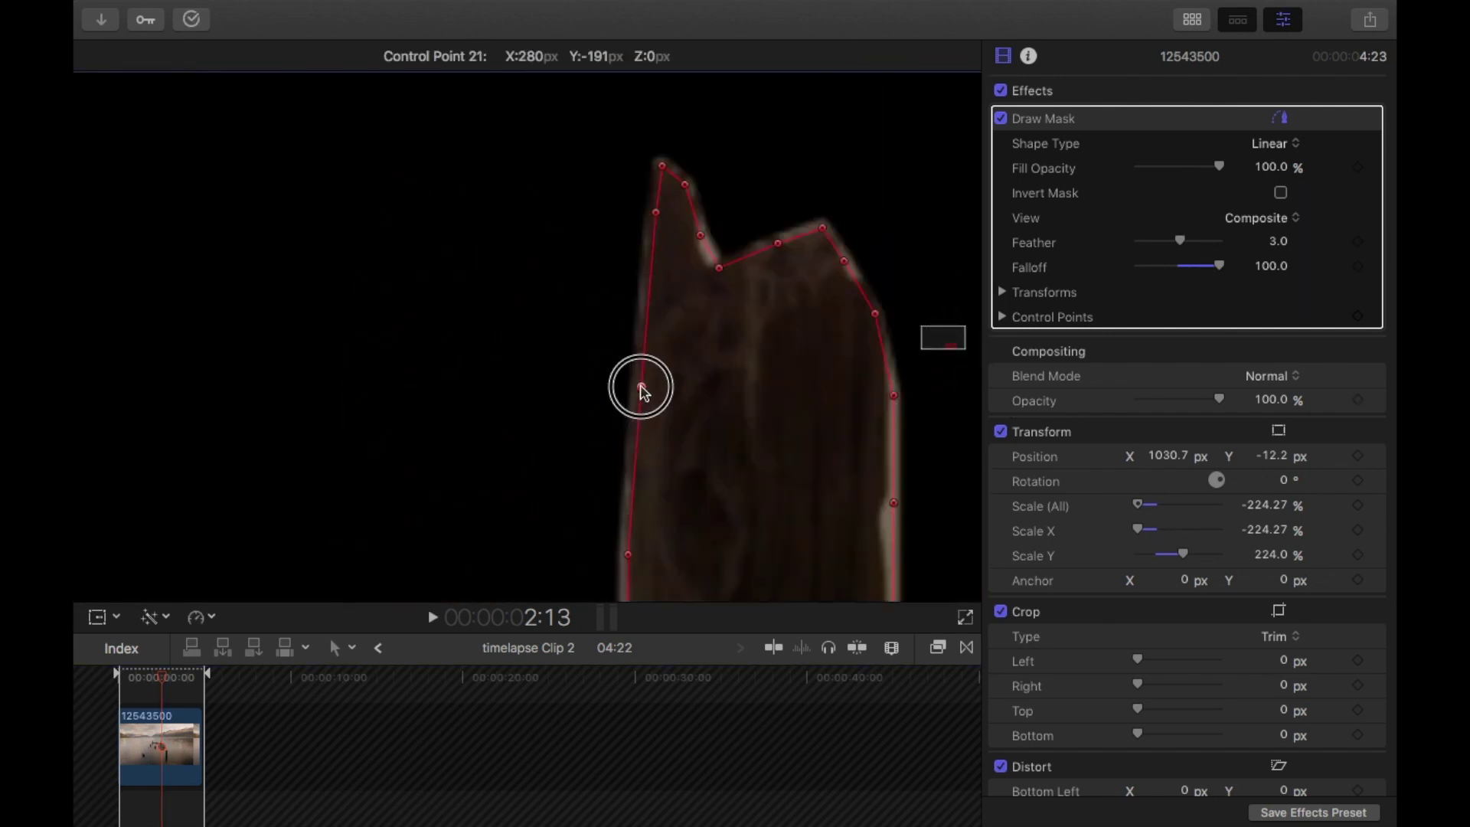
pyautogui.moveTo(640, 384); pyautogui.dragTo(647, 386)
pyautogui.moveTo(628, 554); pyautogui.dragTo(640, 551)
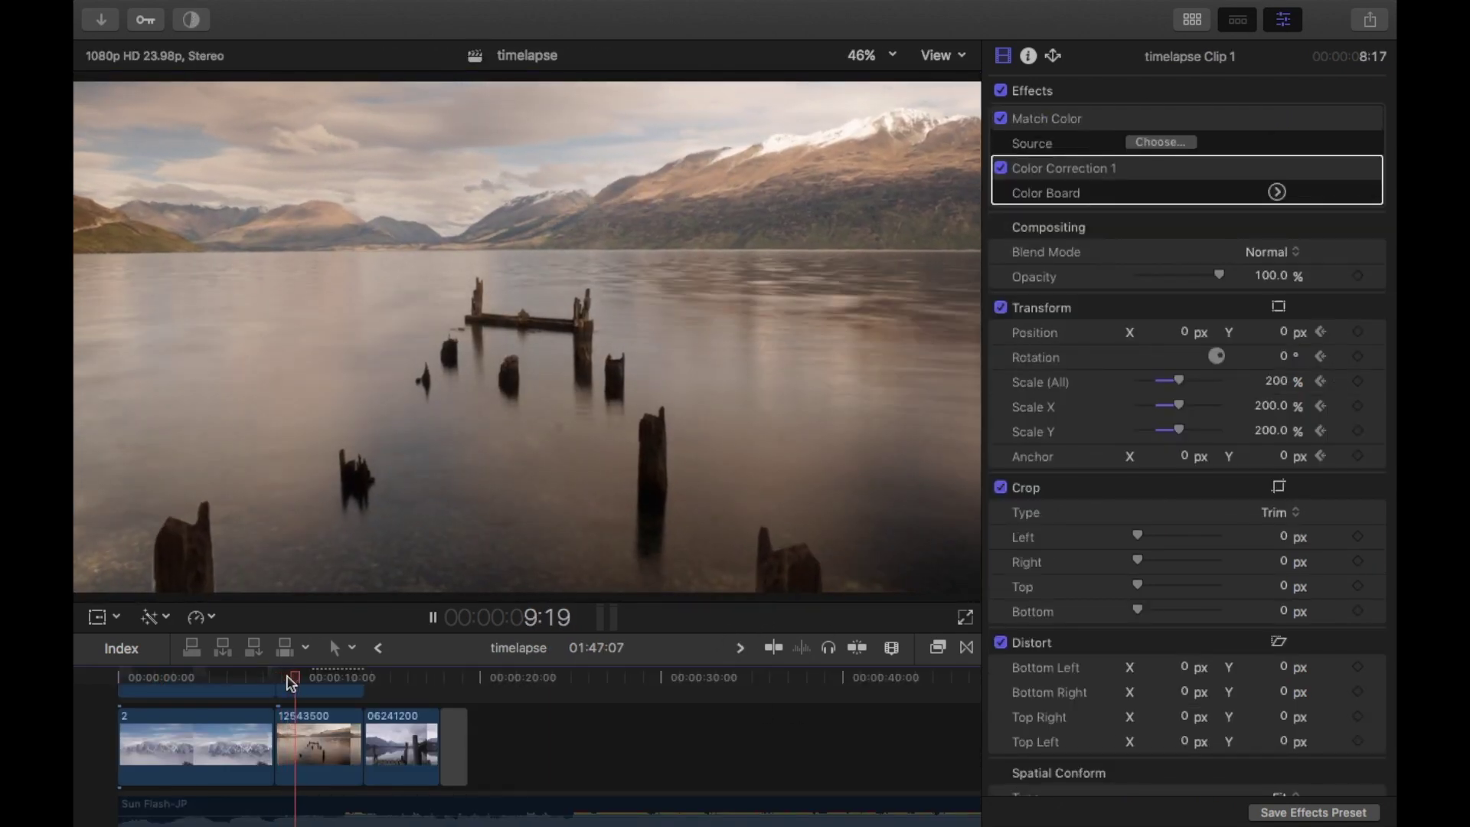
# Step: Apply the Draw Mask effect to clip 06241200
pyautogui.click(290, 684)
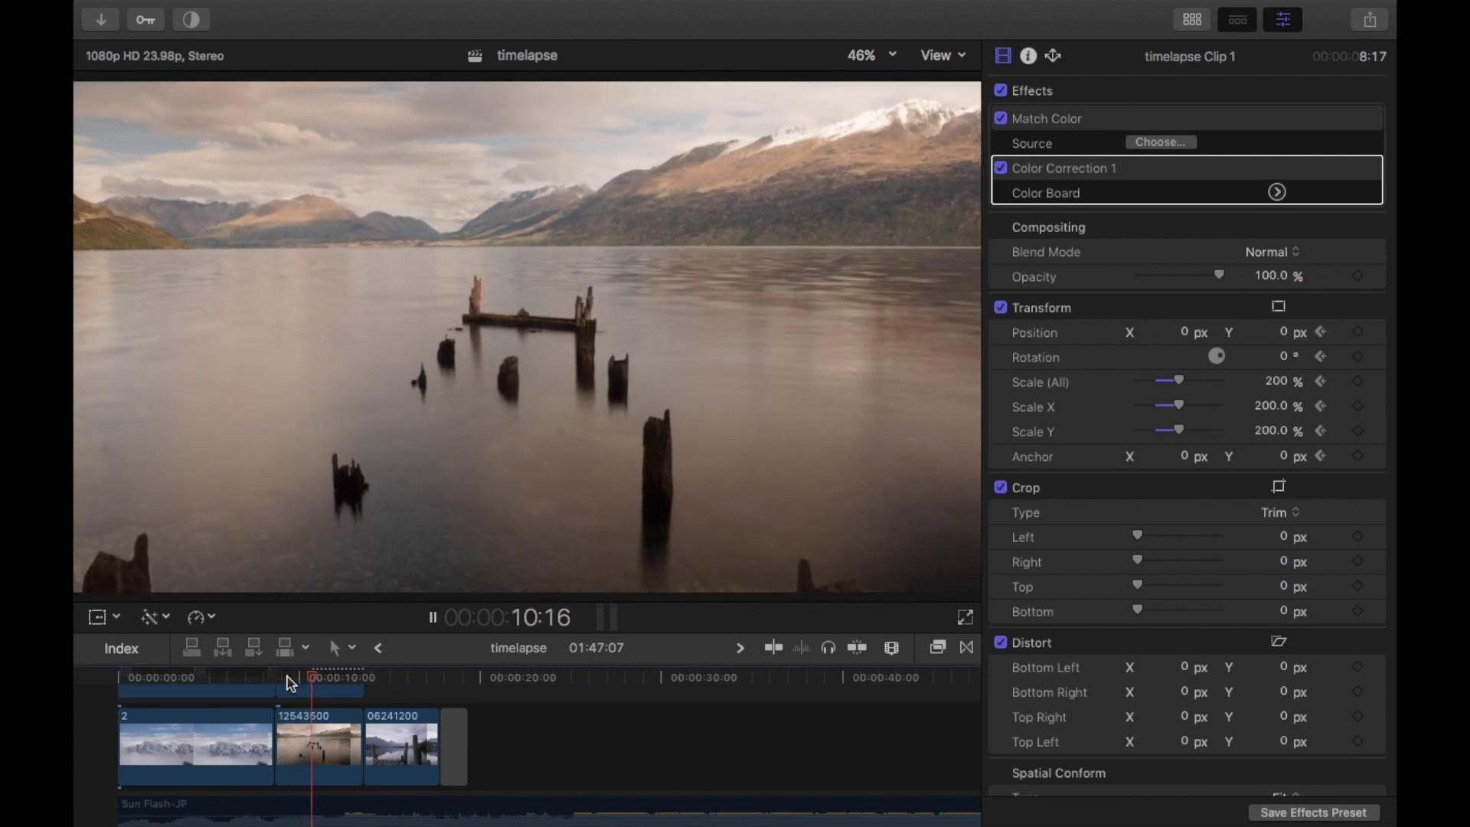
pyautogui.click(395, 678)
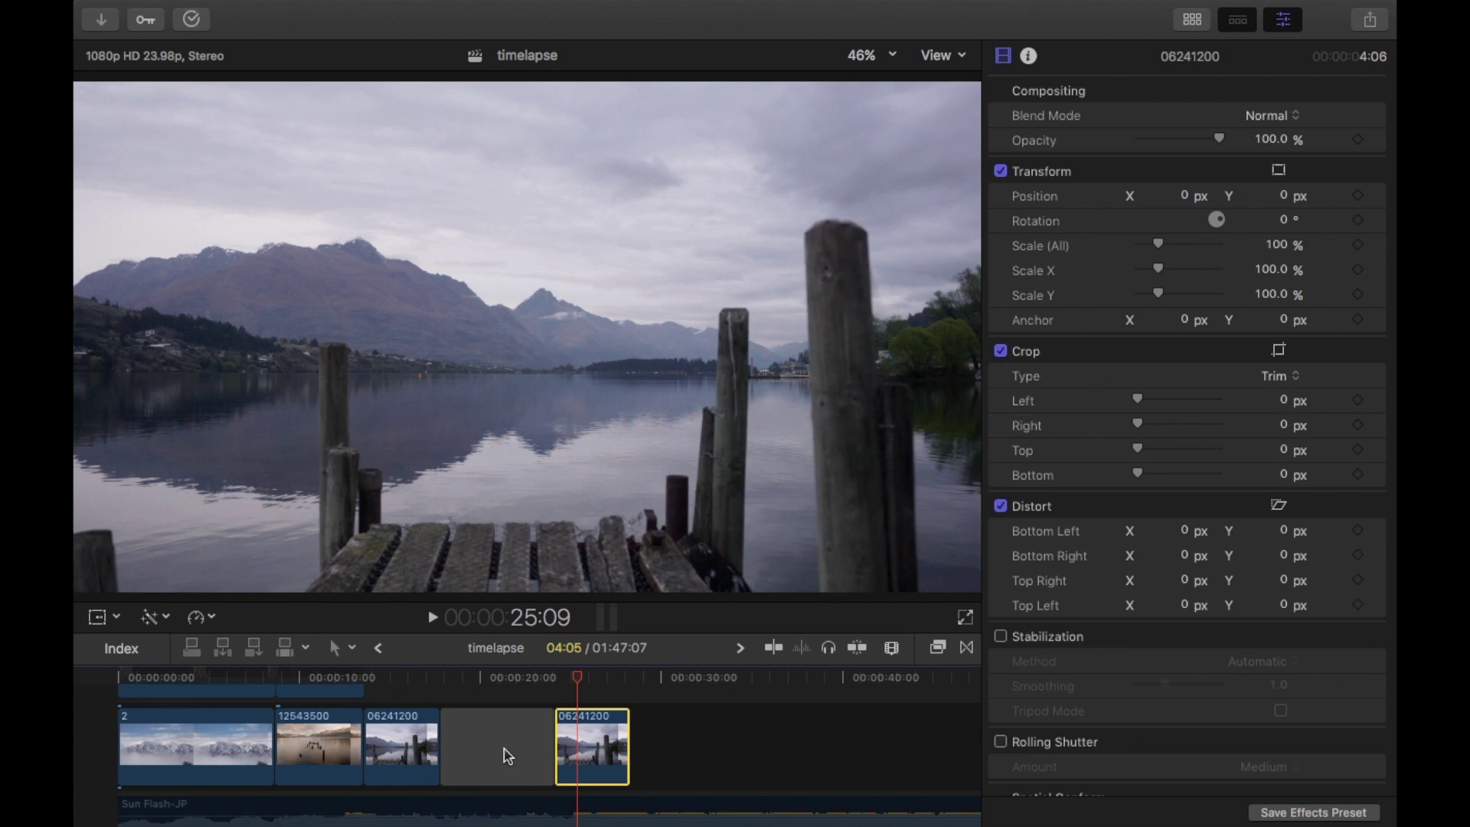
pyautogui.click(942, 646)
pyautogui.moveTo(797, 737); pyautogui.dragTo(565, 746)
pyautogui.click(938, 647)
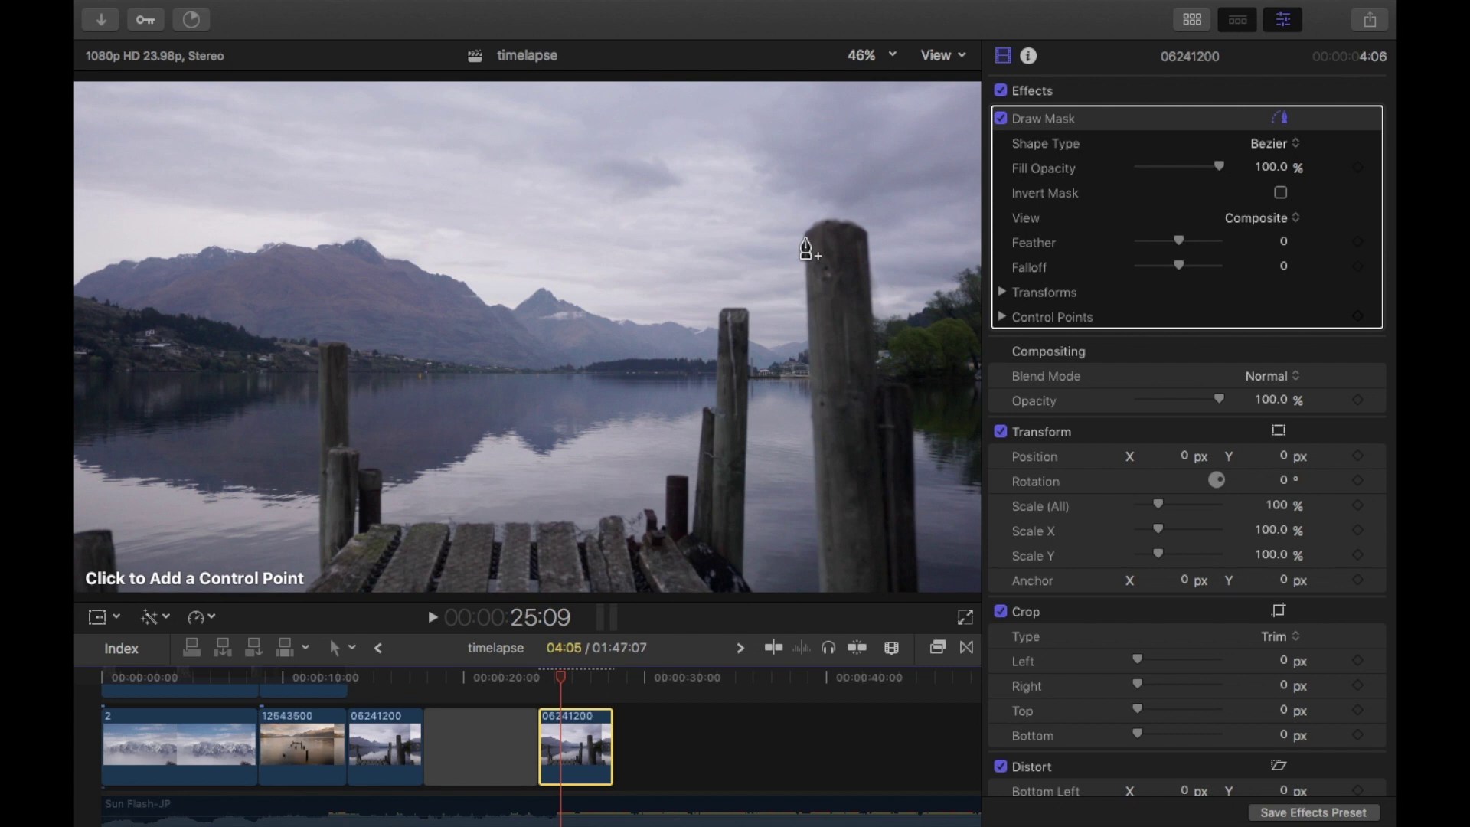
# Step: Outline the tall post with mask points and lift the clip above the storyline near 13 seconds
pyautogui.click(804, 237)
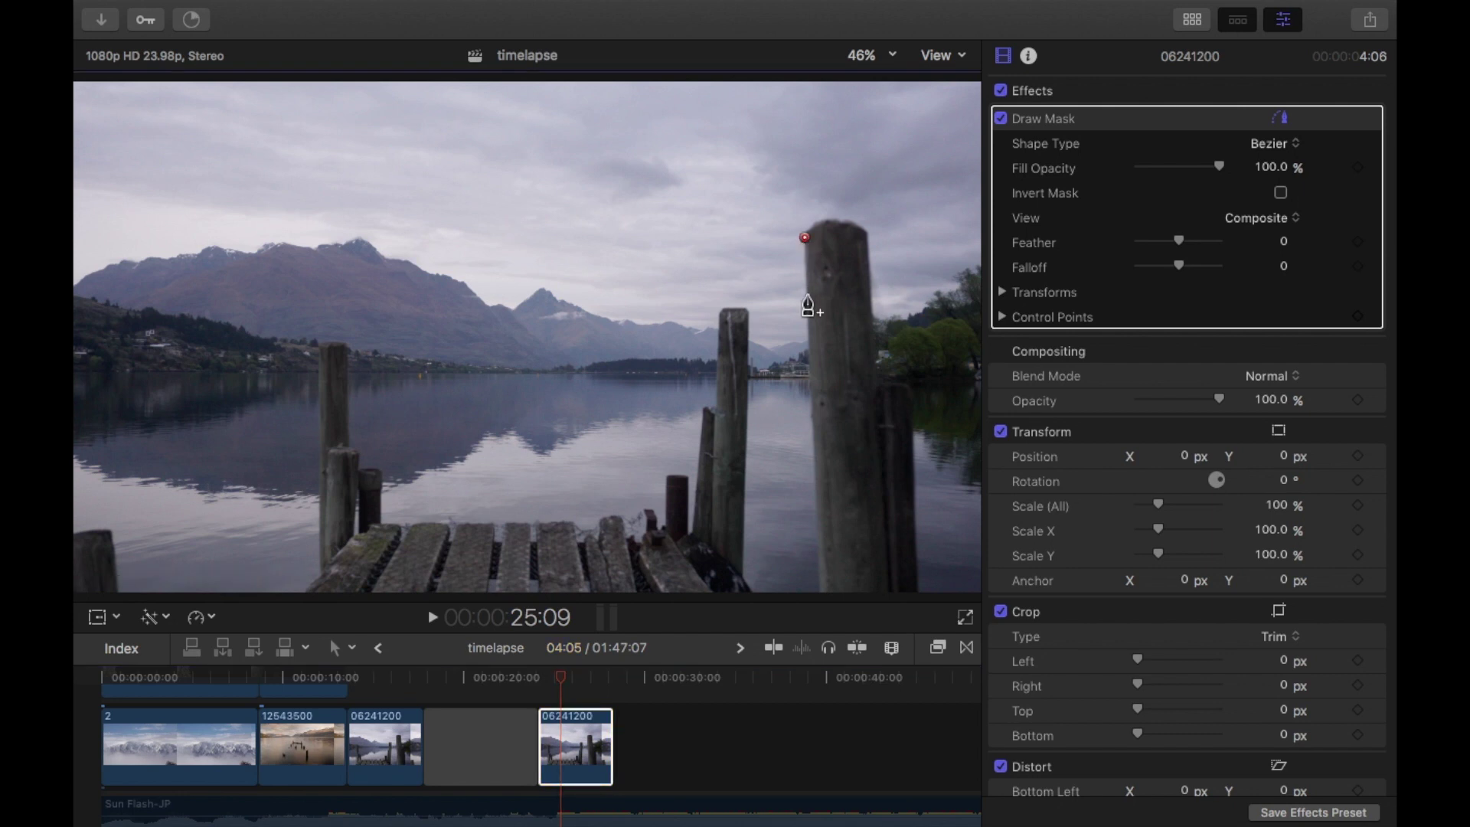
pyautogui.click(813, 429)
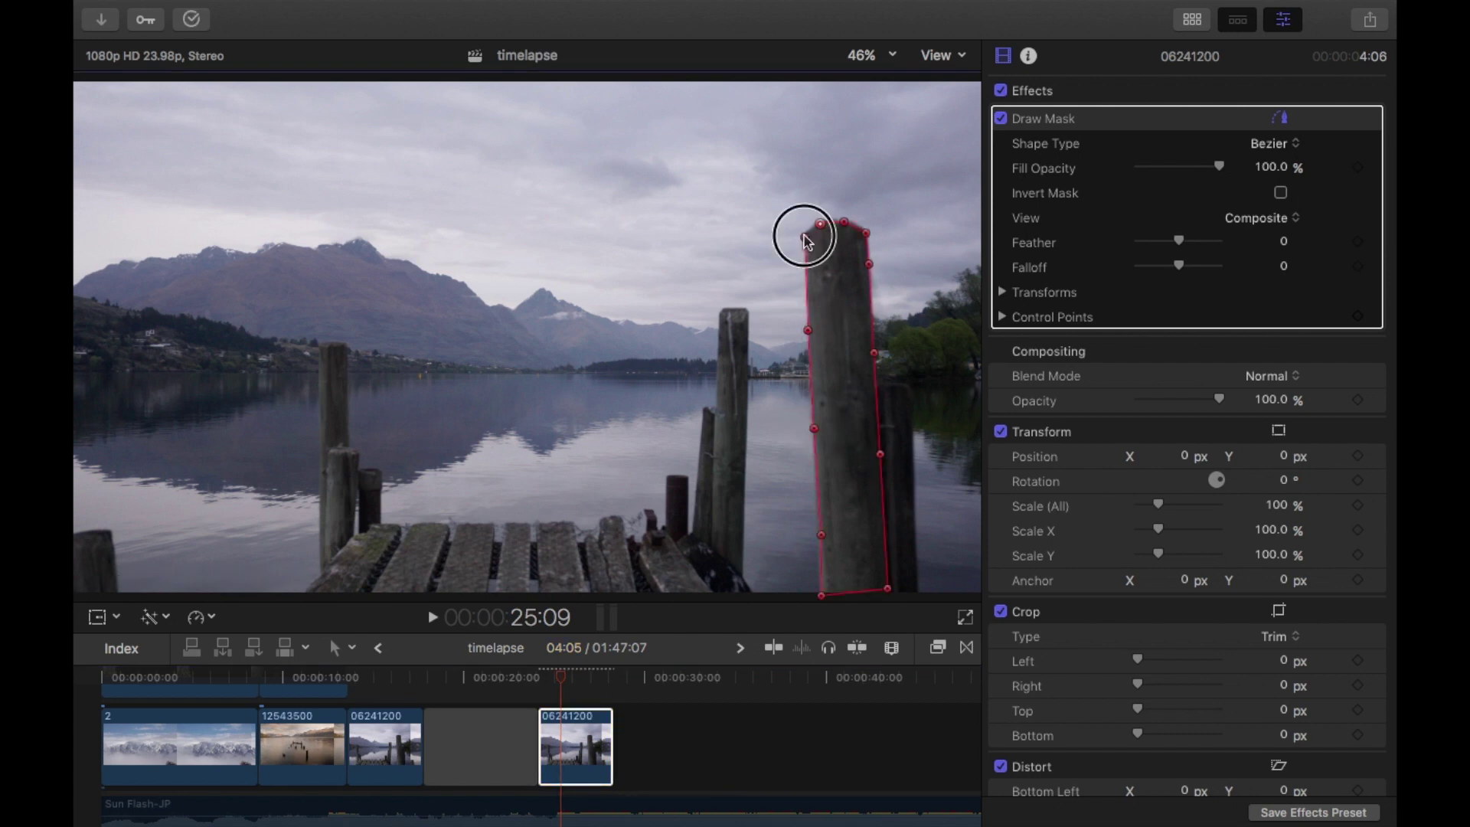
pyautogui.click(804, 237)
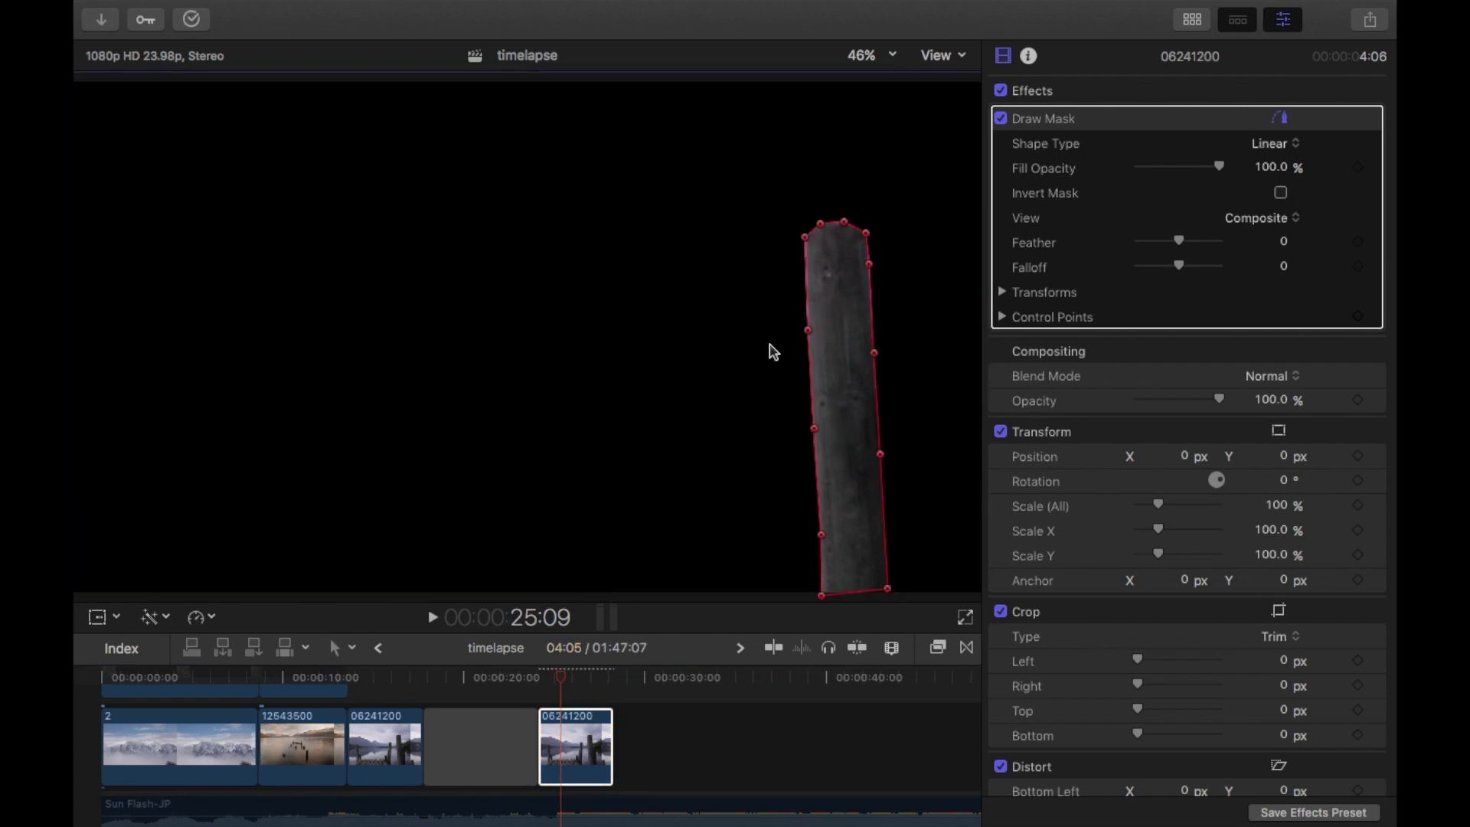
pyautogui.click(591, 753)
pyautogui.moveTo(577, 757); pyautogui.dragTo(396, 732)
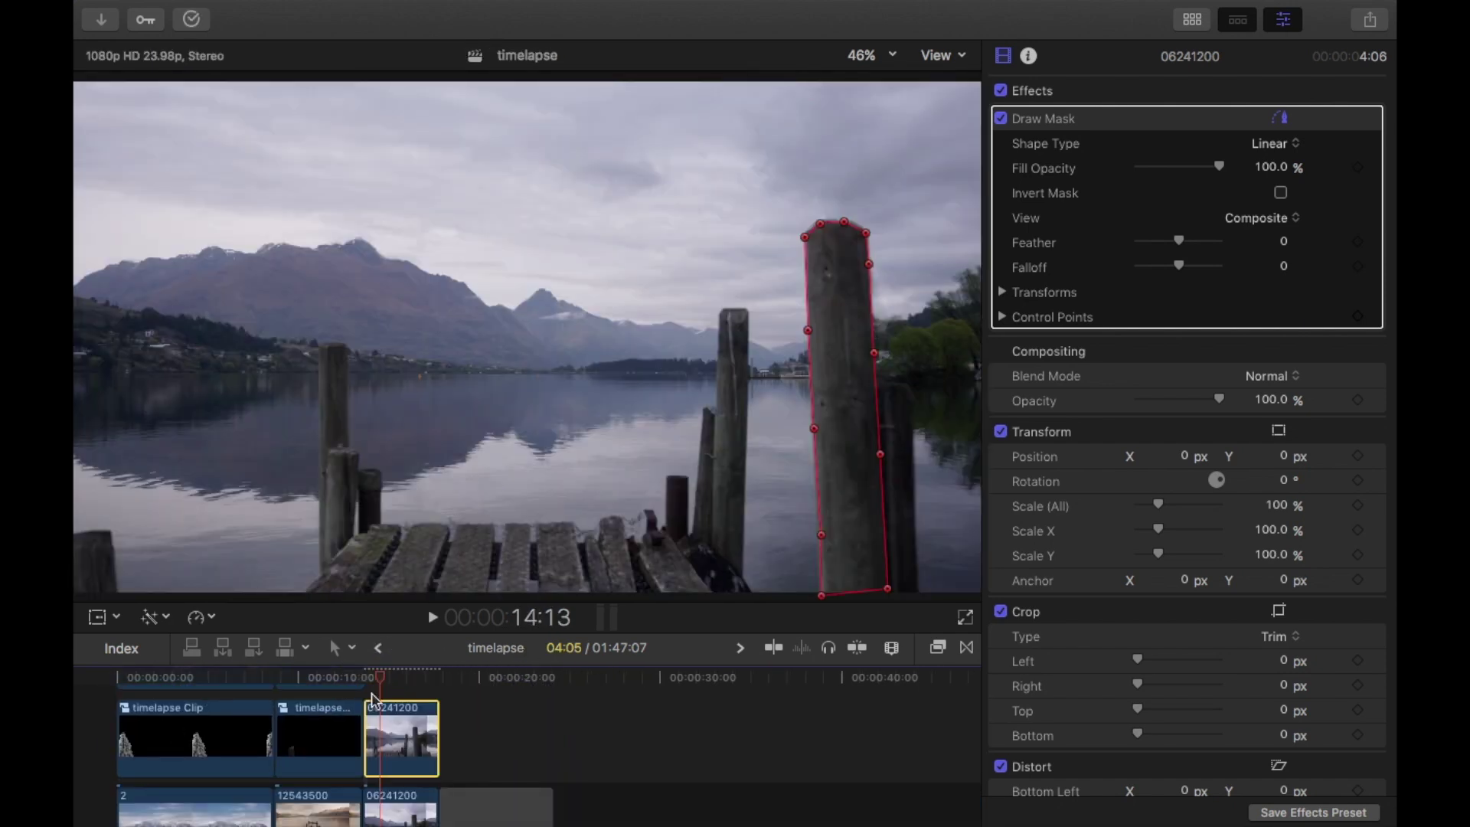
# Step: Move the masked post to the frame's left edge, enlarged to 114%
pyautogui.click(96, 617)
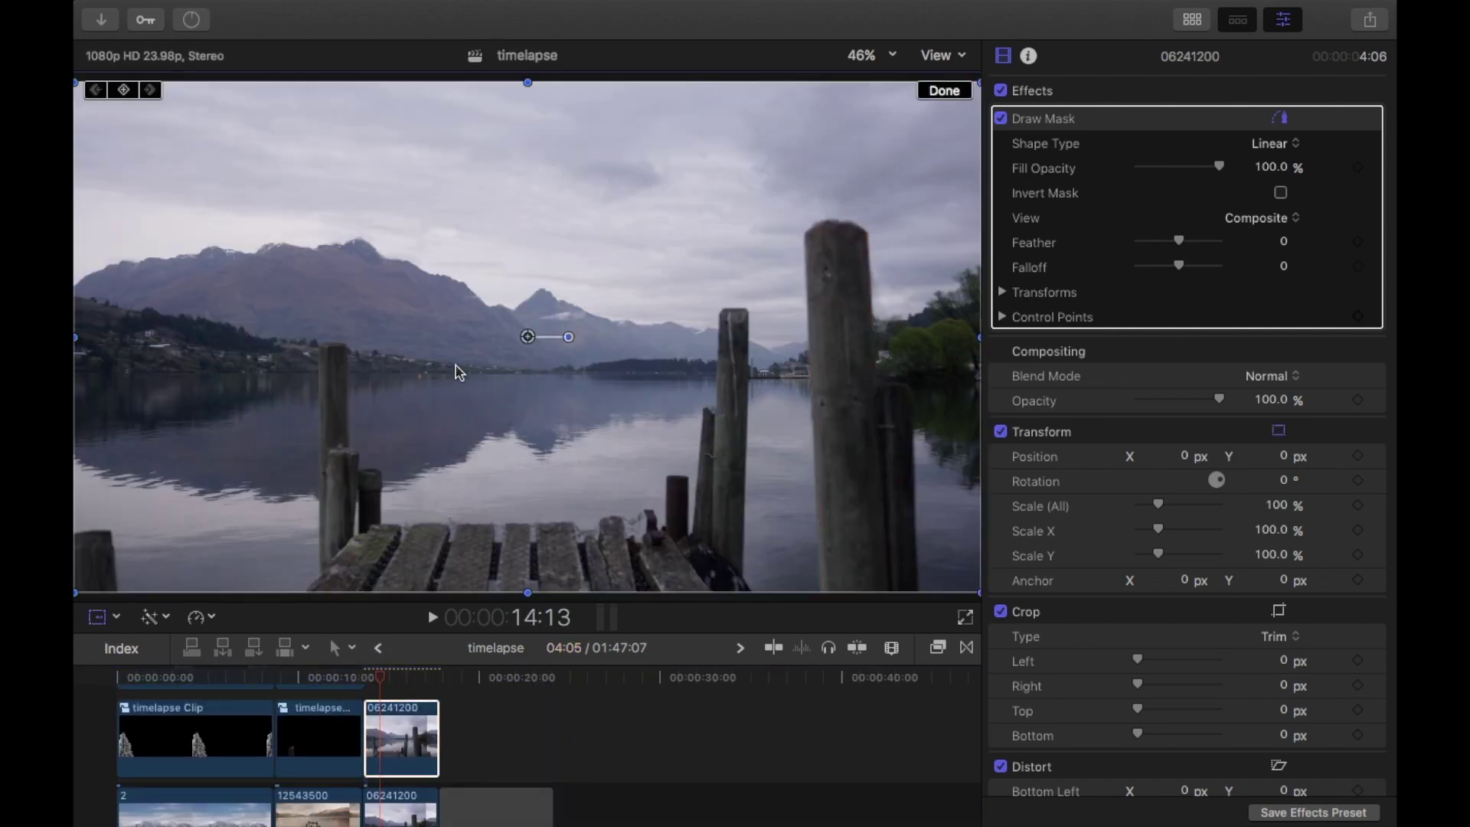
pyautogui.moveTo(528, 337); pyautogui.dragTo(153, 352)
pyautogui.click(434, 345)
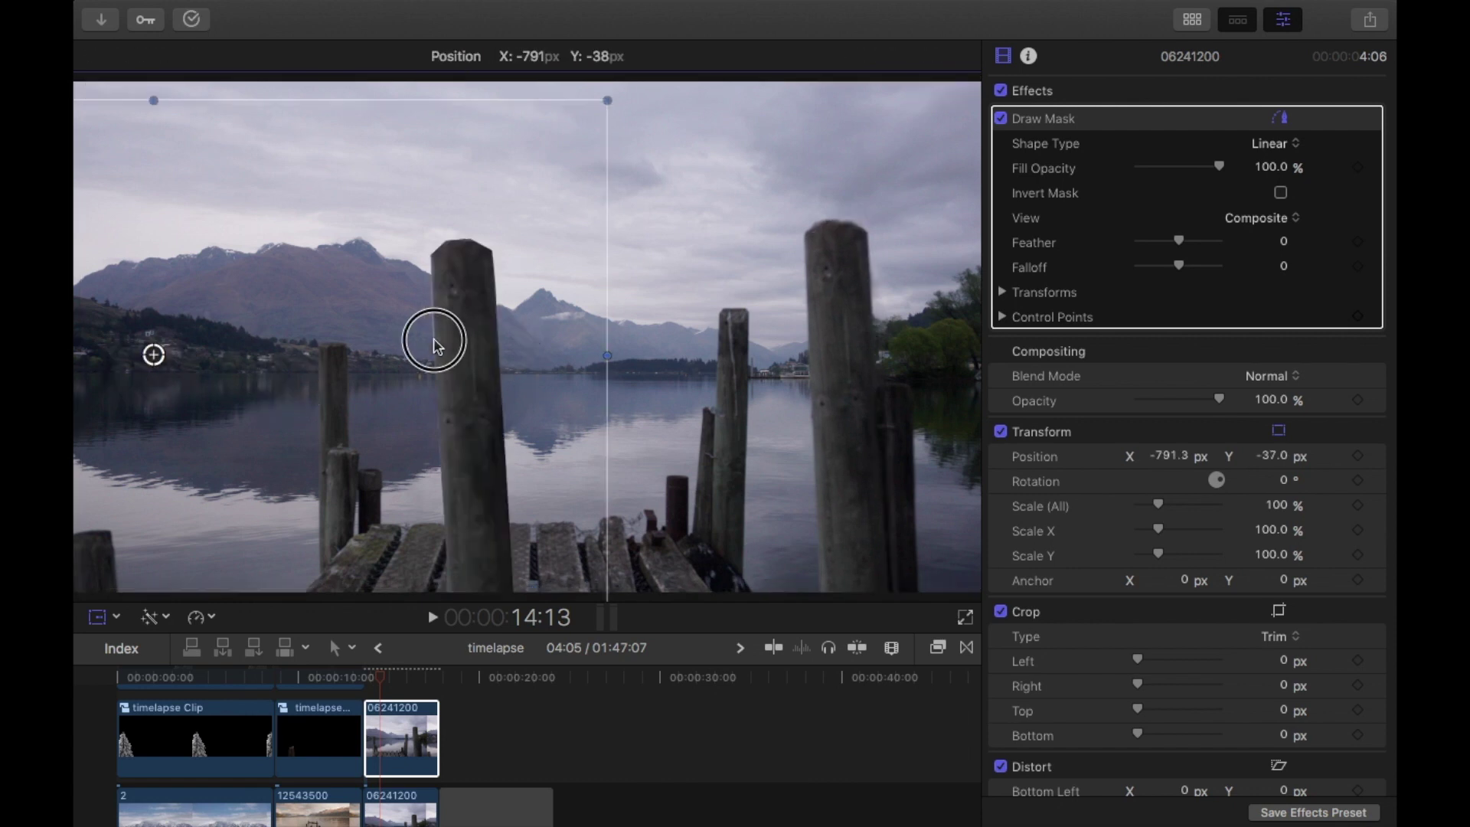
pyautogui.moveTo(434, 345); pyautogui.dragTo(146, 494)
pyautogui.click(403, 758)
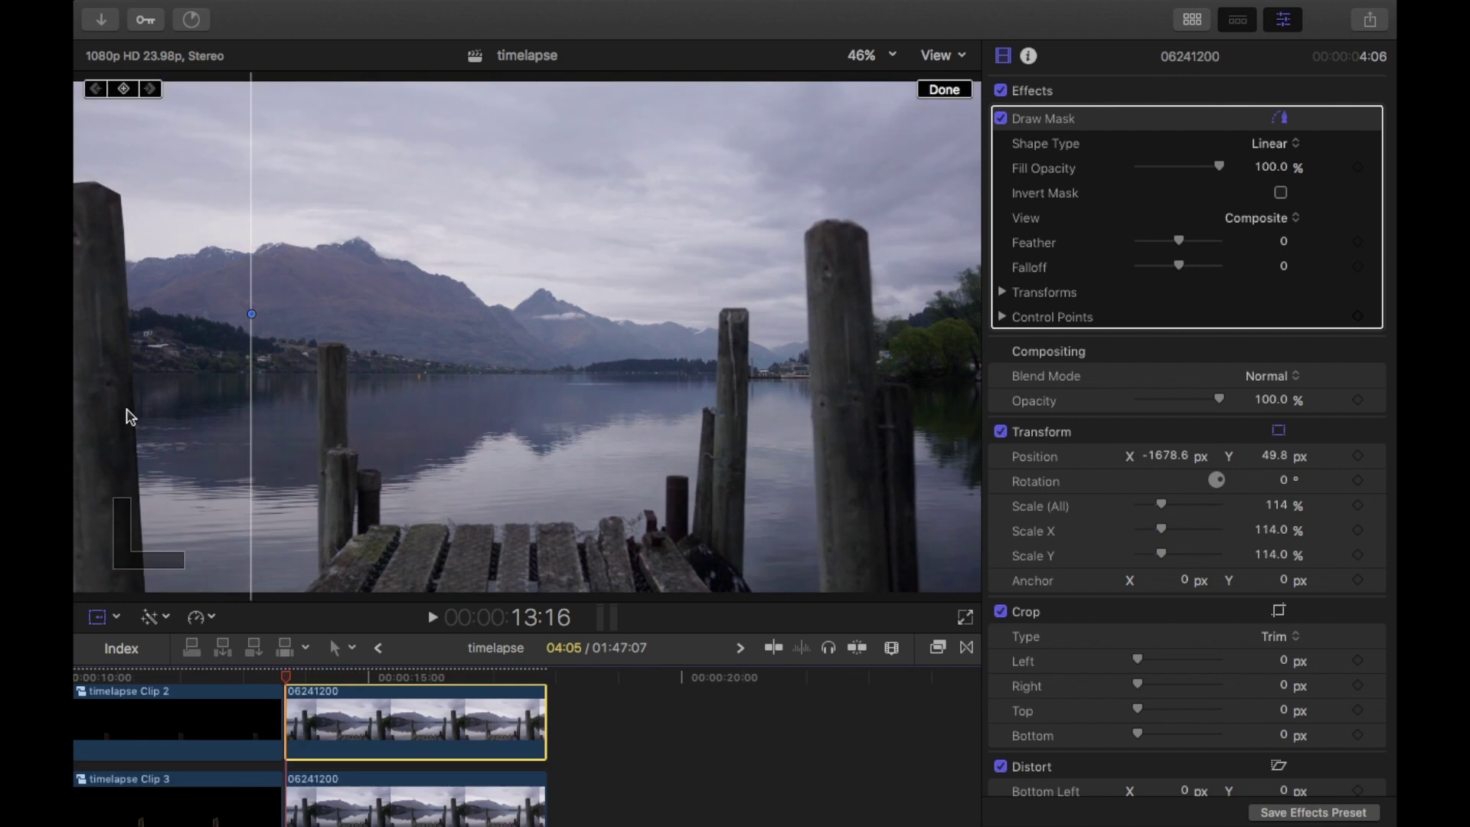
# Step: Move and enlarge another post copy at the frame's right edge
pyautogui.moveTo(226, 407); pyautogui.dragTo(666, 500)
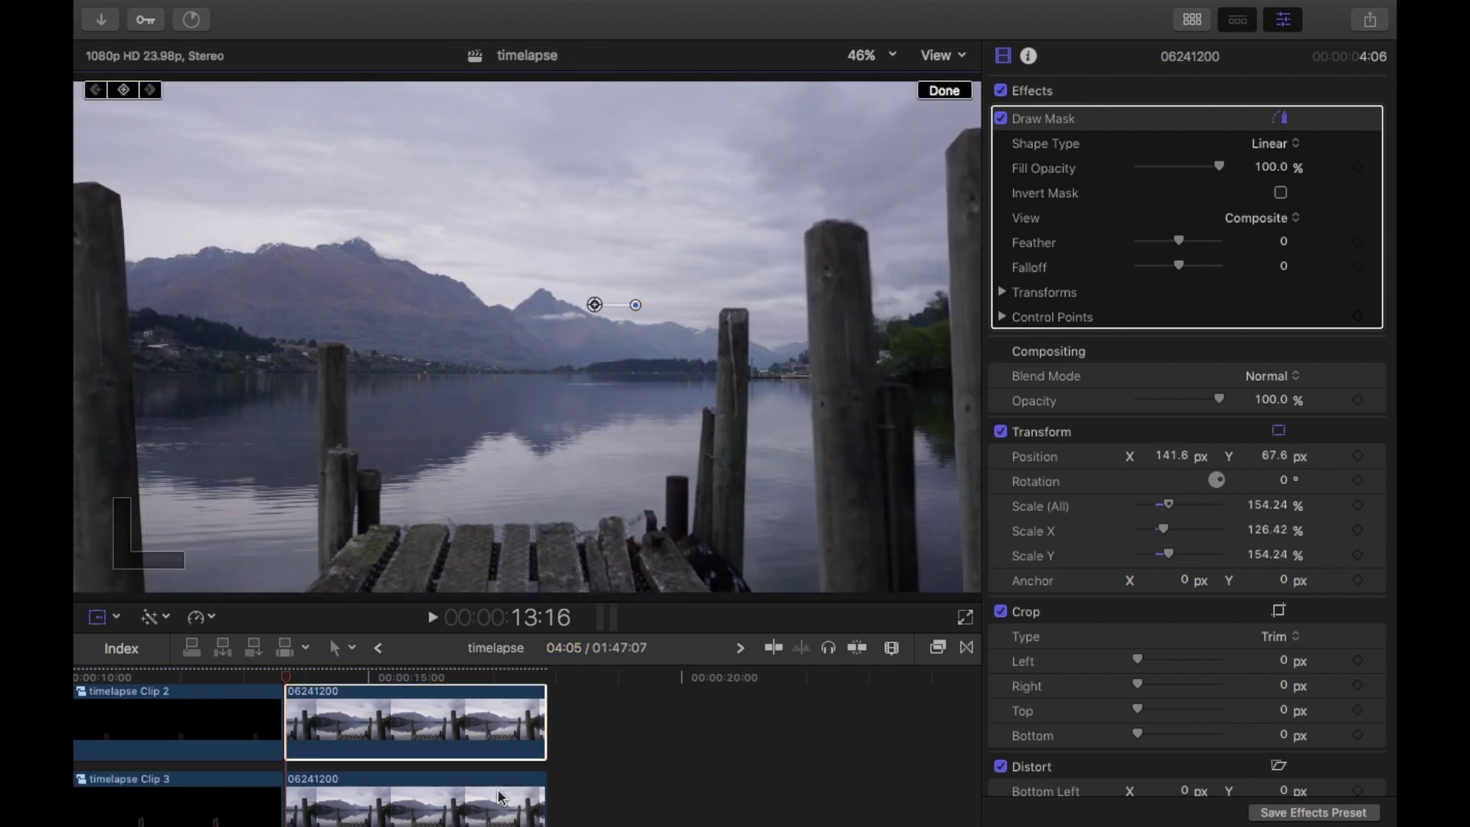
pyautogui.click(416, 739)
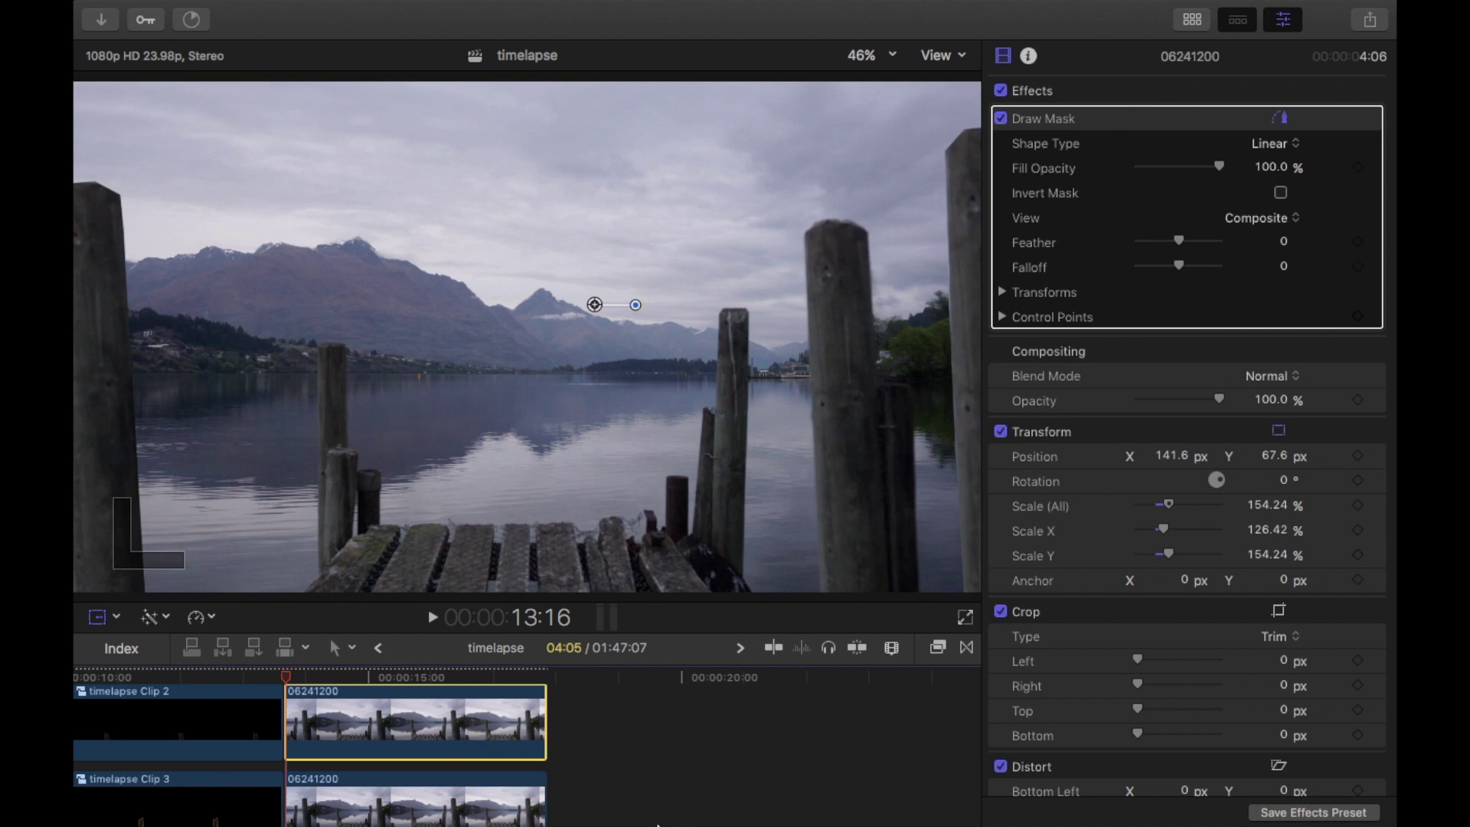
pyautogui.rightClick(398, 737)
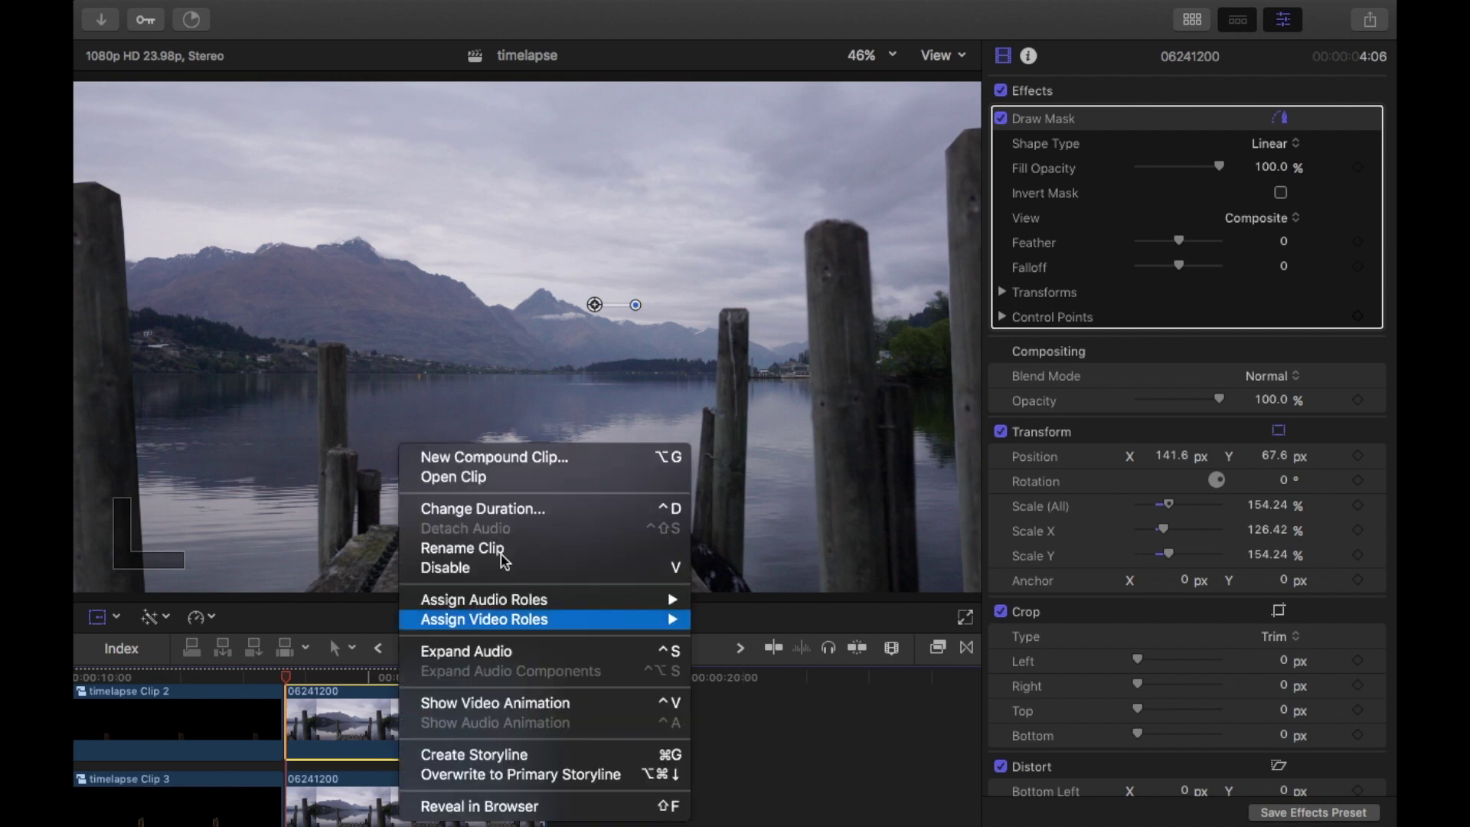
# Step: Combine the post clips into timelapse Clip 5 and keyframe their scale from 100% to 115%
pyautogui.click(519, 461)
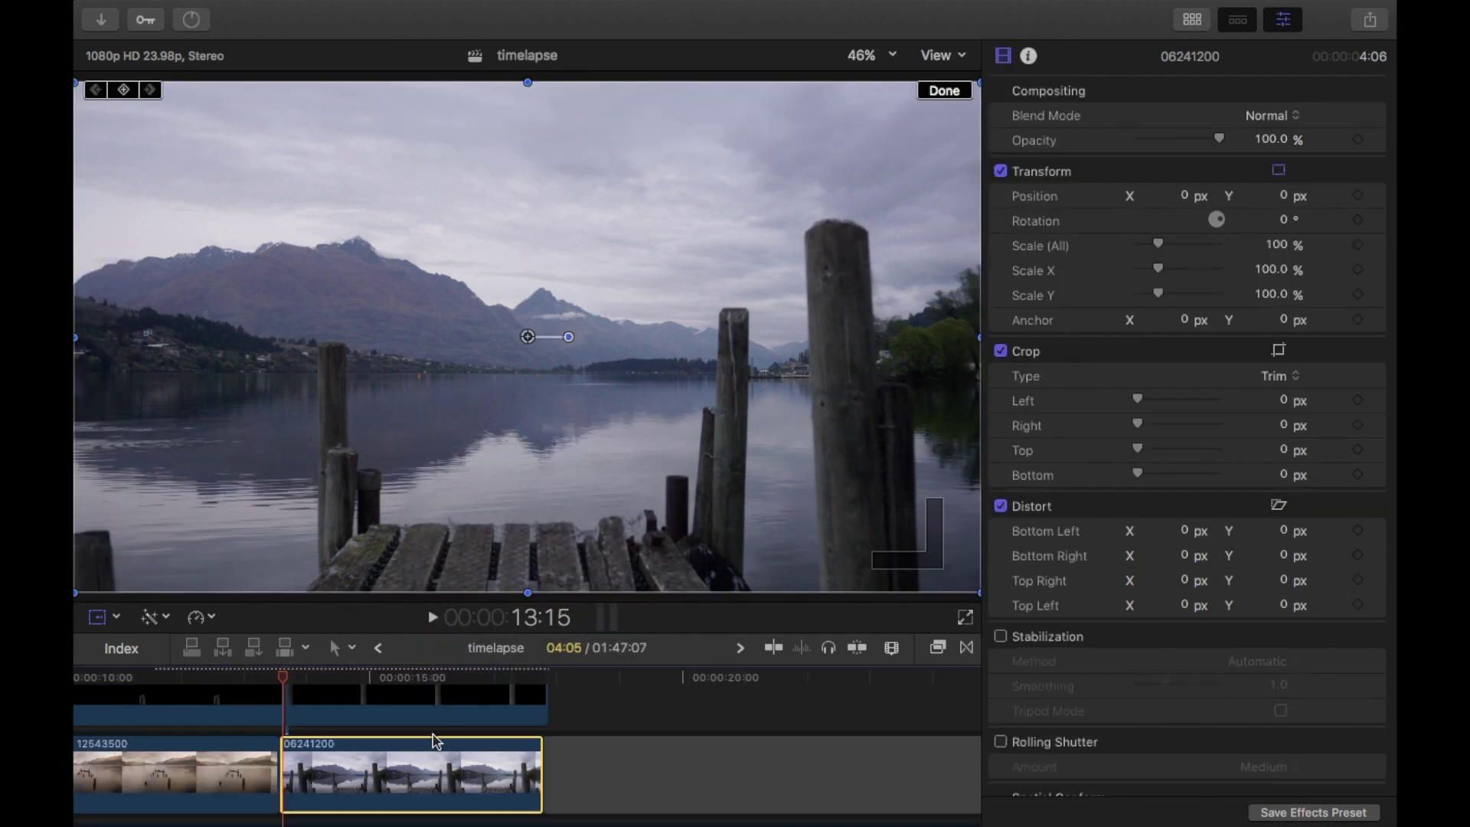
pyautogui.click(131, 88)
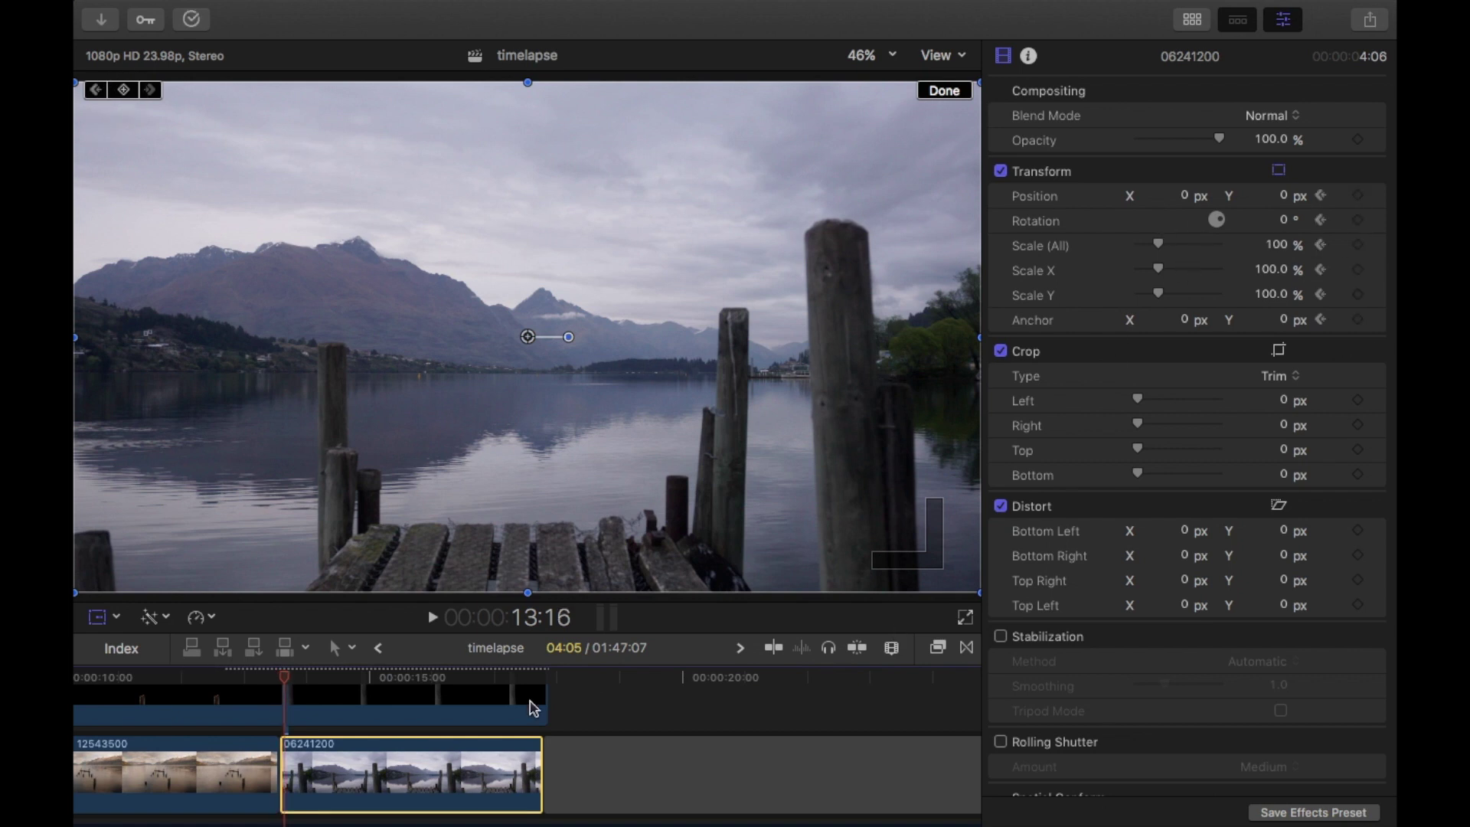
pyautogui.press('Down')
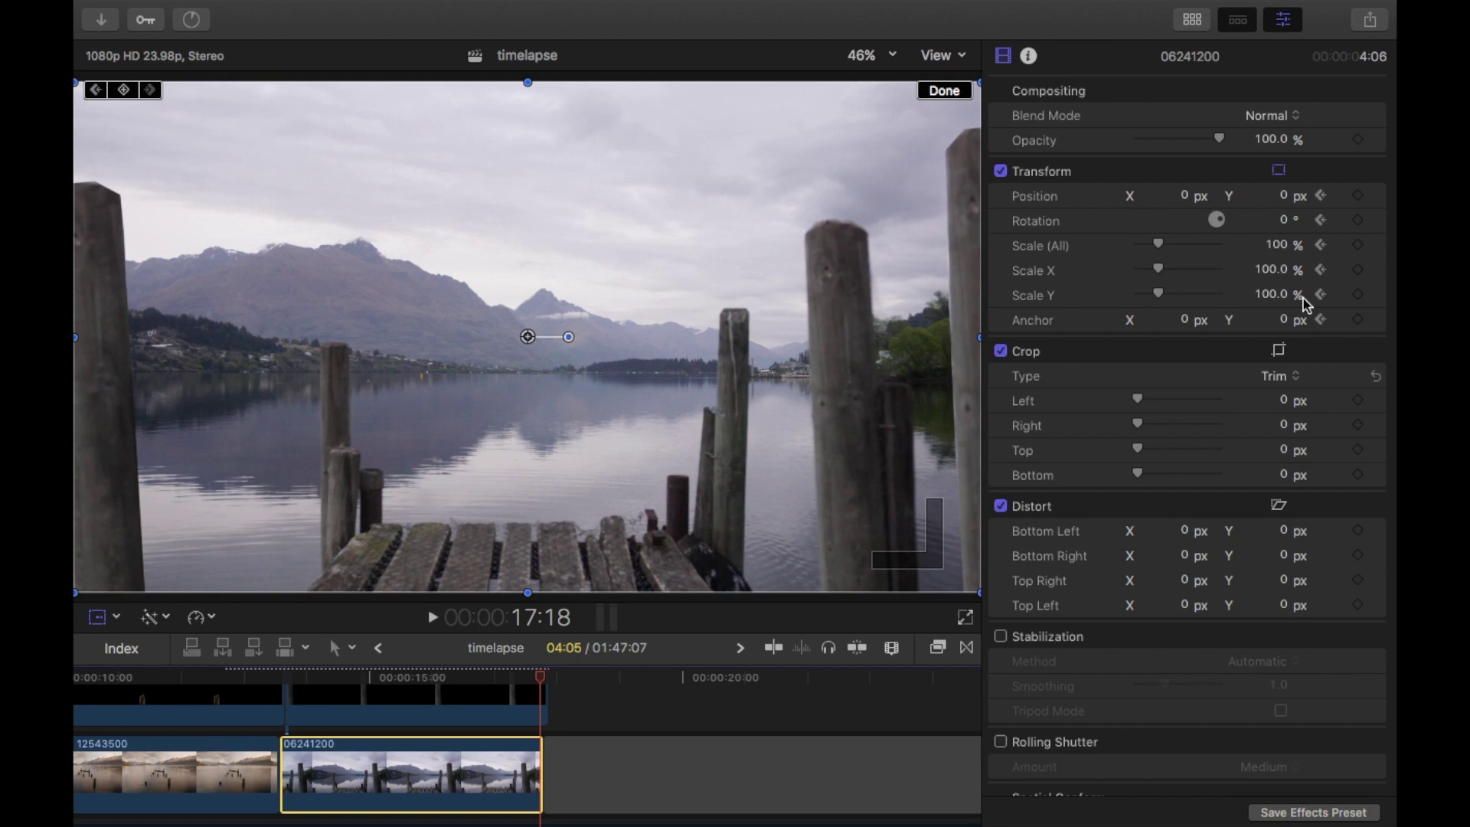
pyautogui.moveTo(1160, 248); pyautogui.dragTo(1164, 251)
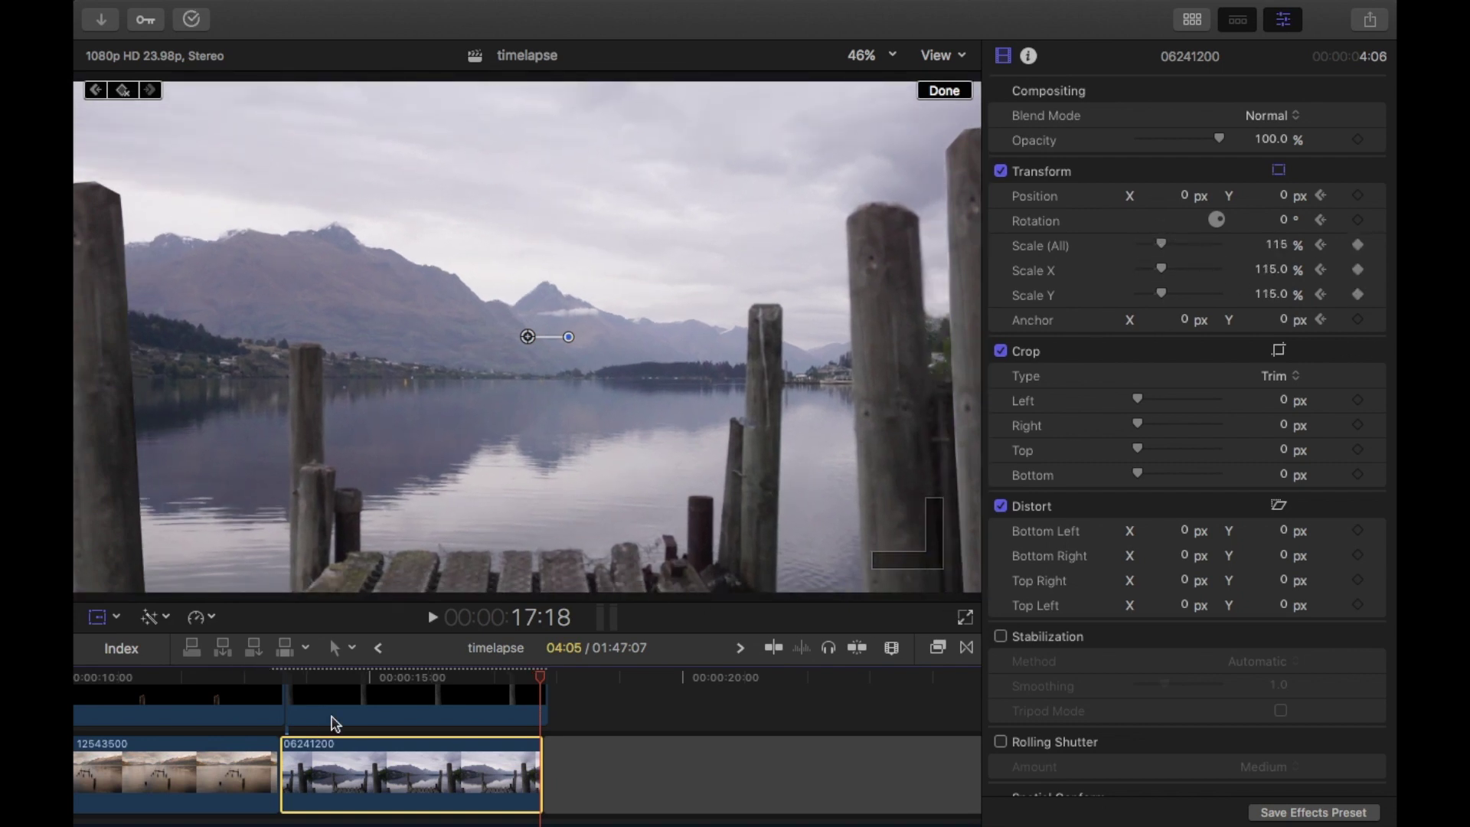
pyautogui.scroll(3, 309, 712)
pyautogui.click(315, 728)
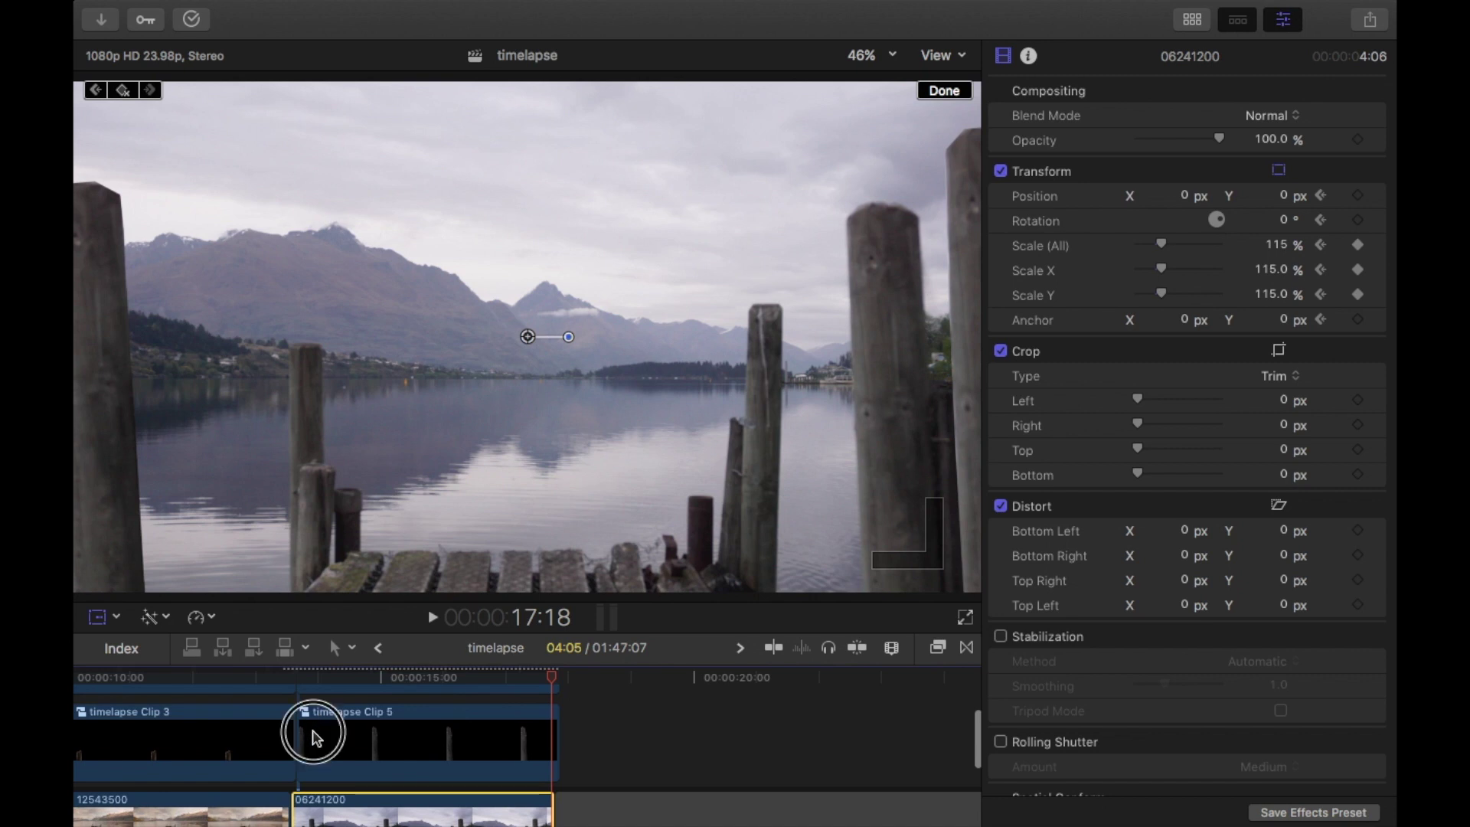
pyautogui.click(298, 684)
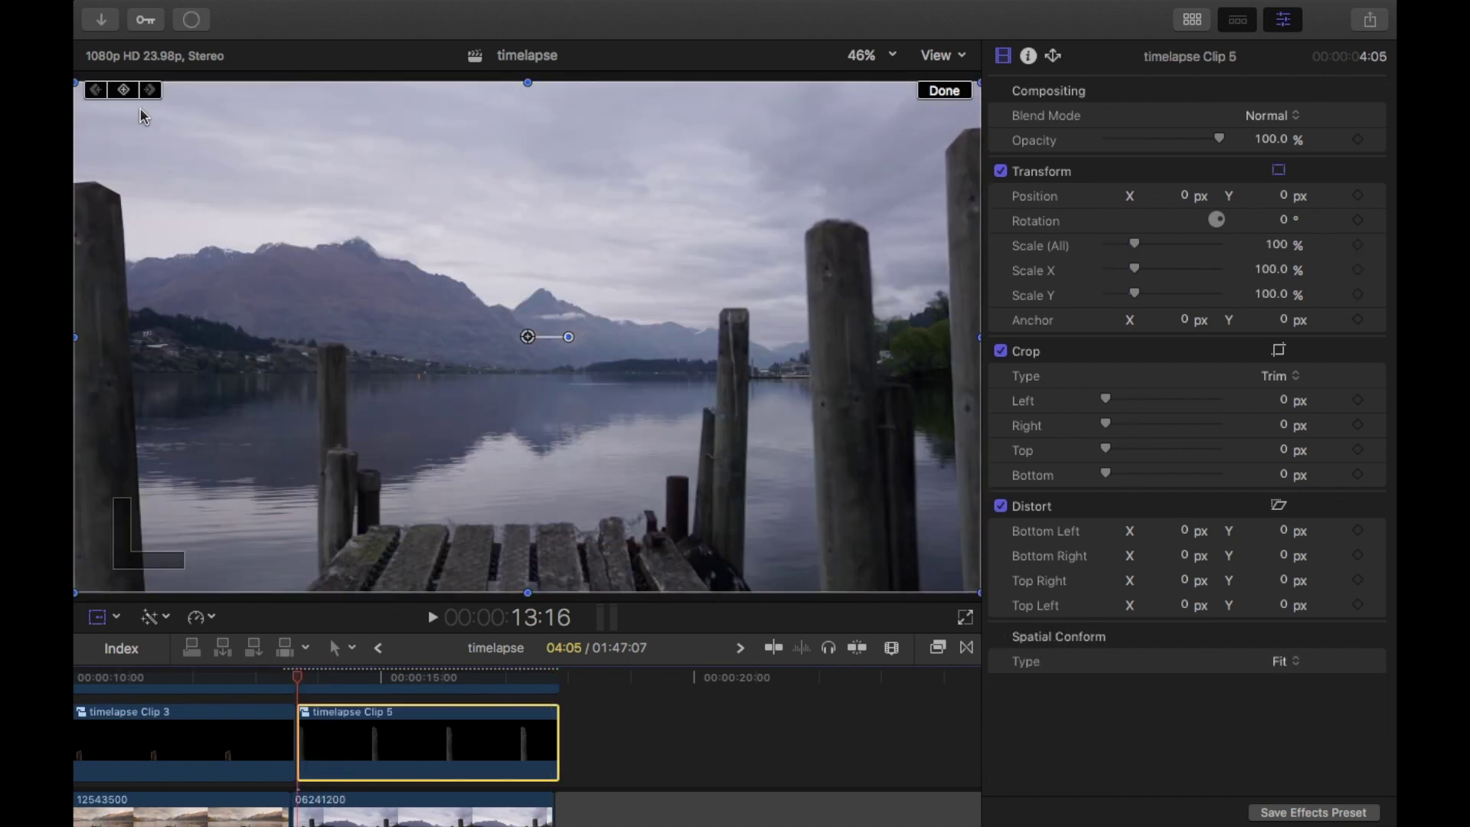
pyautogui.scroll(2, 290, 689)
pyautogui.click(291, 689)
pyautogui.press('space')
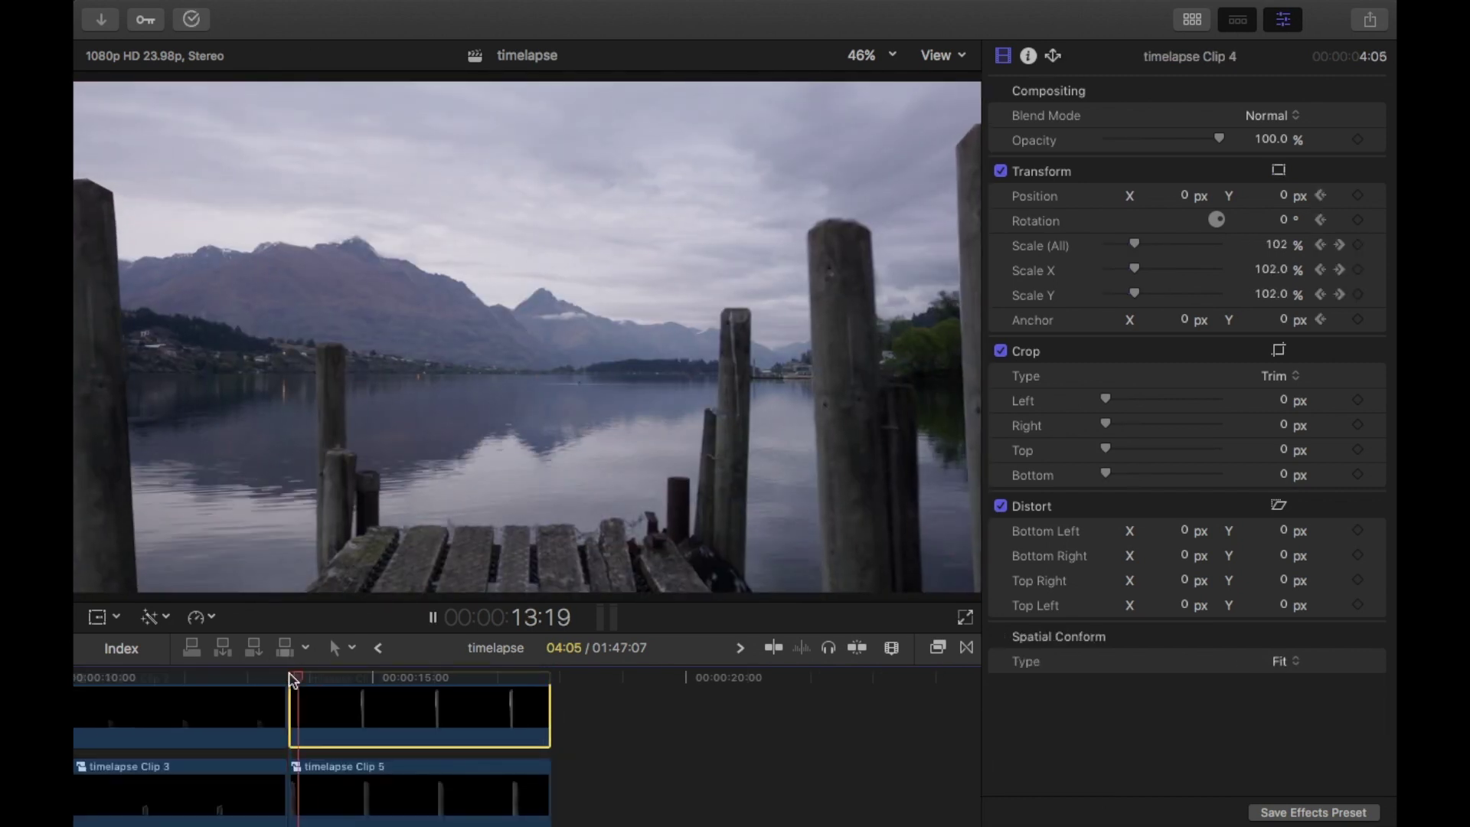